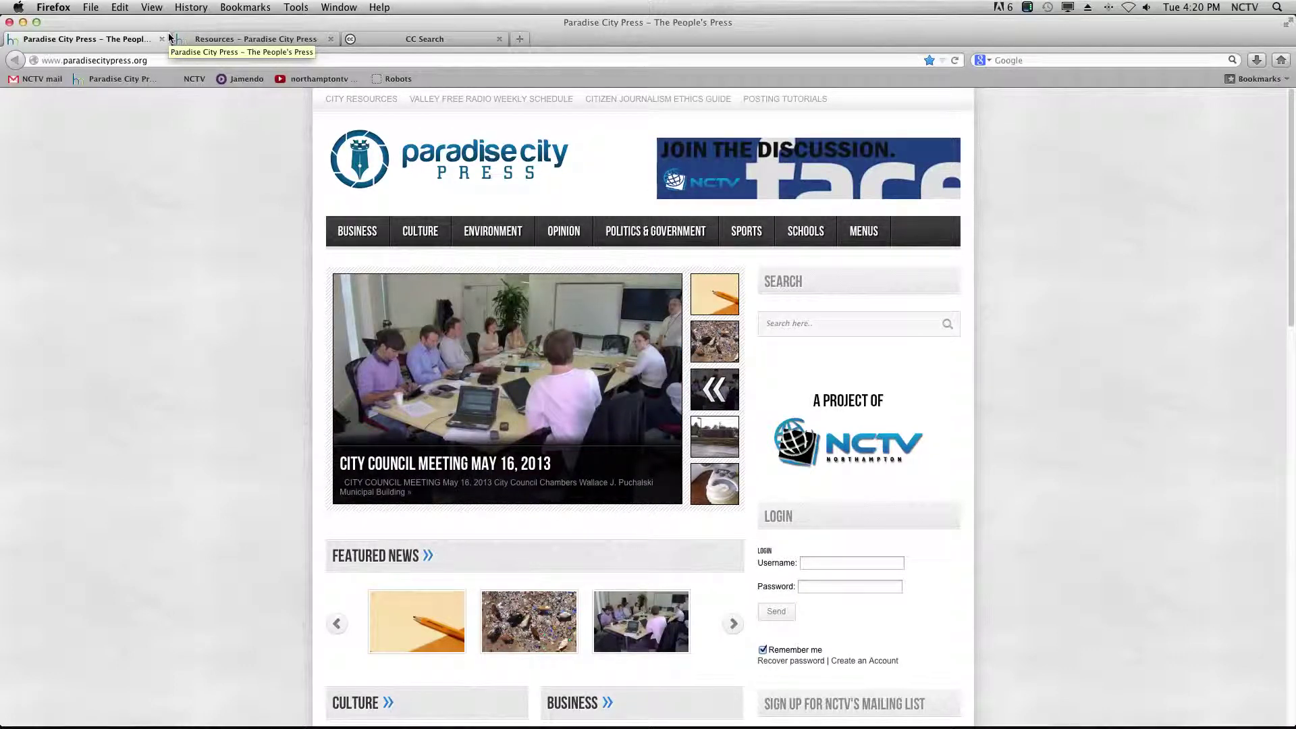
- Log in to Paradise City Press with the contributor's username and password
click(843, 560)
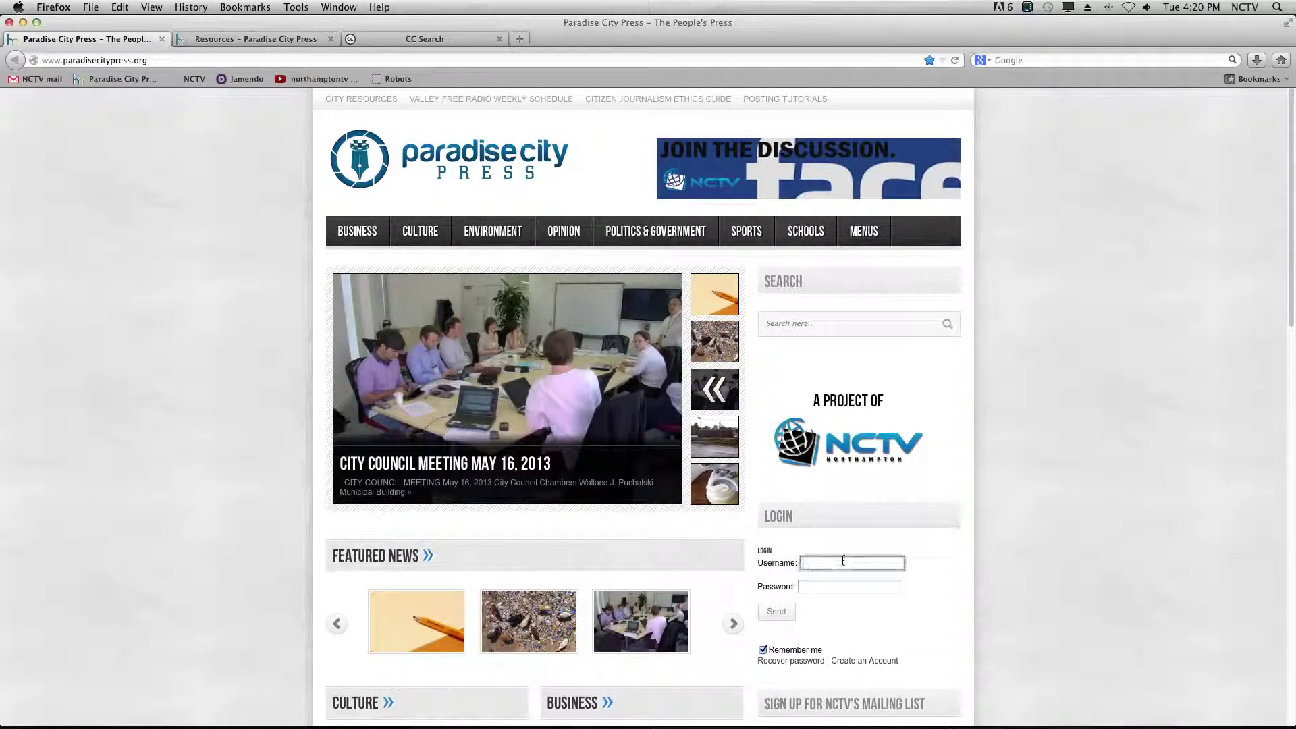
text(Jero)
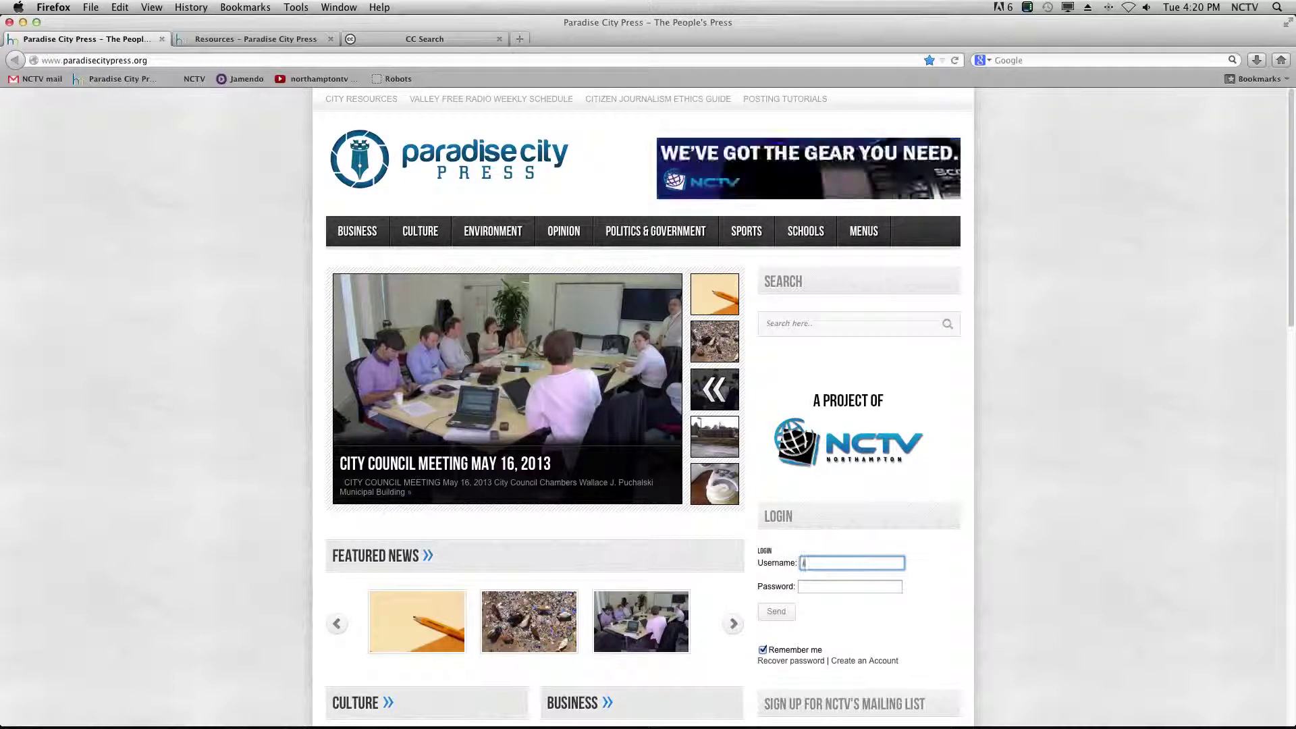
text(mie Whale)
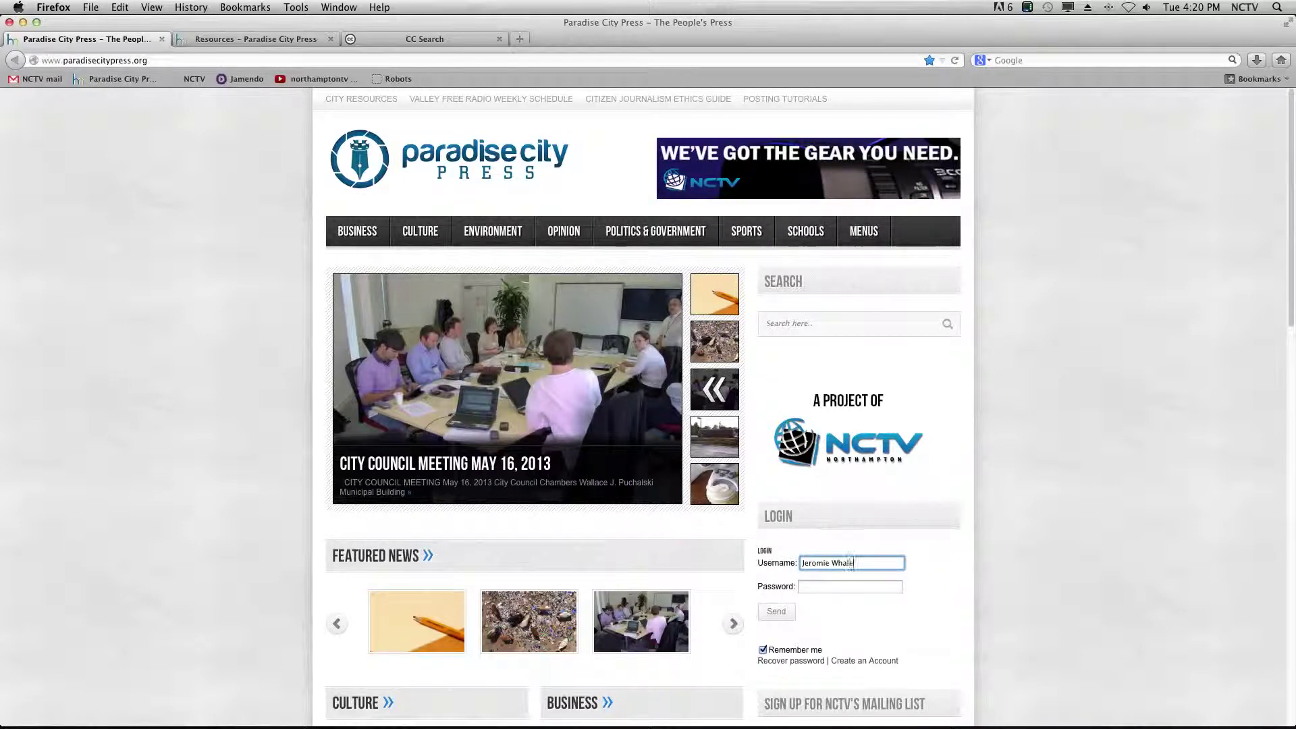
text(n)
click(827, 587)
text(•••••)
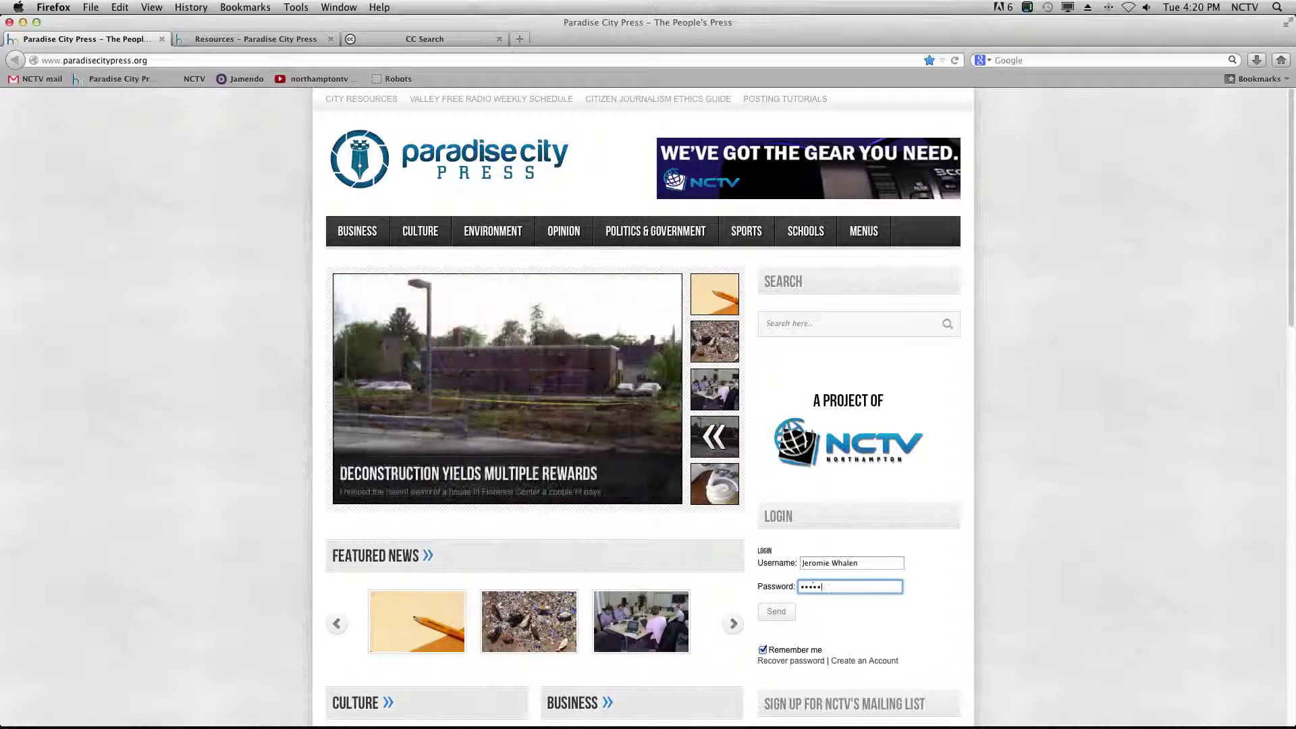
text(•••)
key(Return)
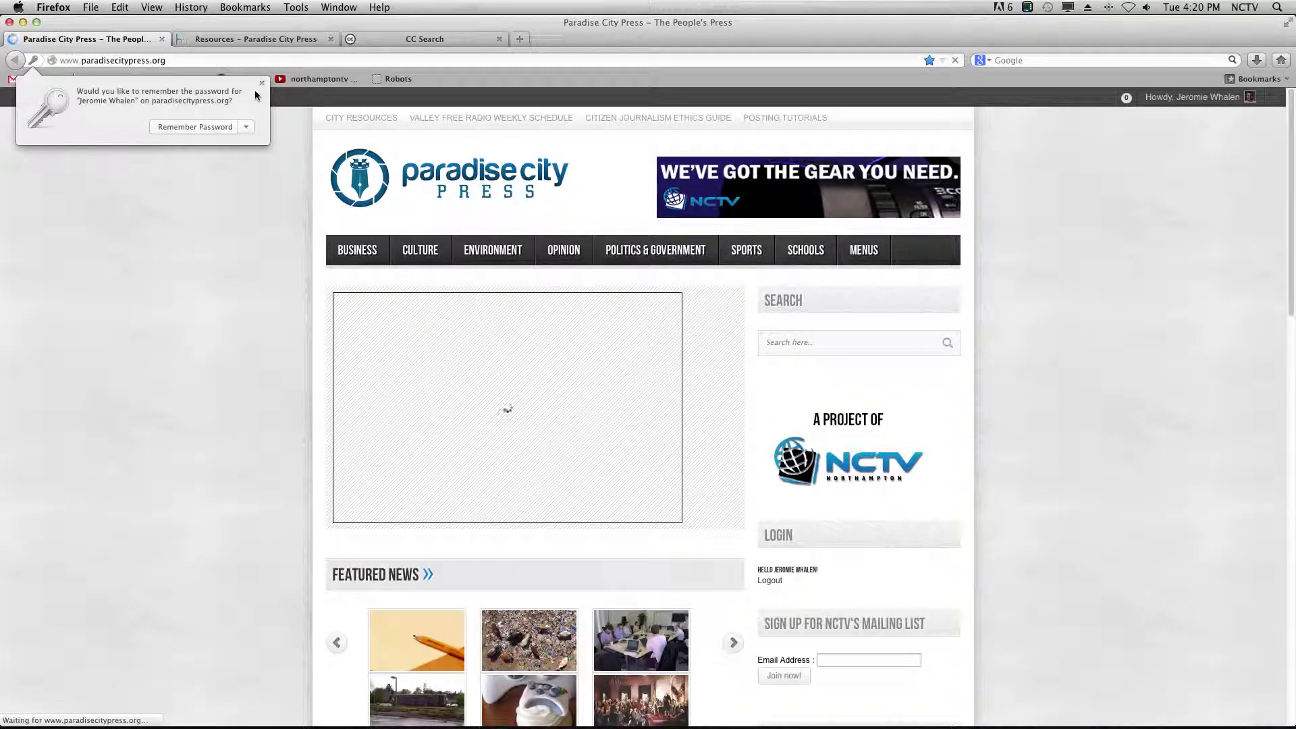
- Dismiss Firefox's save-password prompt and go to the site's admin Dashboard
click(262, 83)
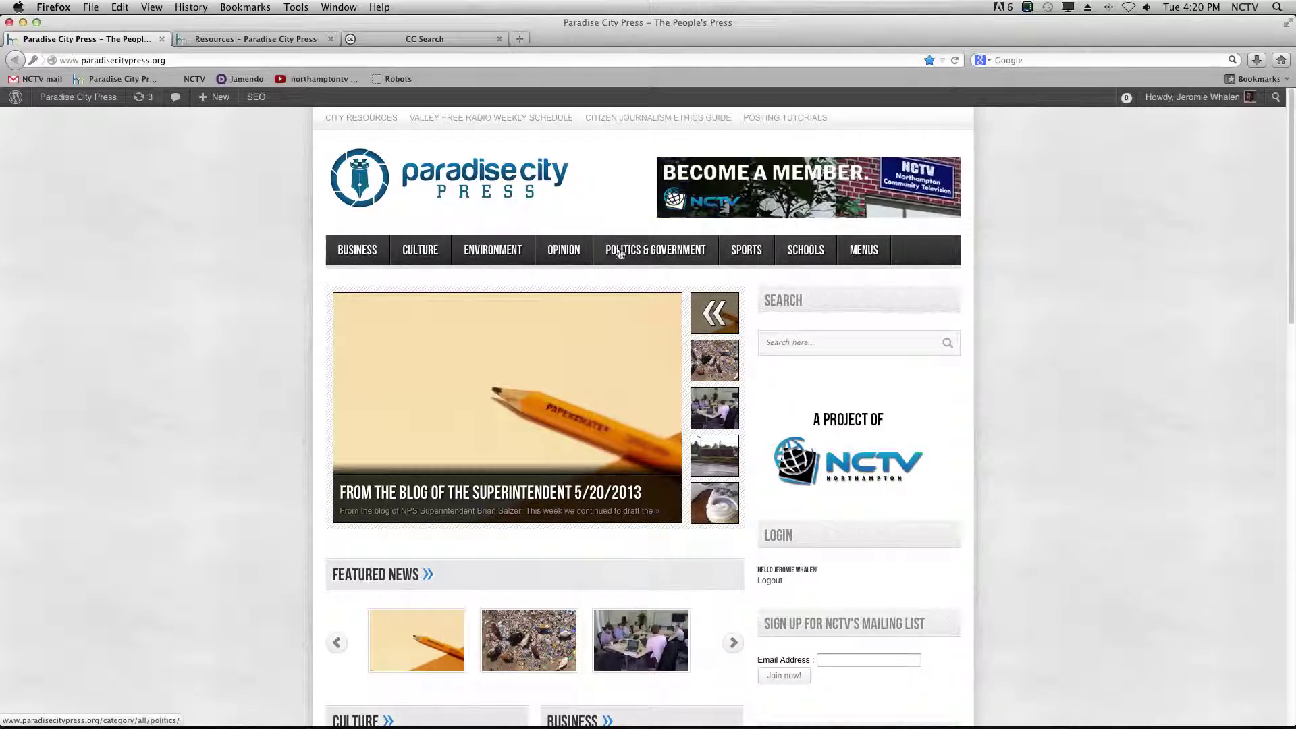
mouse_move(100, 105)
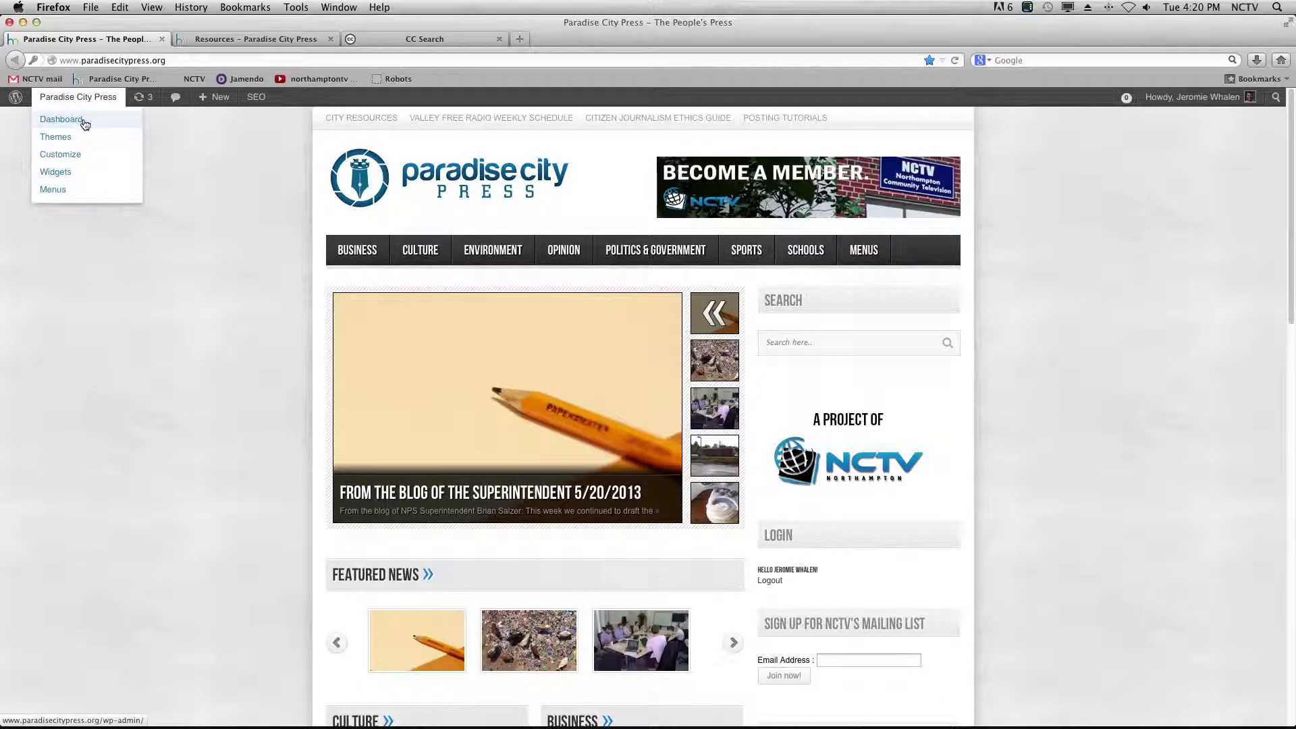
click(84, 124)
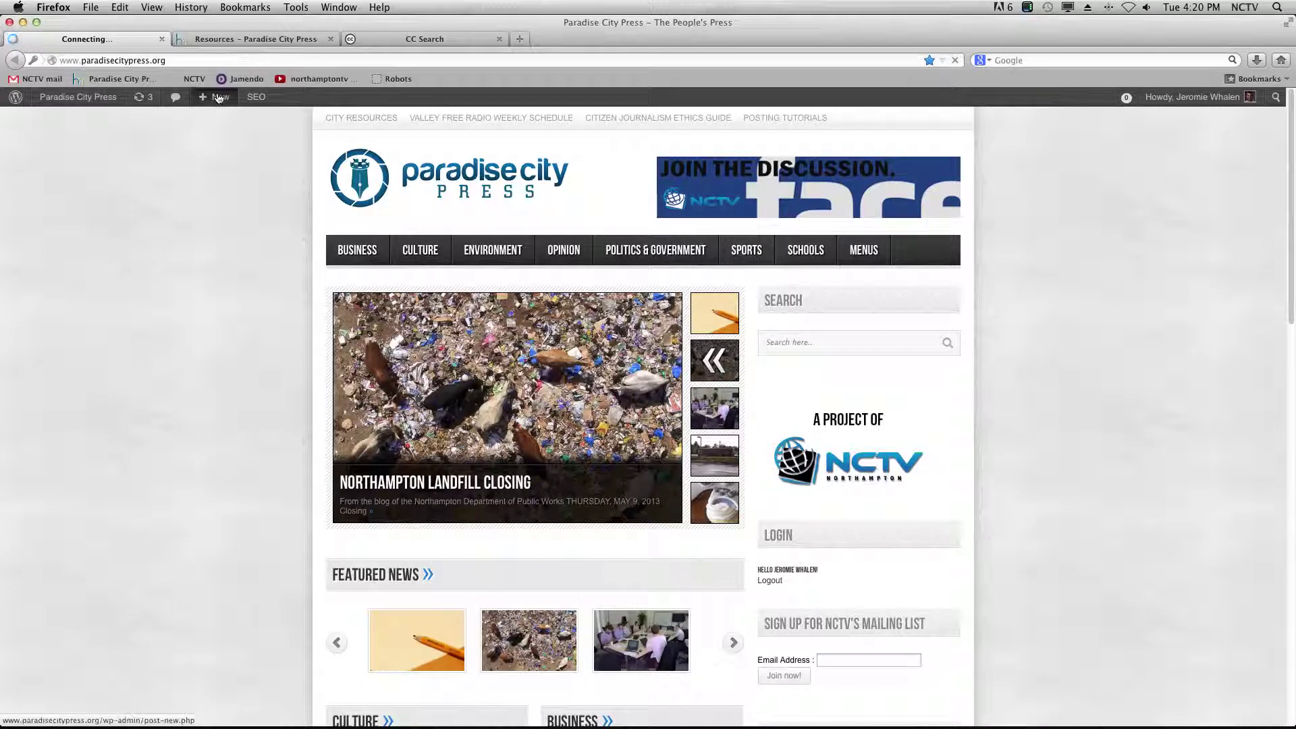
mouse_move(217, 97)
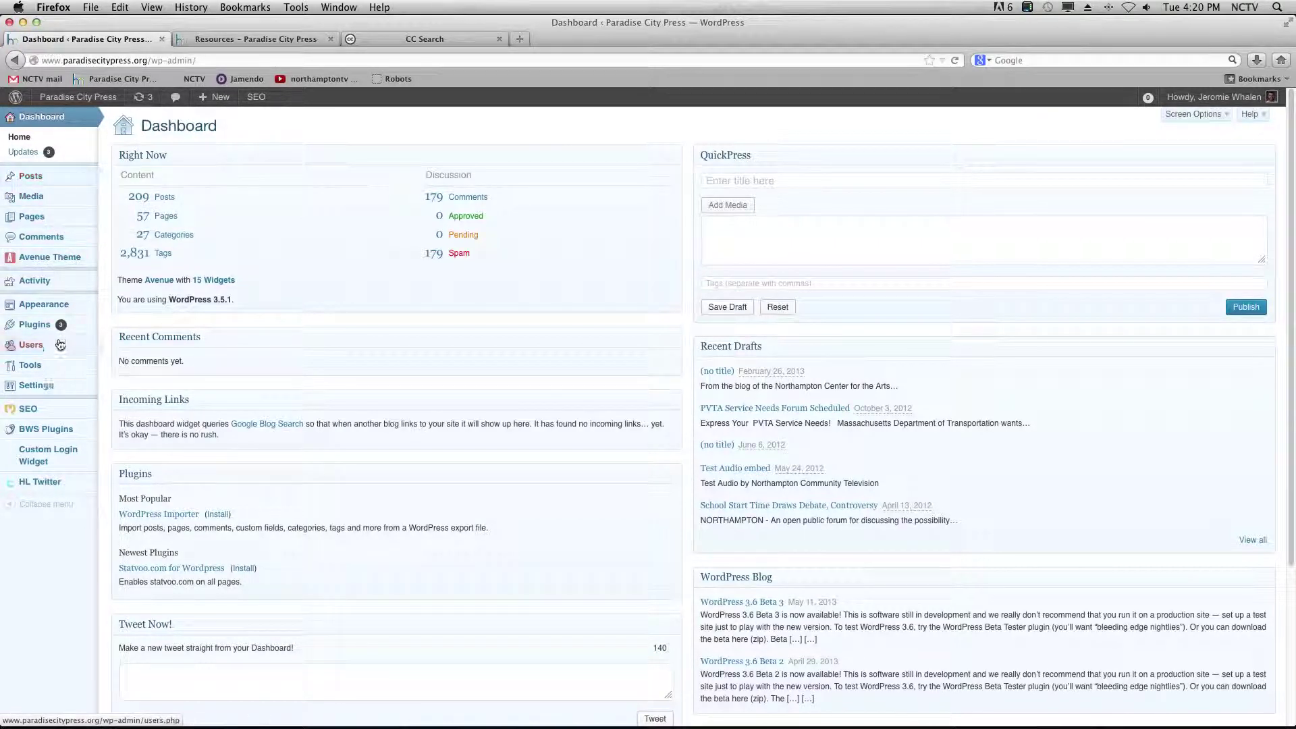
mouse_move(45, 180)
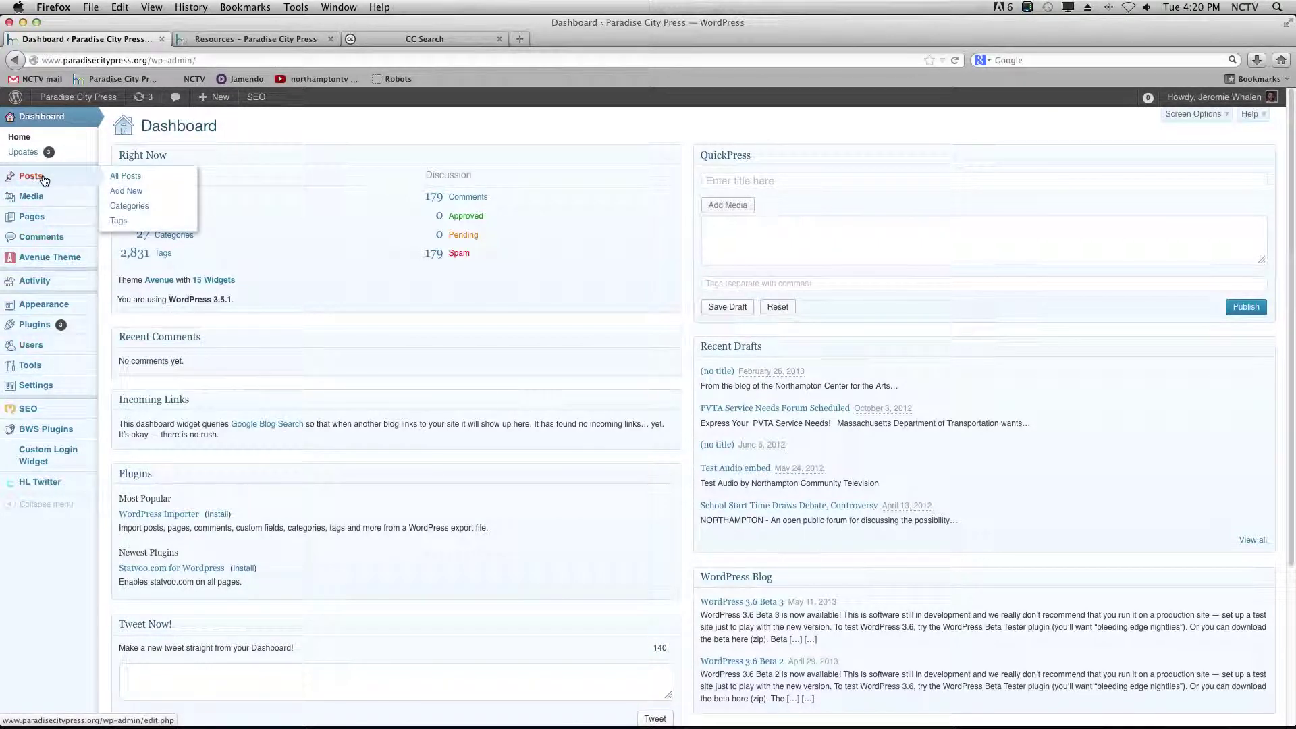
mouse_move(48, 430)
- Create a new post via Posts > Add New and look over the empty editor
click(128, 193)
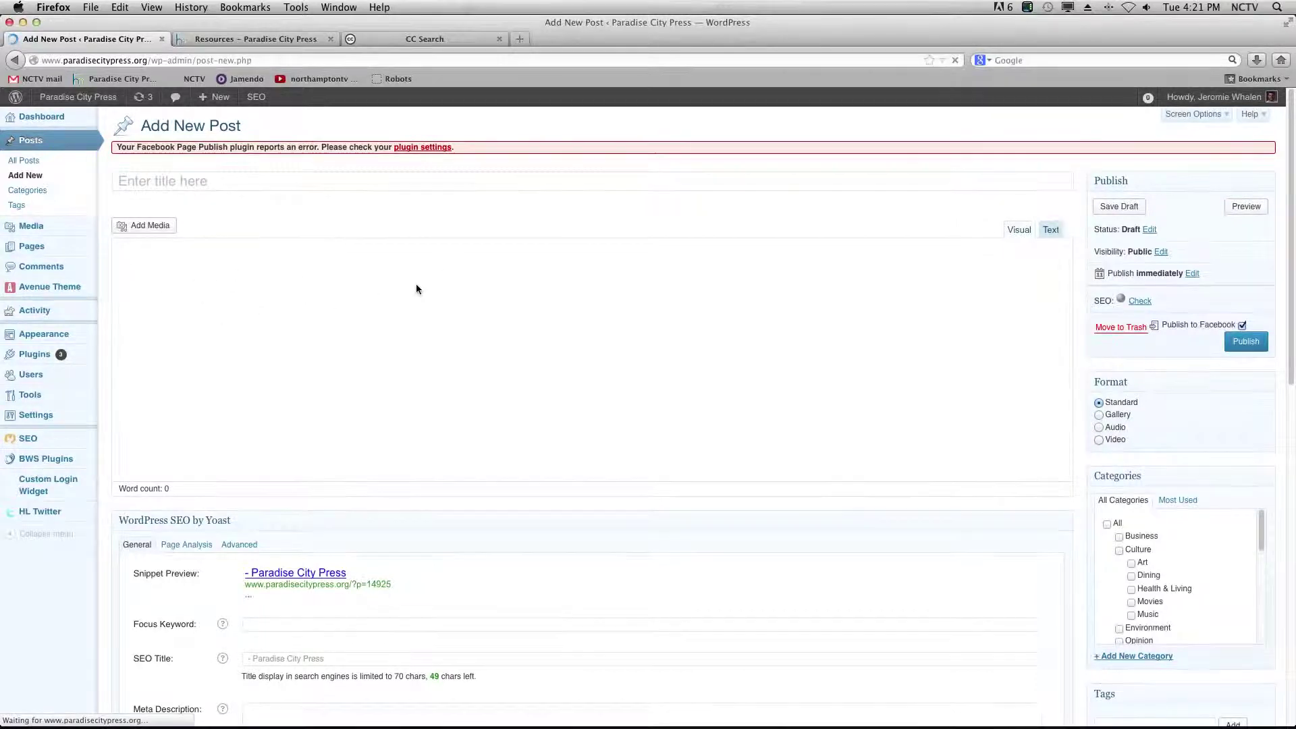
scroll(416, 286, down, 2)
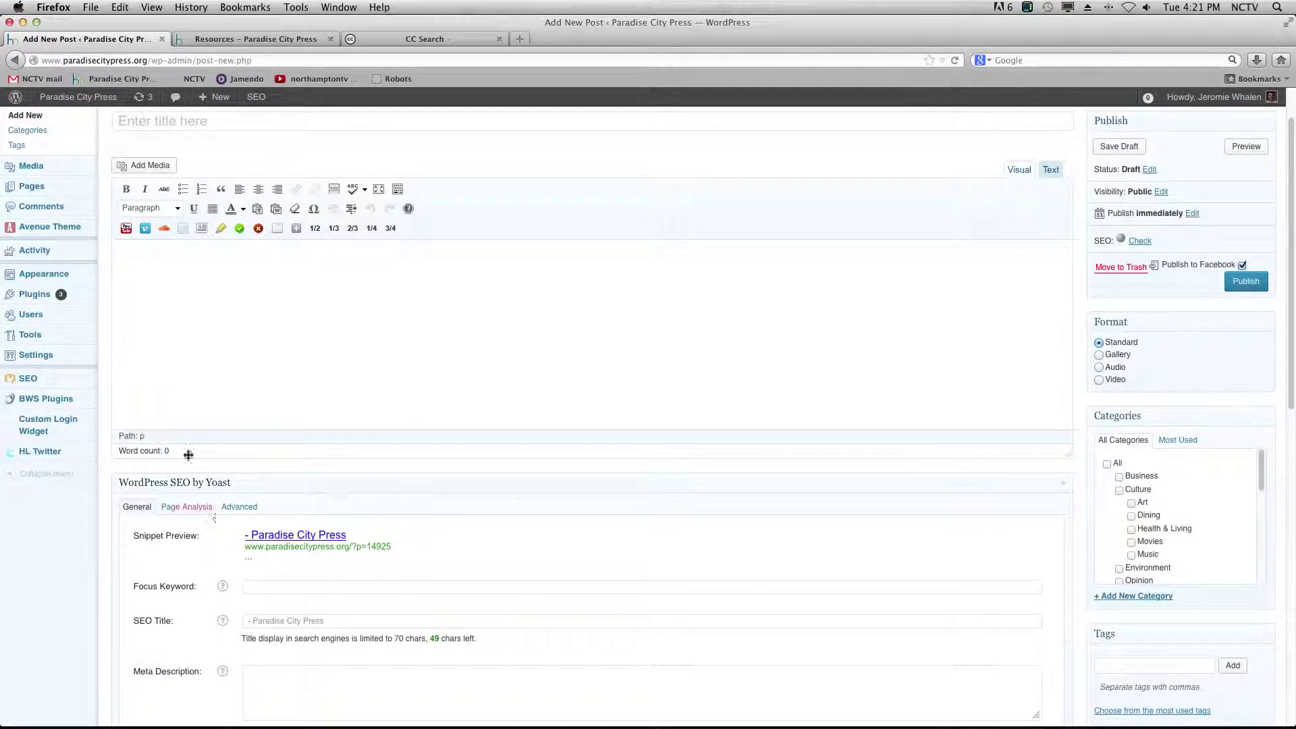
scroll(165, 518, down, 5)
scroll(166, 520, down, 5)
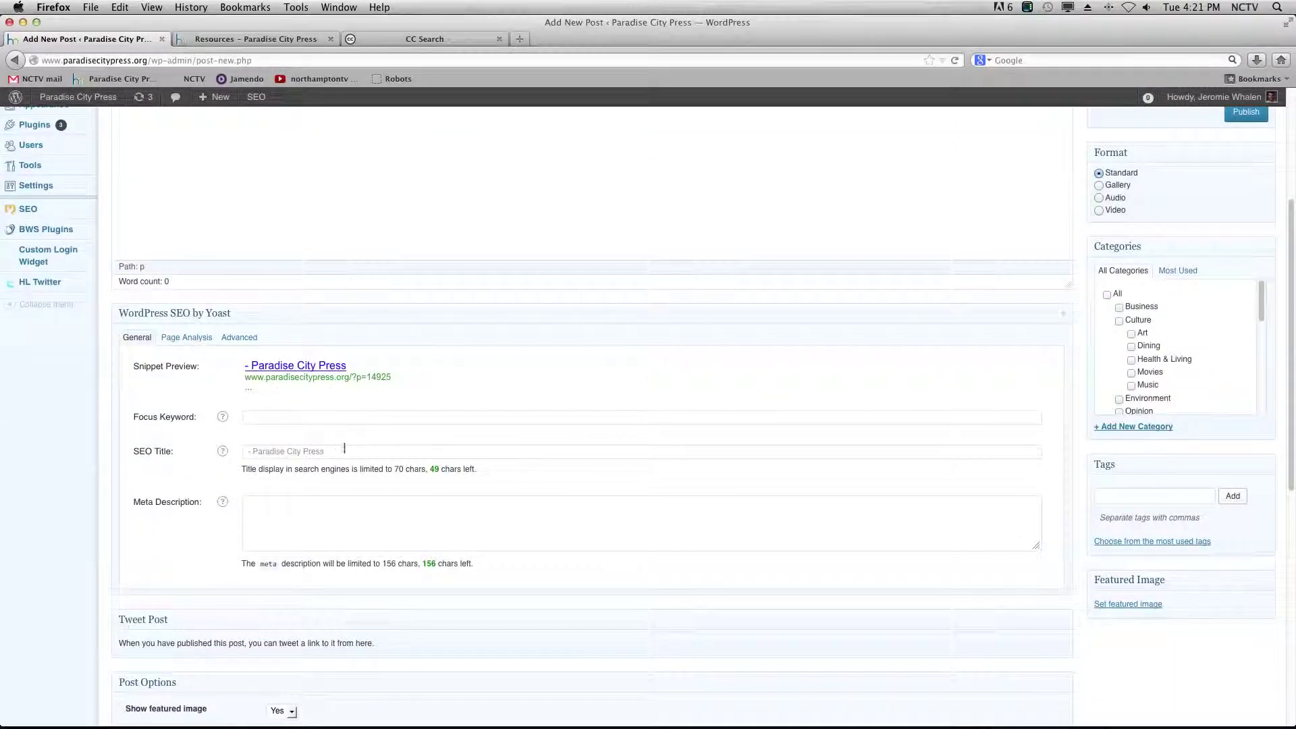
scroll(168, 448, down, 8)
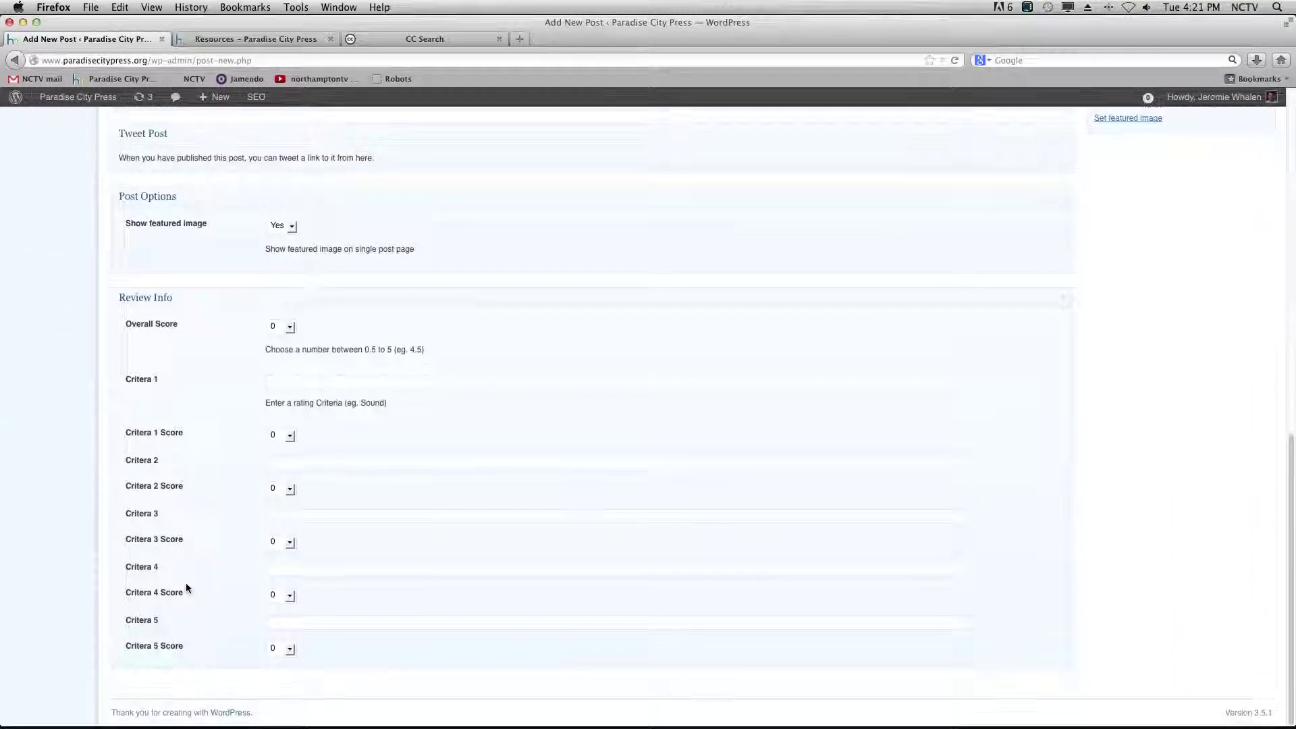
scroll(185, 582, up, 12)
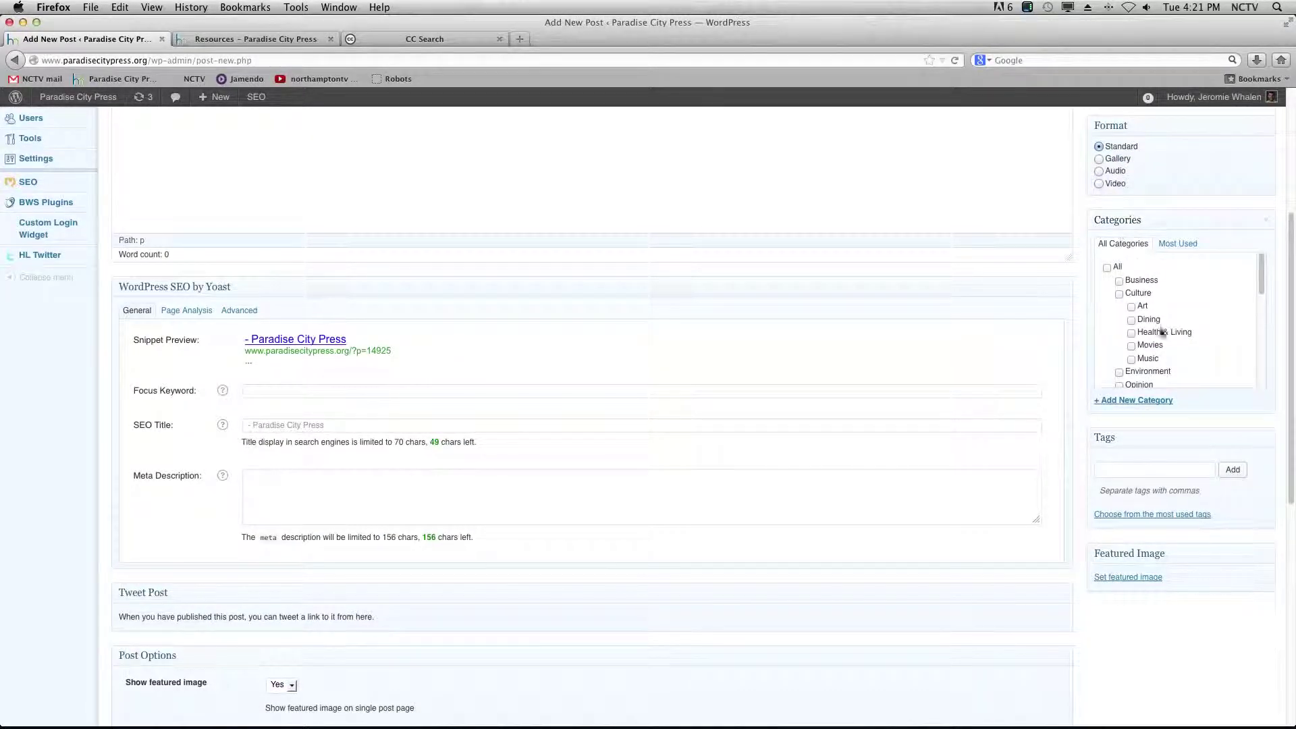
scroll(1164, 550, up, 6)
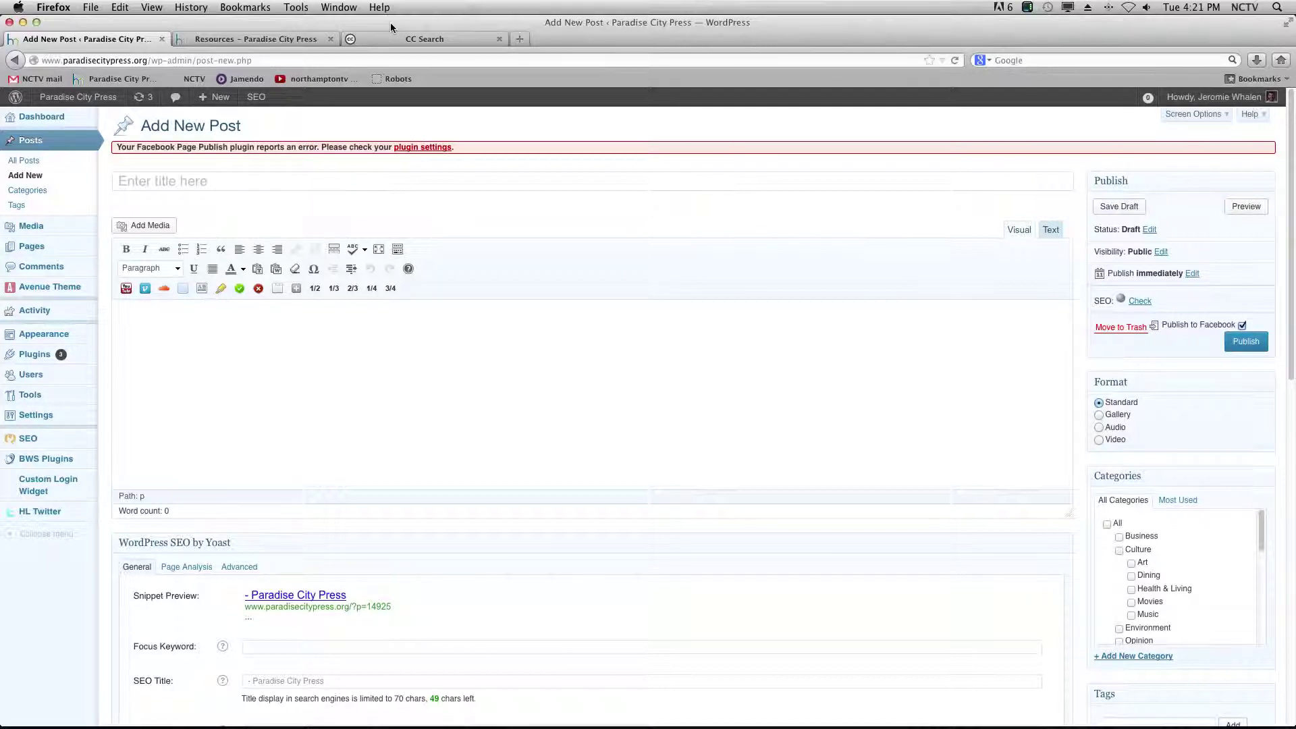
- Open the NPS Superintendent Blog from the site's Resources page
click(302, 42)
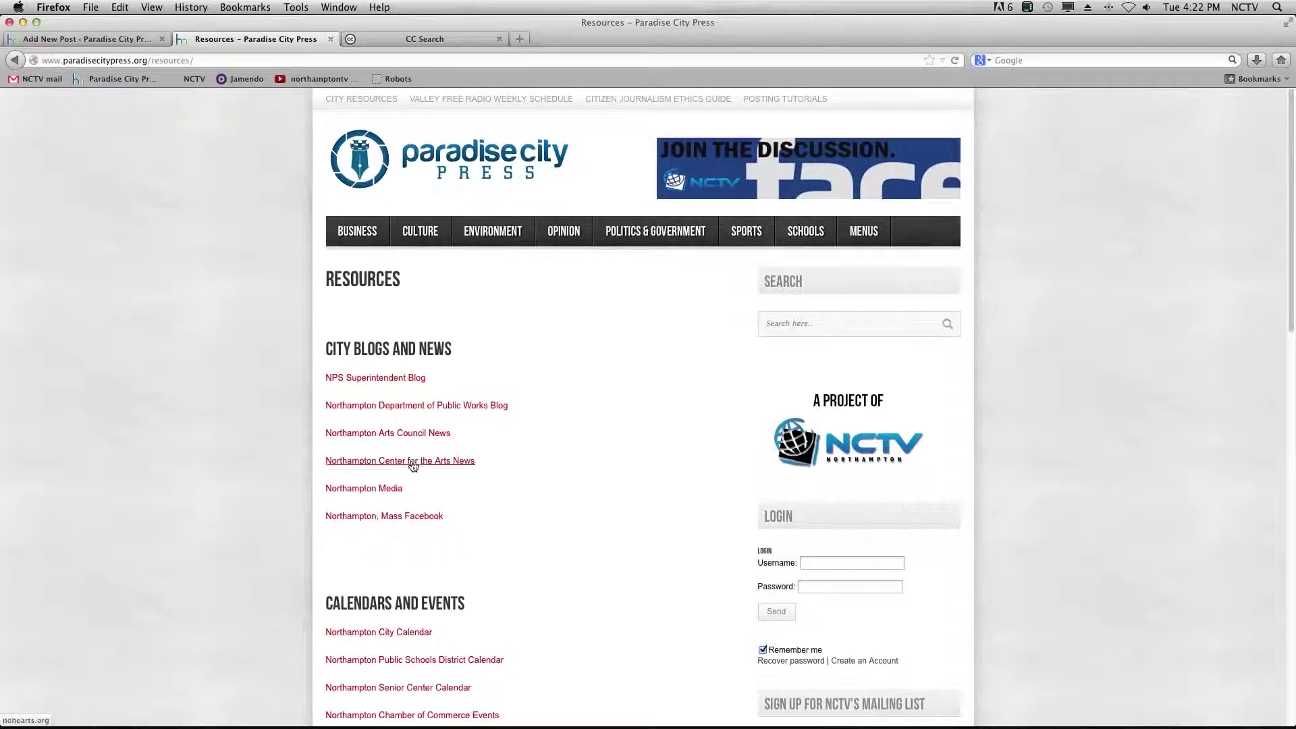
click(377, 384)
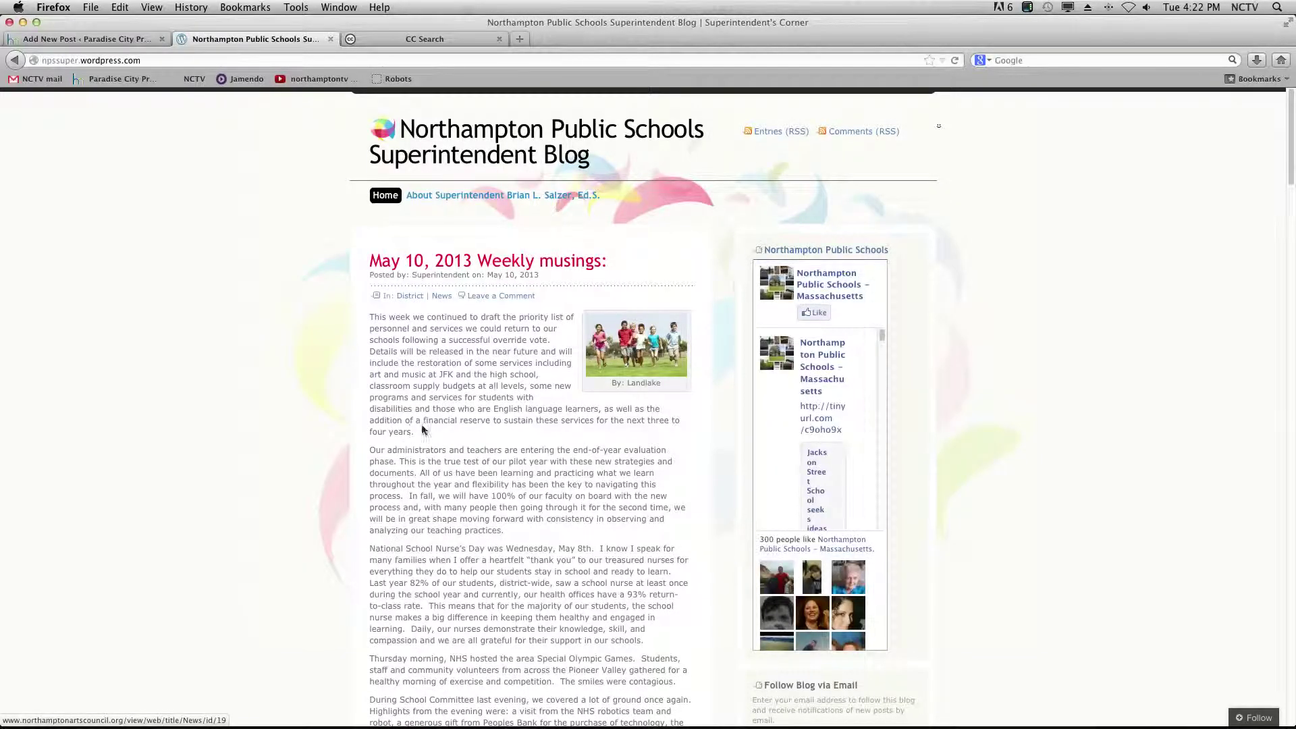
scroll(421, 429, down, 3)
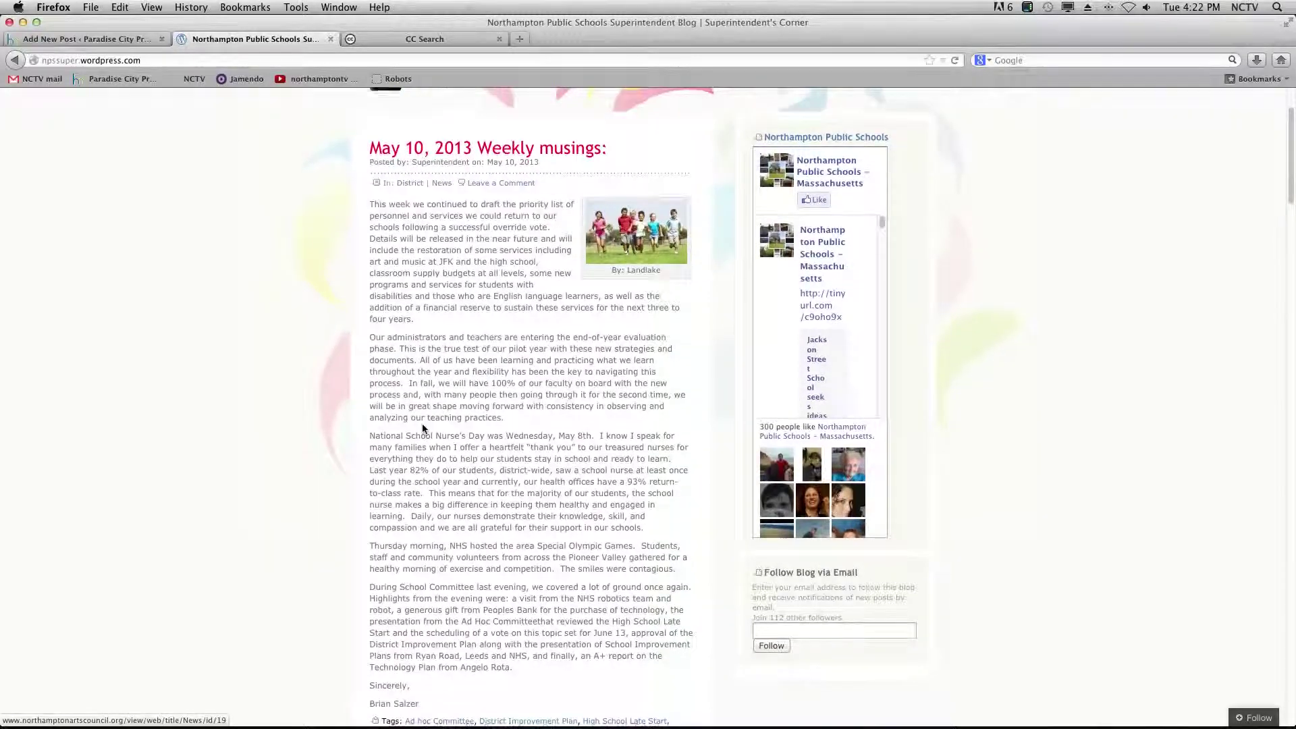
- Copy the May 10, 2013 Weekly musings body through the signature, then return to the draft
click(514, 144)
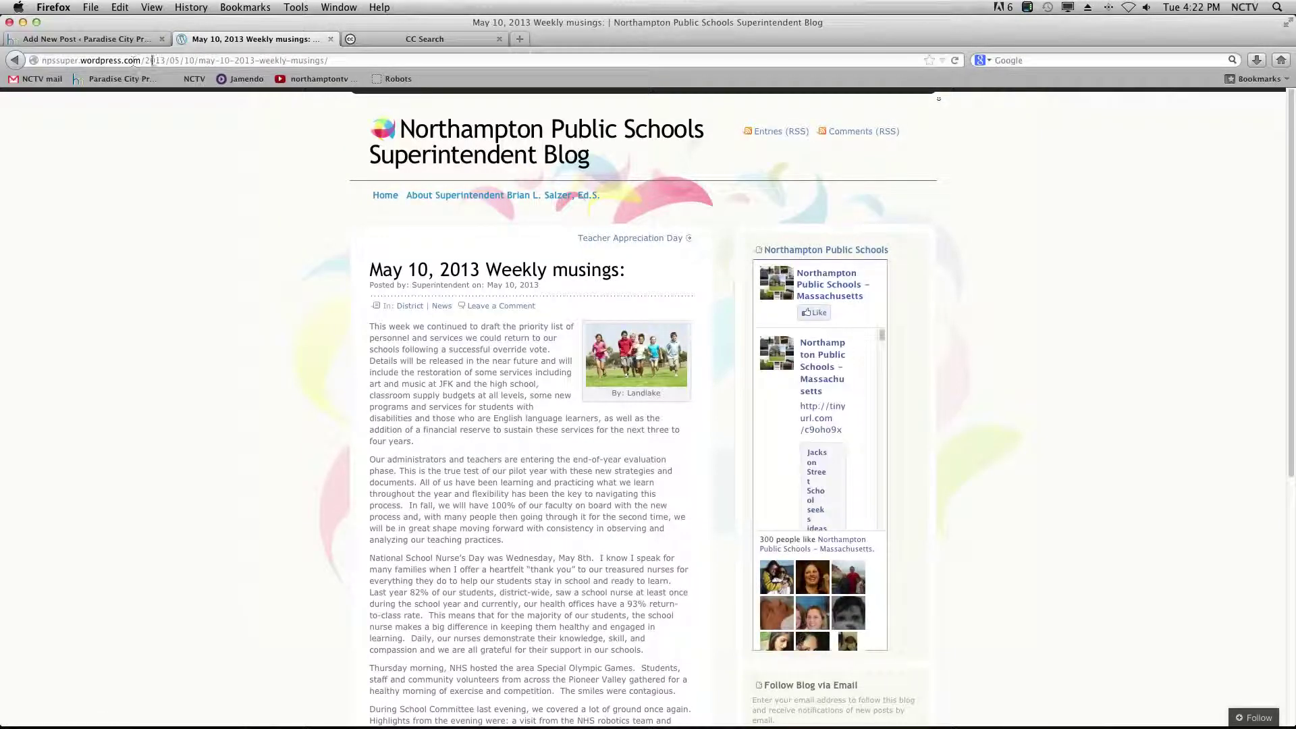
scroll(418, 425, down, 3)
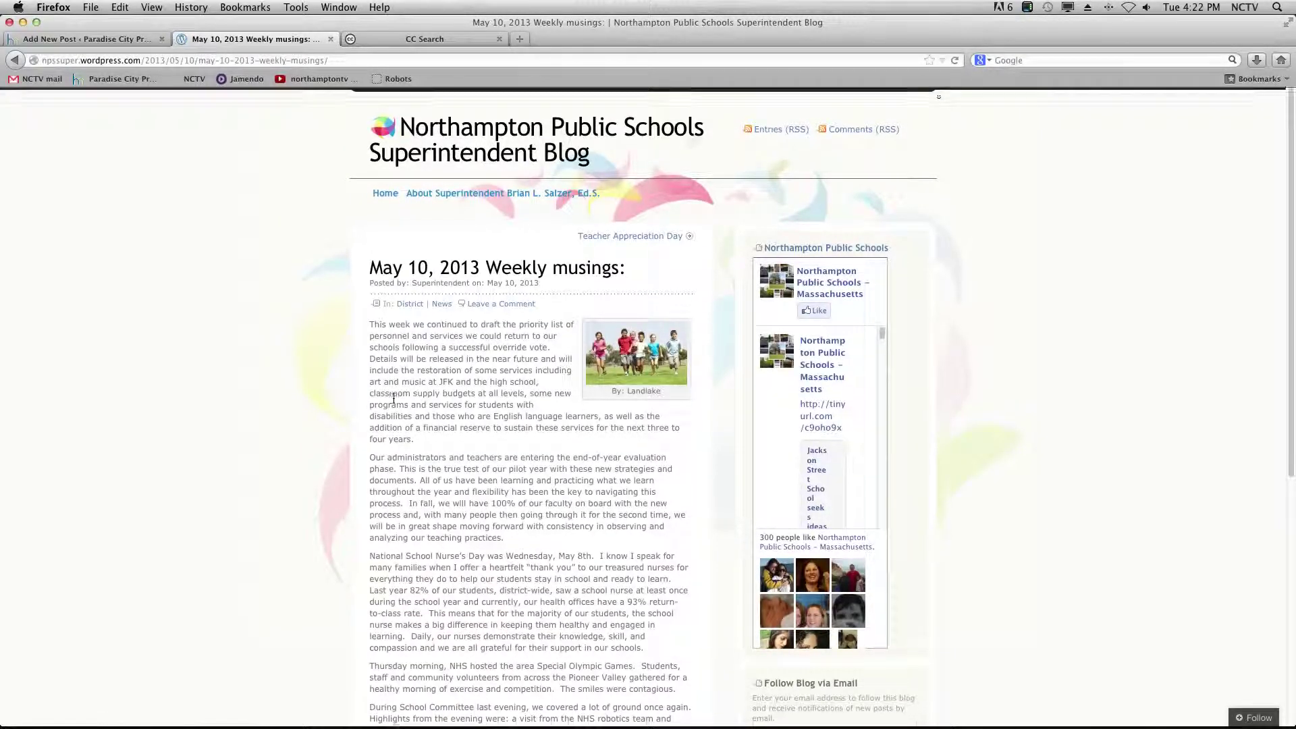
scroll(394, 404, down, 1)
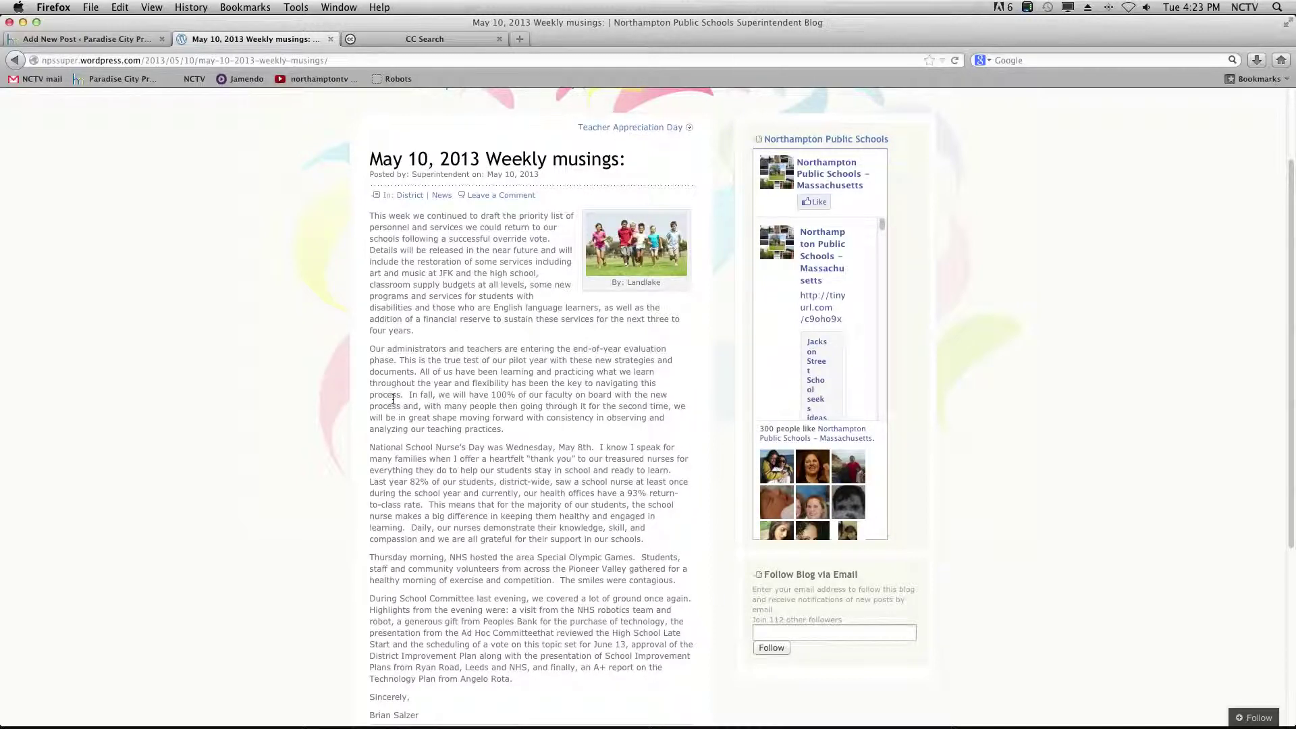
scroll(425, 403, down, 1)
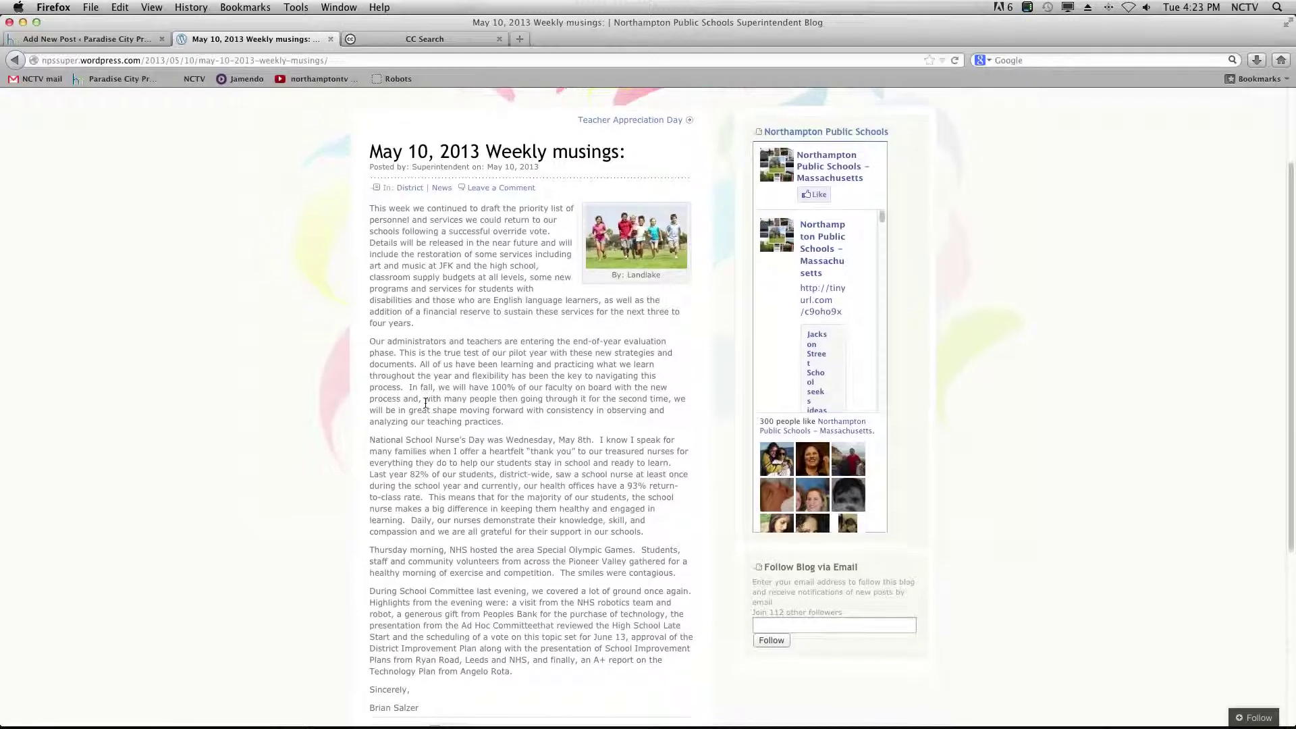
drag(424, 698, 320, 489)
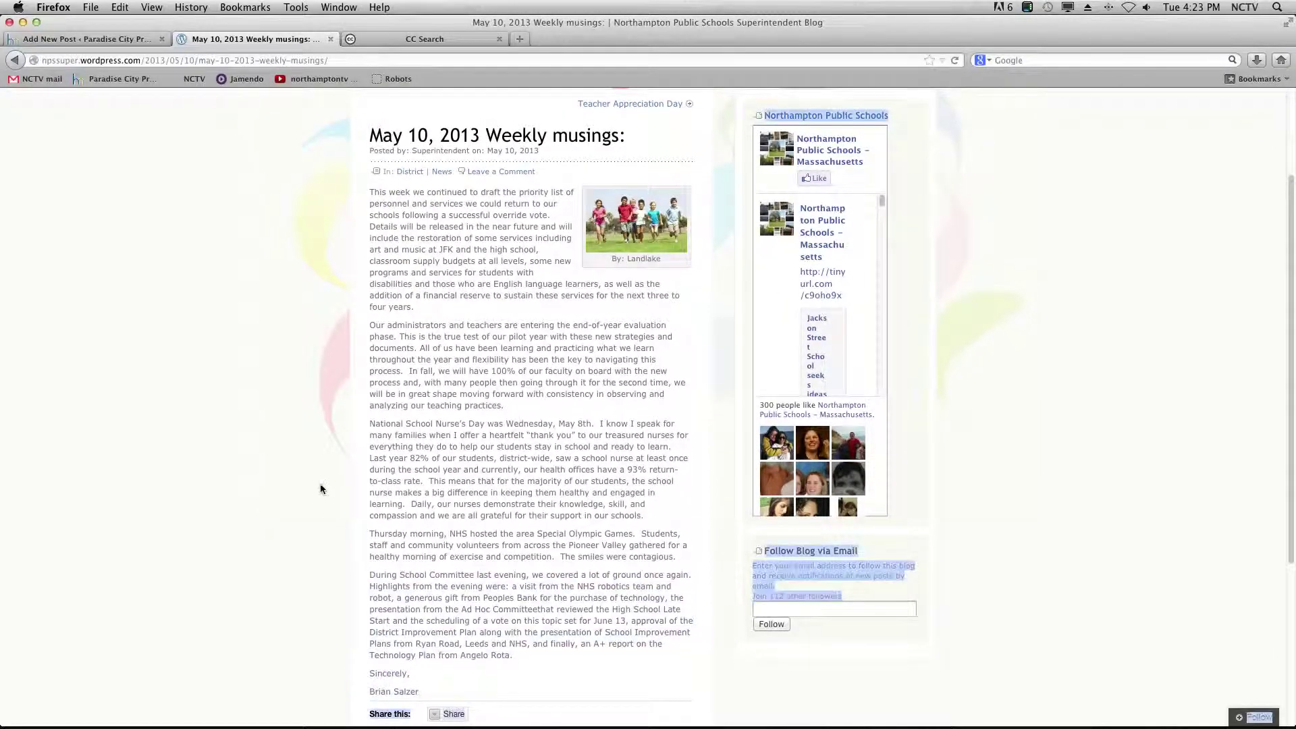
drag(324, 238, 360, 191)
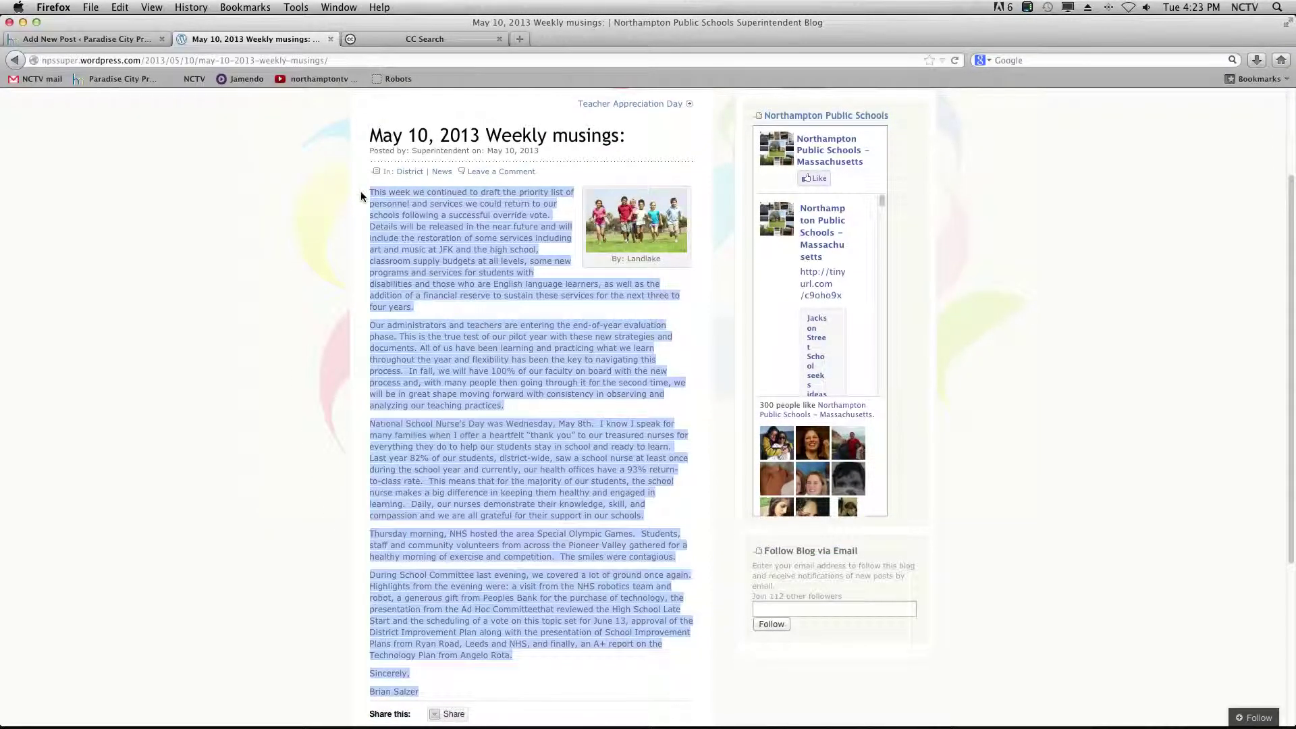
key(super+c)
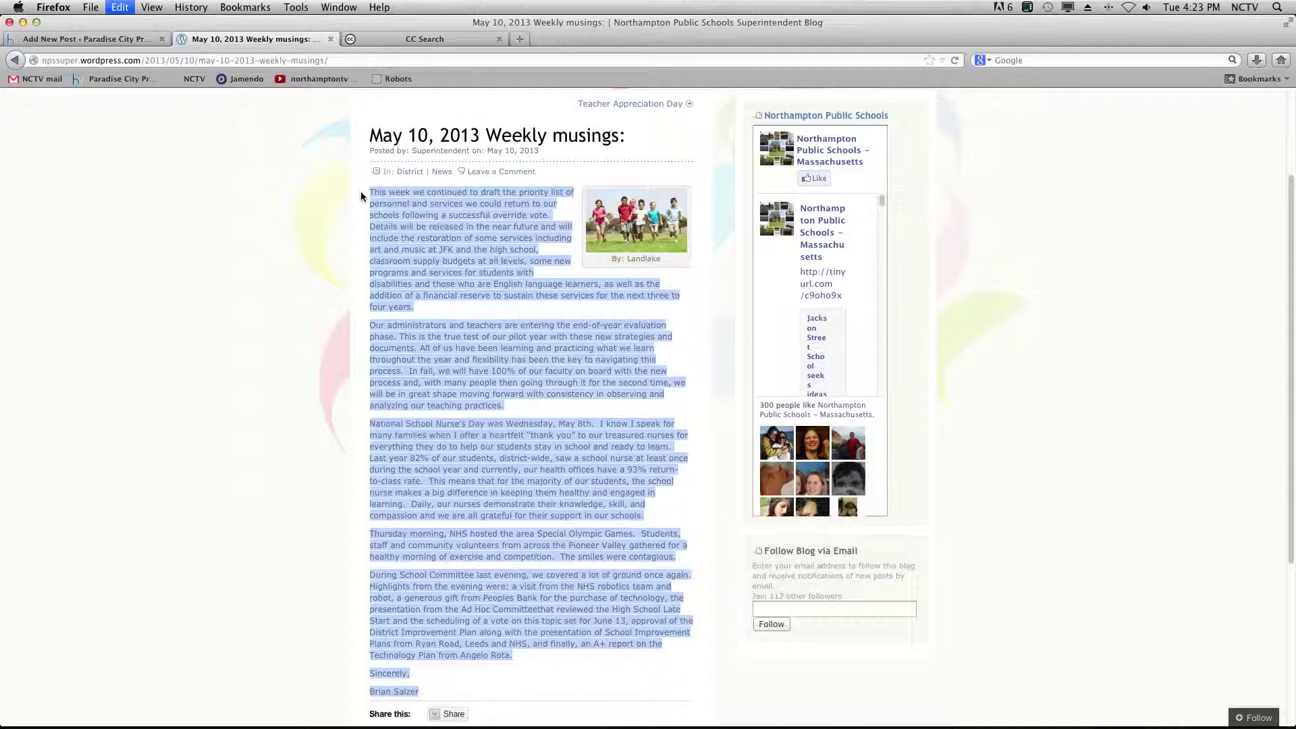
click(108, 39)
click(256, 362)
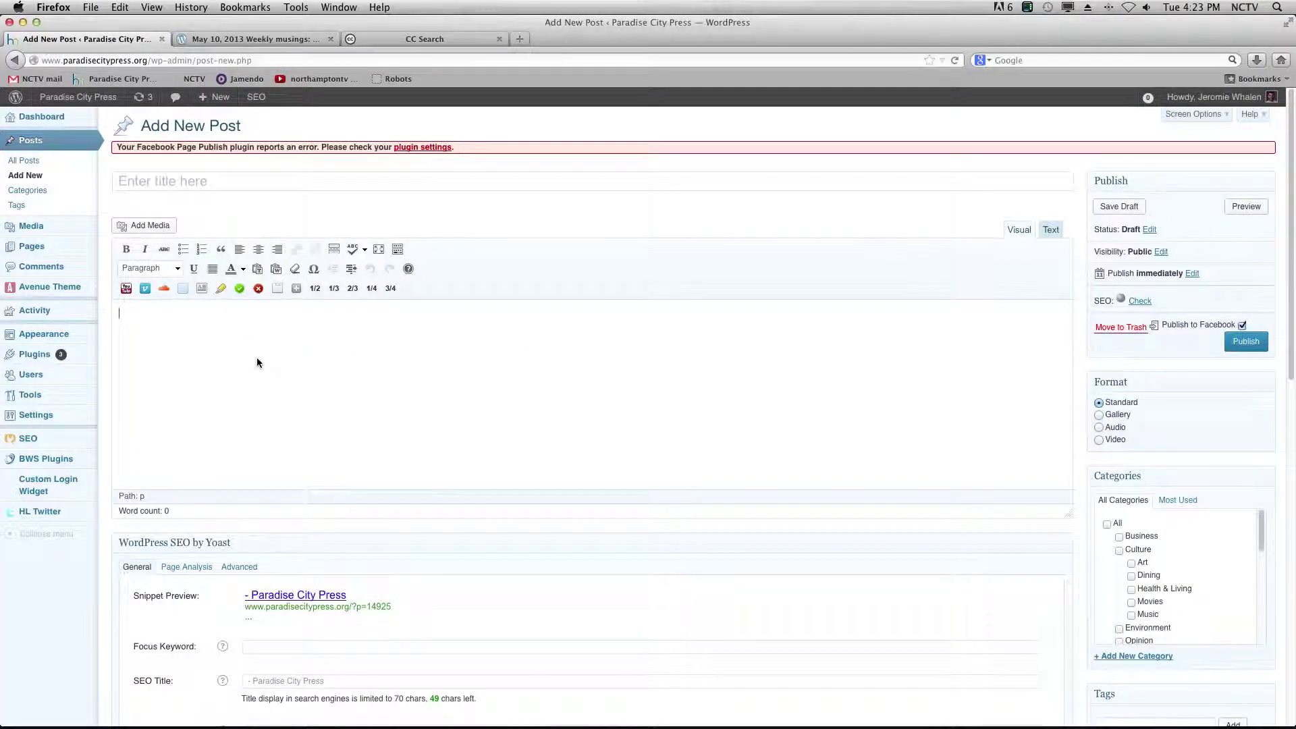
- Paste the Weekly musings text and add a 'From the blog of Superintendent' credit line above it
key(super+v)
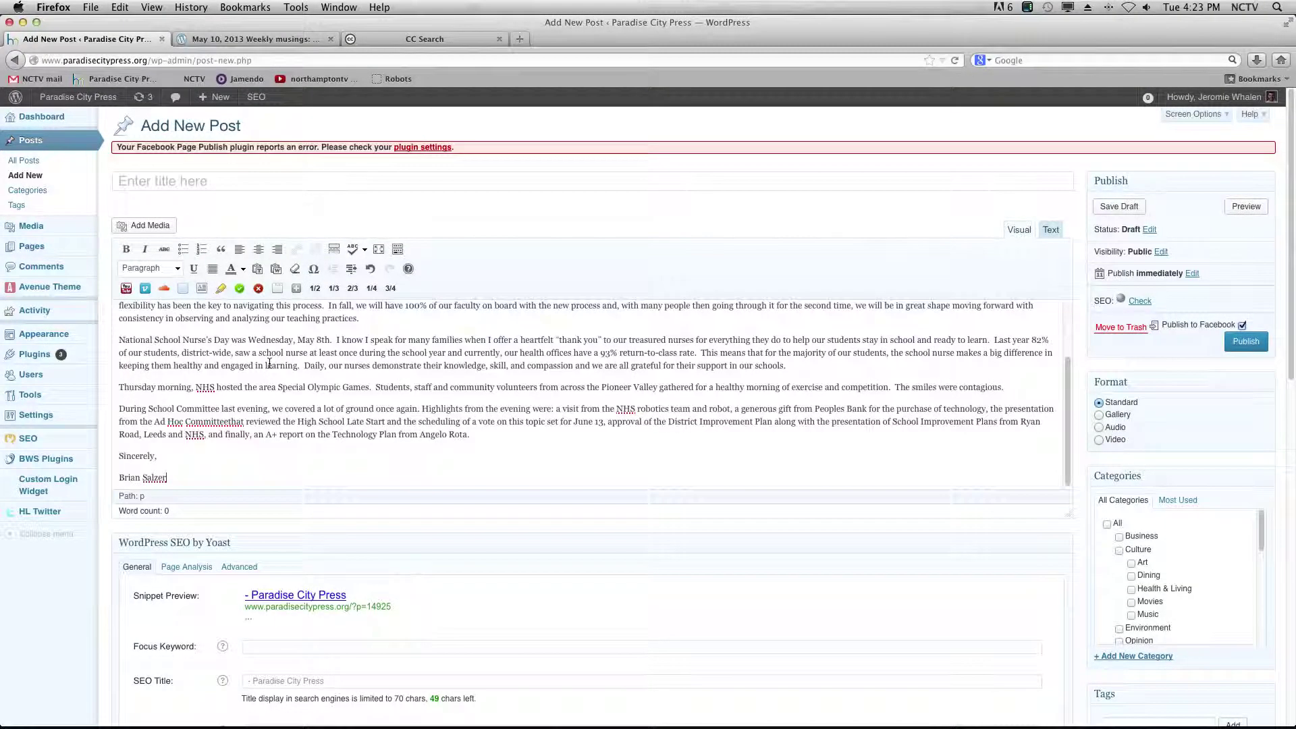
scroll(270, 361, up, 2)
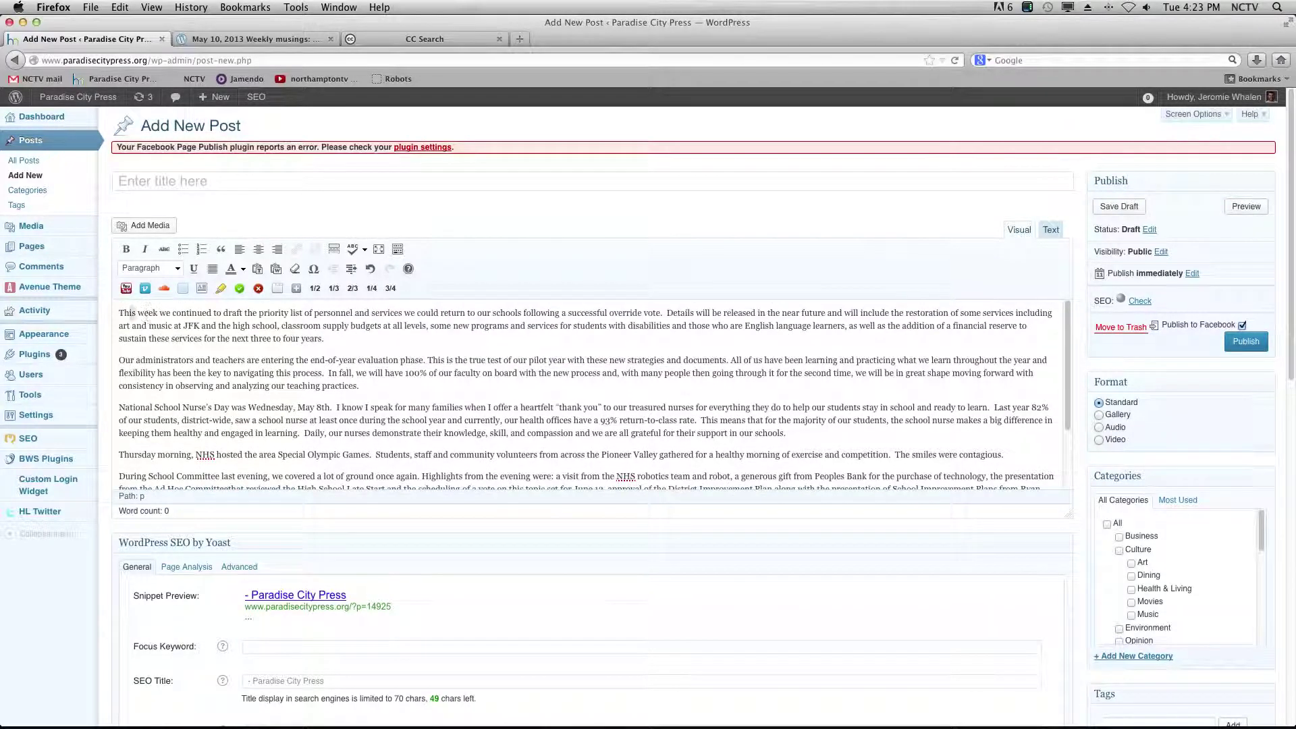
click(120, 312)
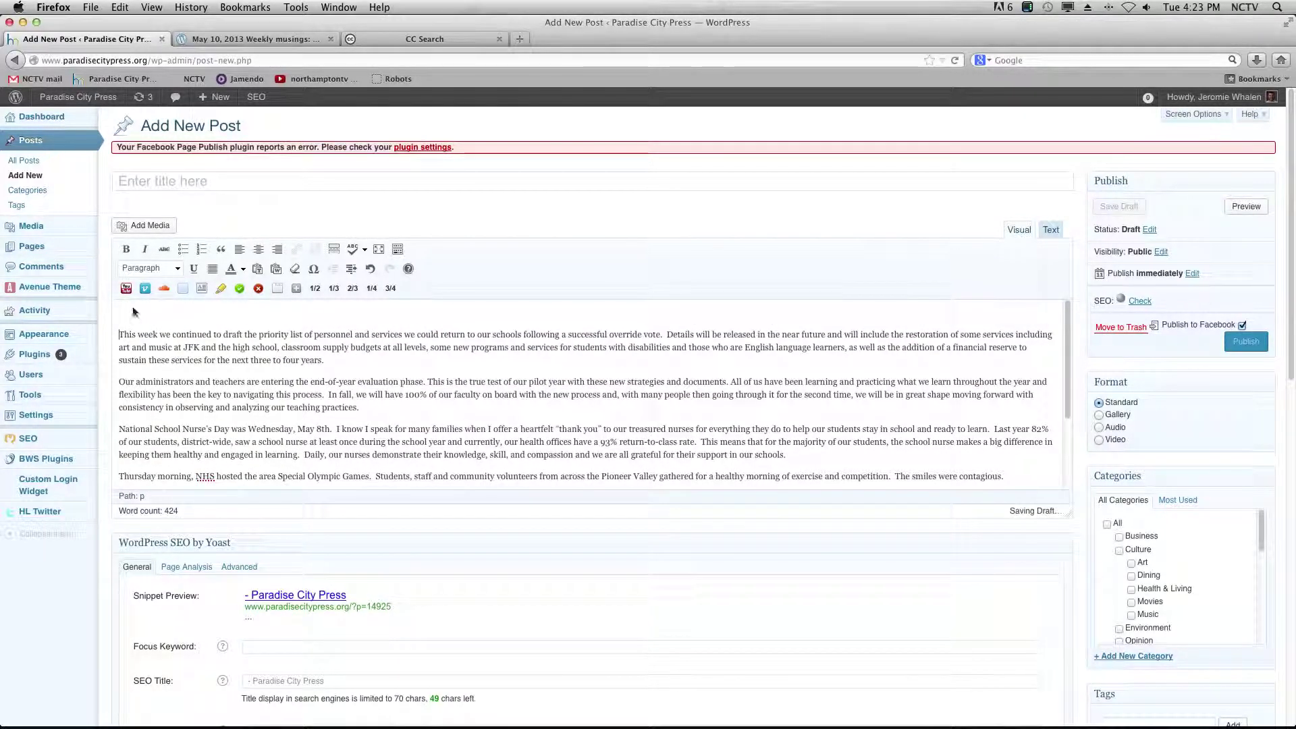
key(Return)
key(Return)
click(120, 313)
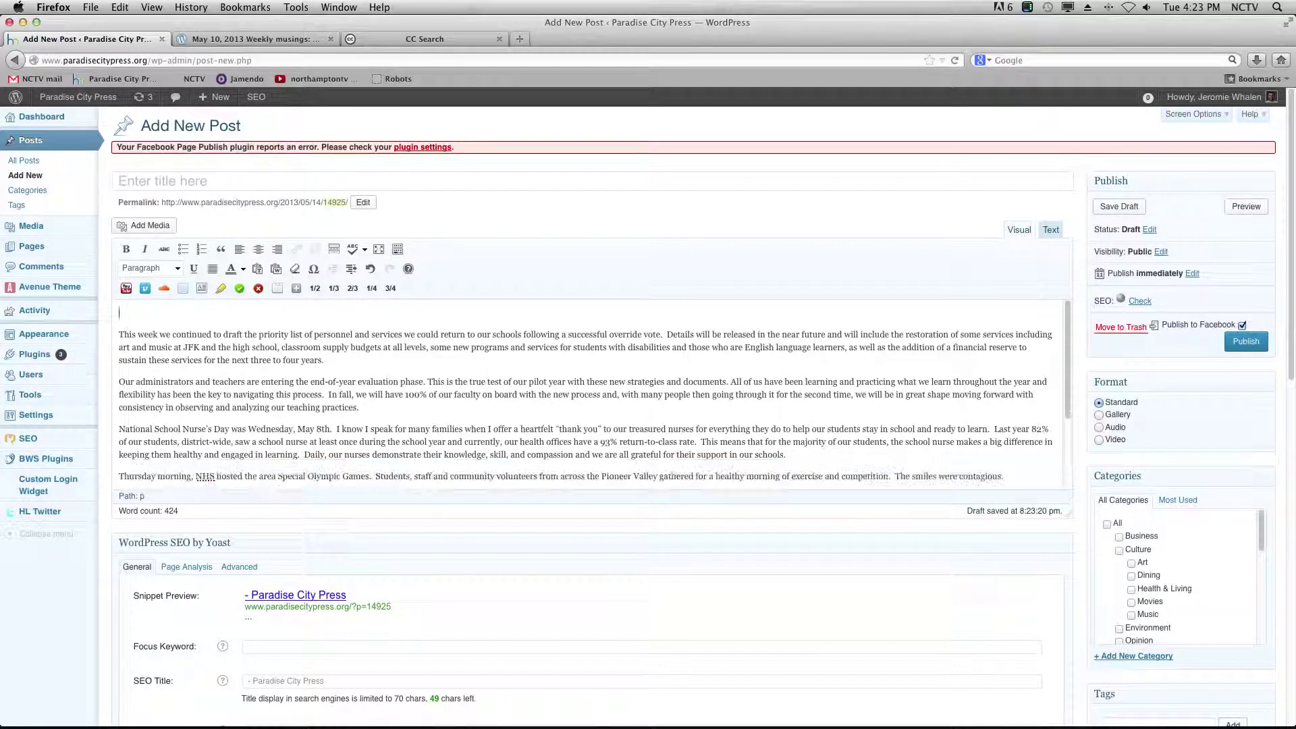
text(Fram the blog of Superintendent Bri)
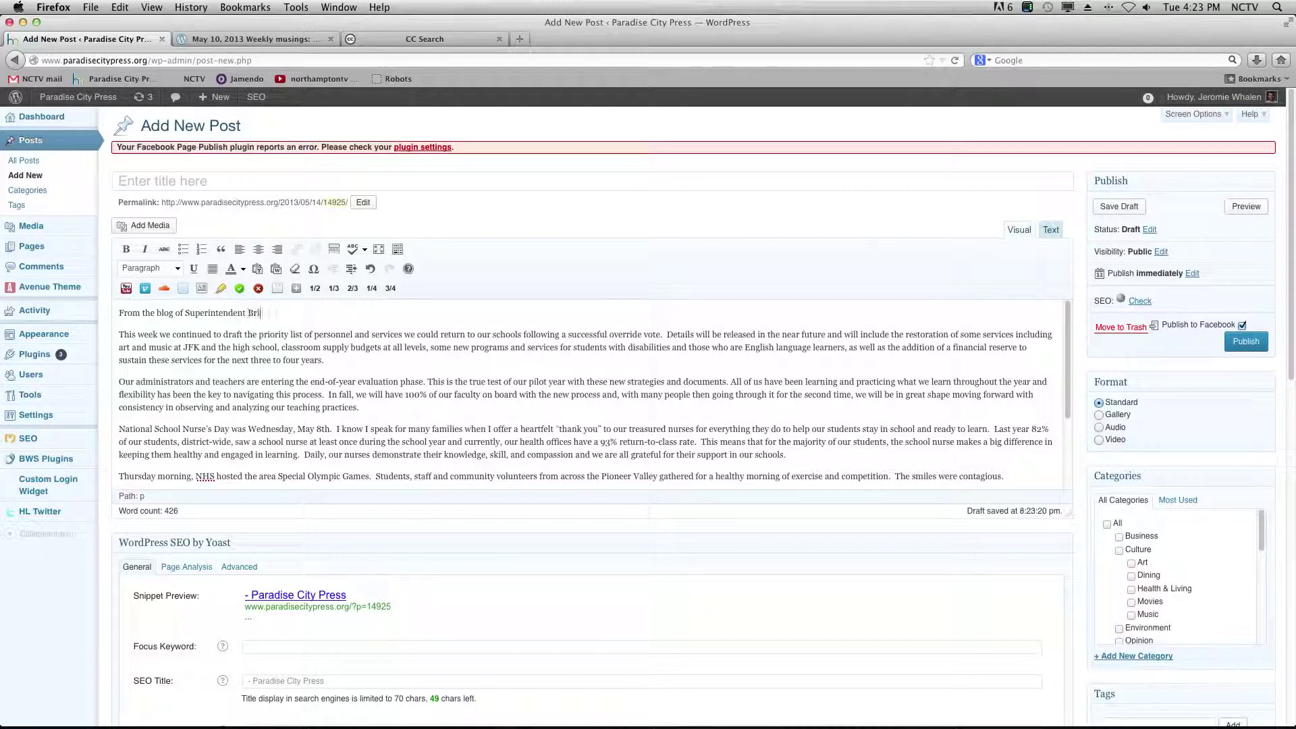
text(Salzer:)
click(273, 39)
- Copy the Weekly musings post URL and link the draft's credit words to it
click(308, 63)
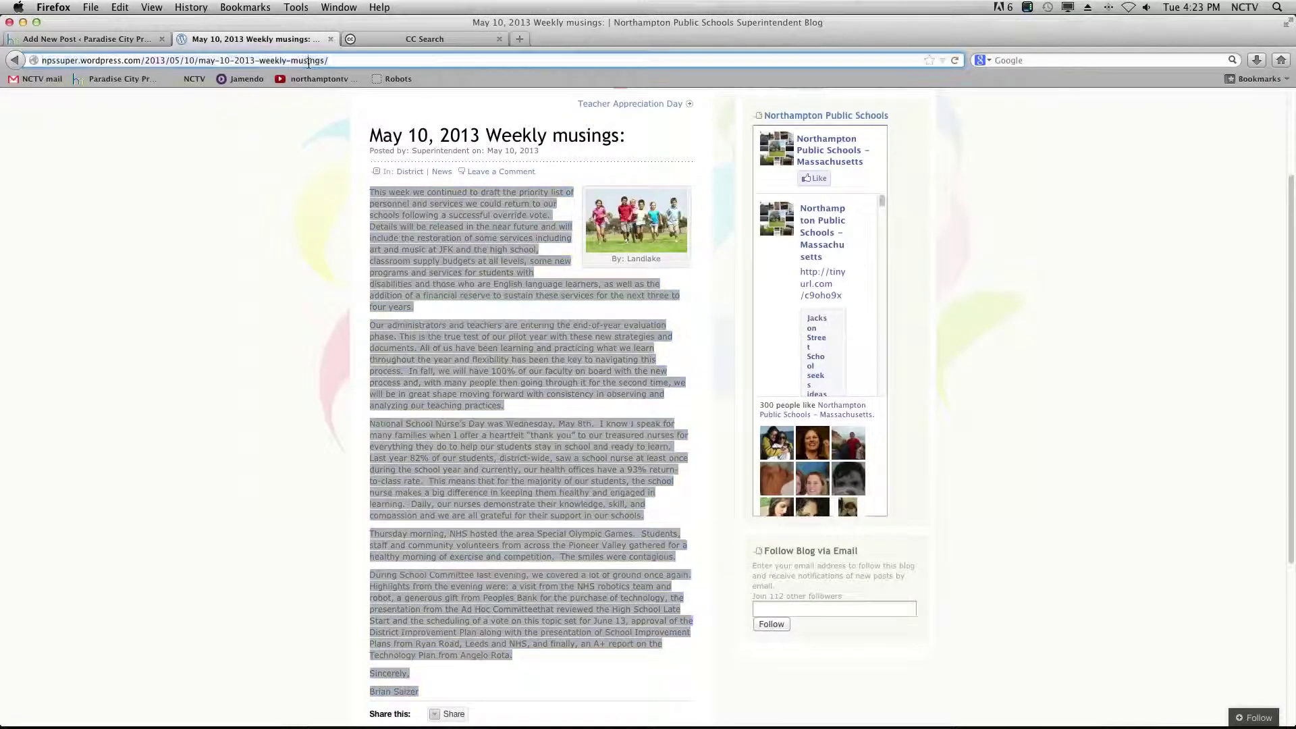
right_click(309, 63)
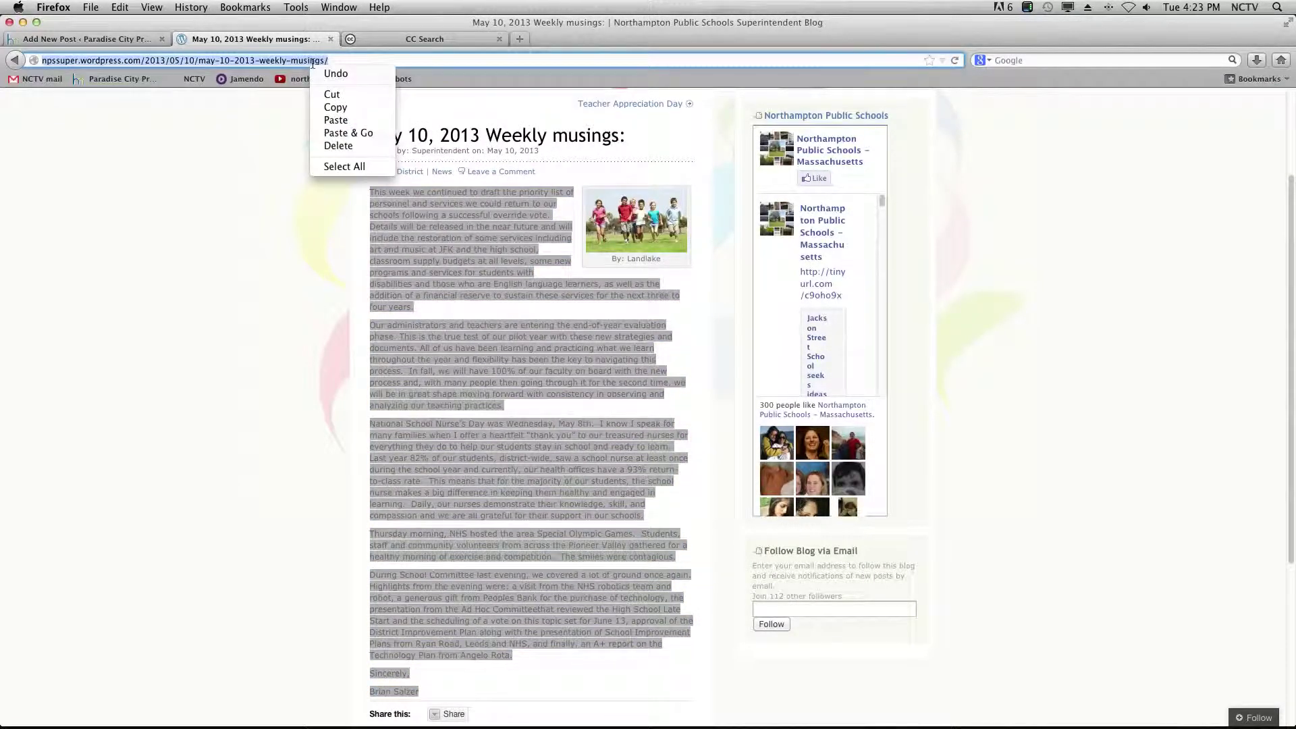
click(337, 108)
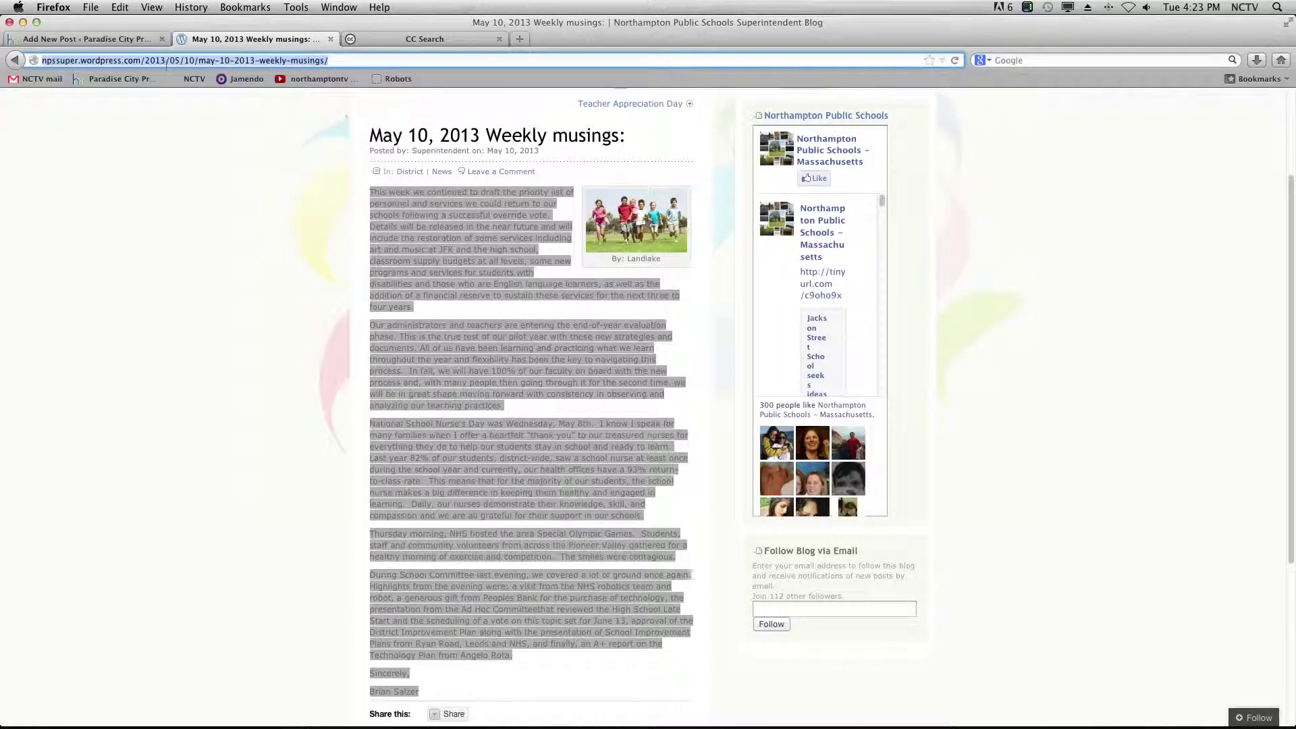
click(111, 39)
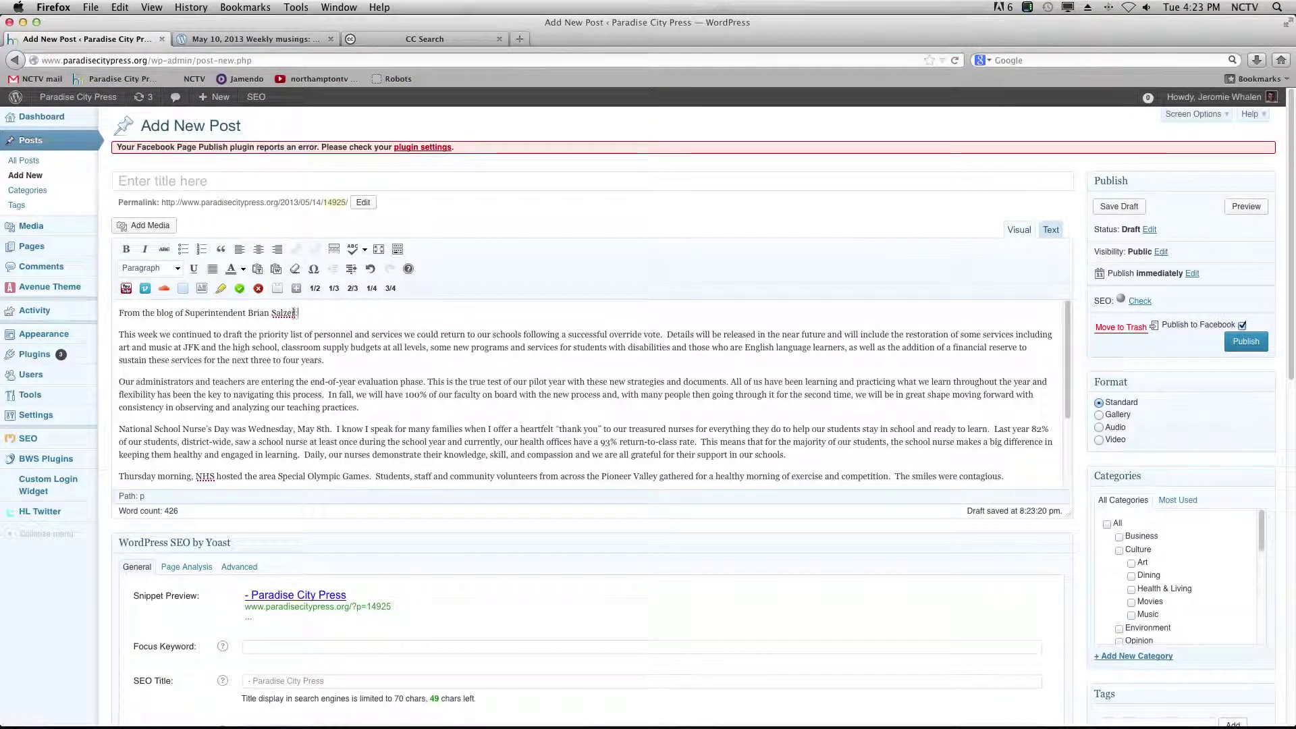
drag(296, 313, 156, 314)
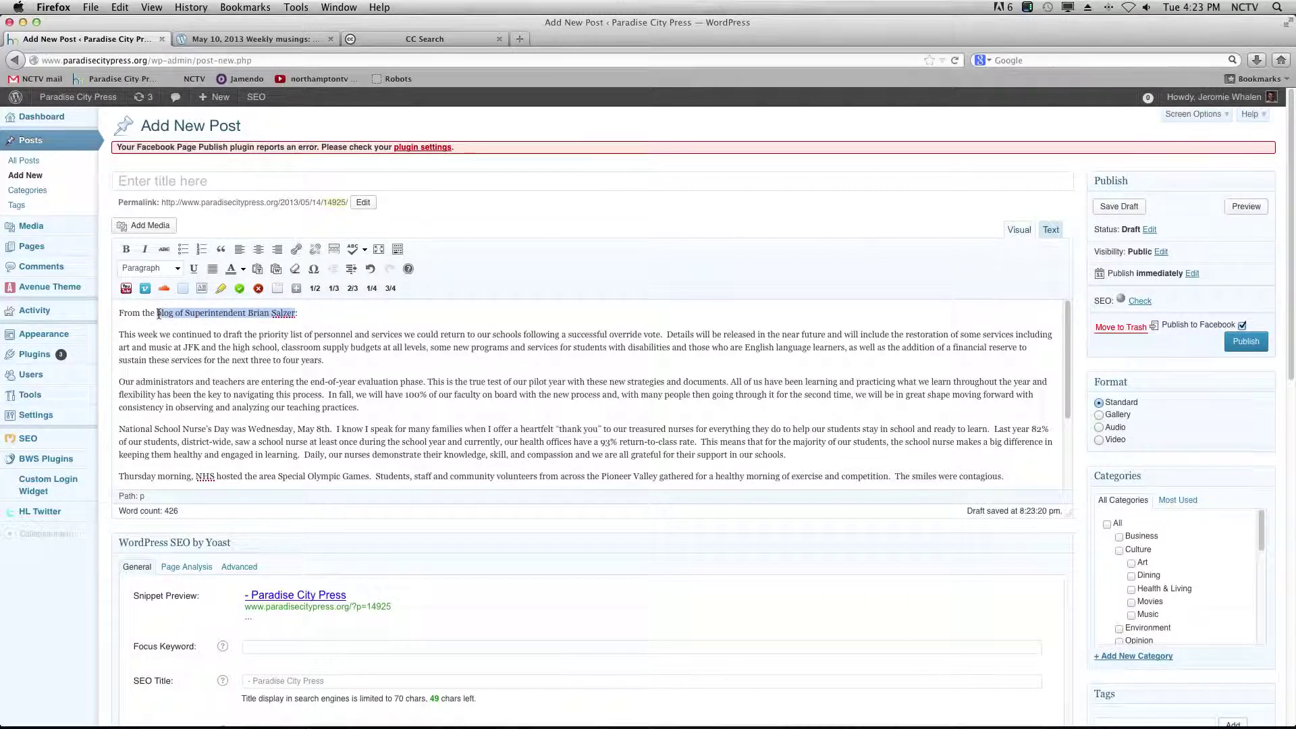
click(296, 250)
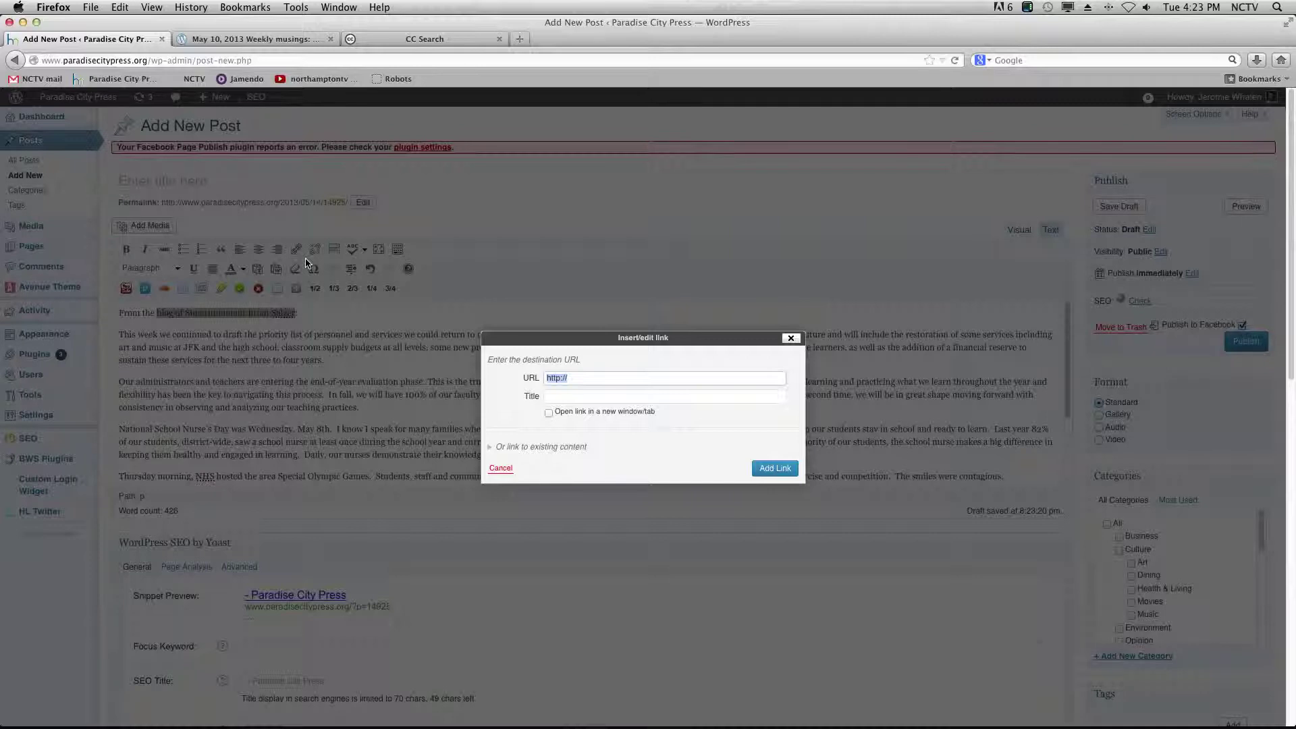
key(super+v)
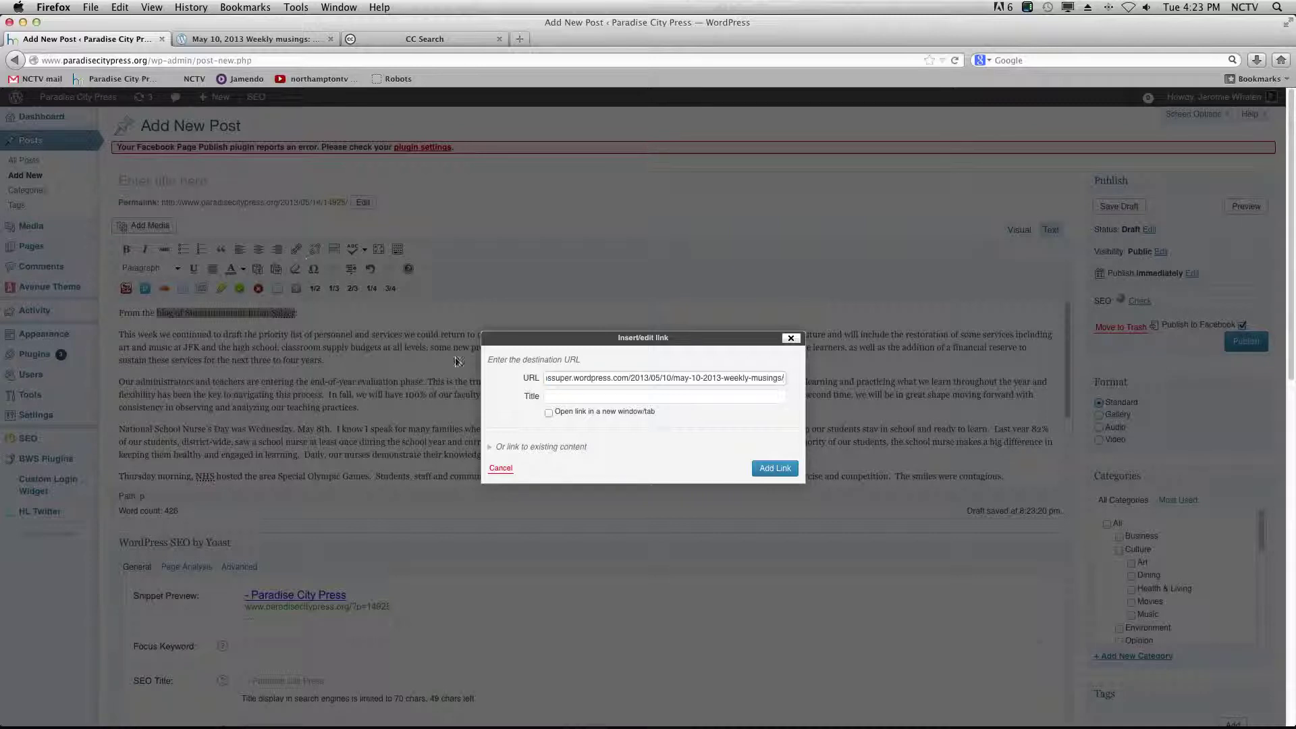
click(774, 469)
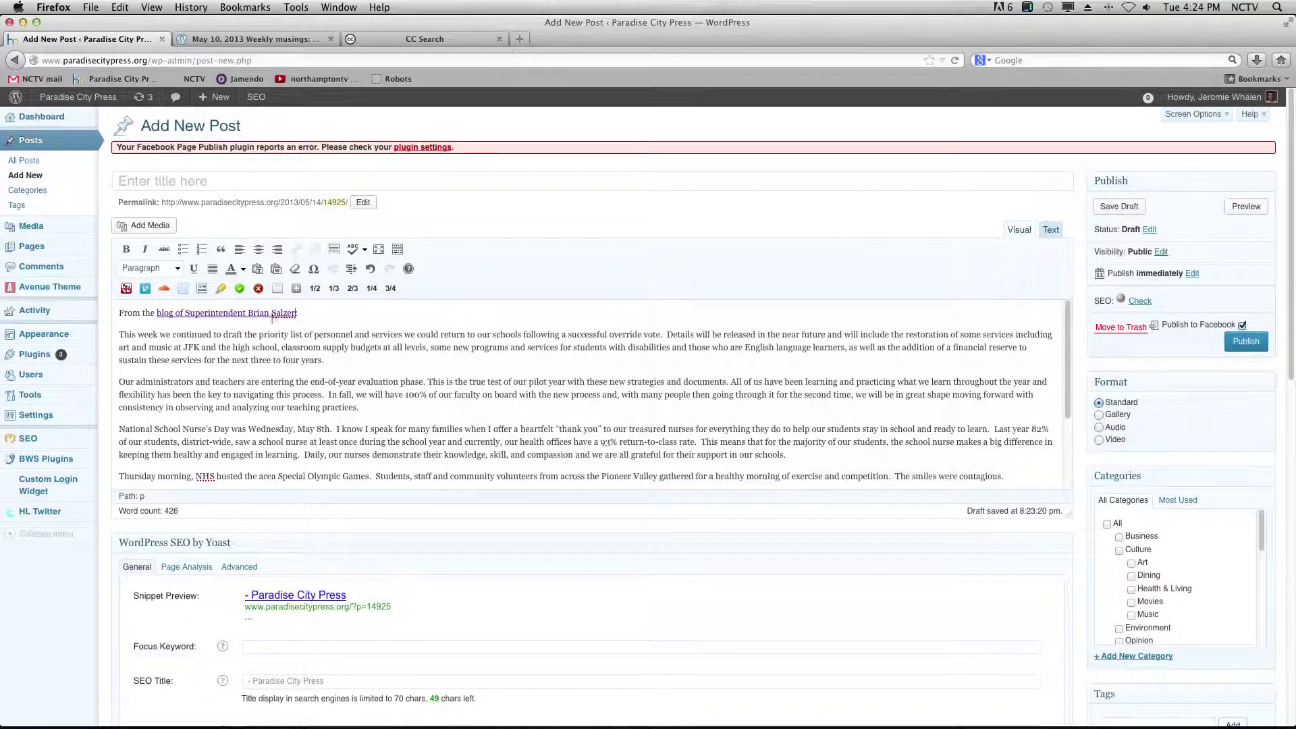
scroll(398, 420, down, 3)
scroll(398, 419, down, 1)
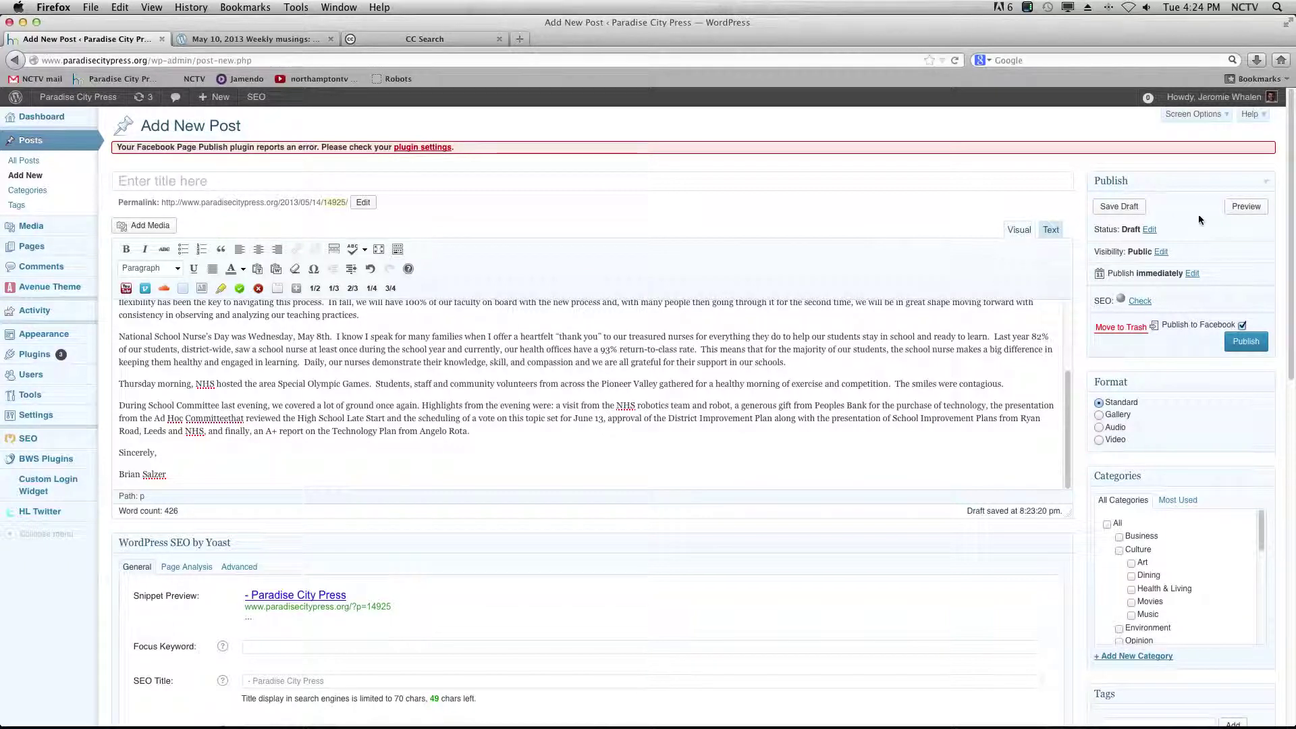
- Preview the draft in a new tab to check the linked credit above the article
click(1246, 207)
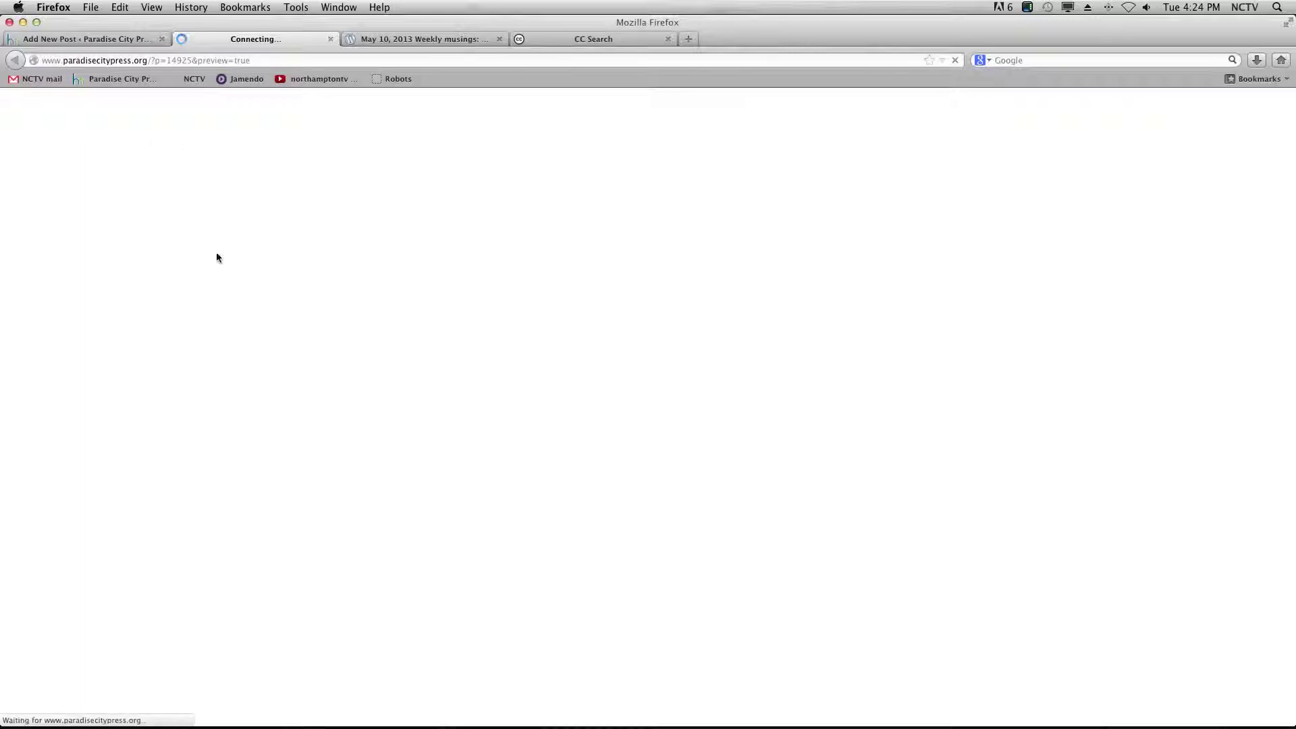
scroll(515, 409, down, 5)
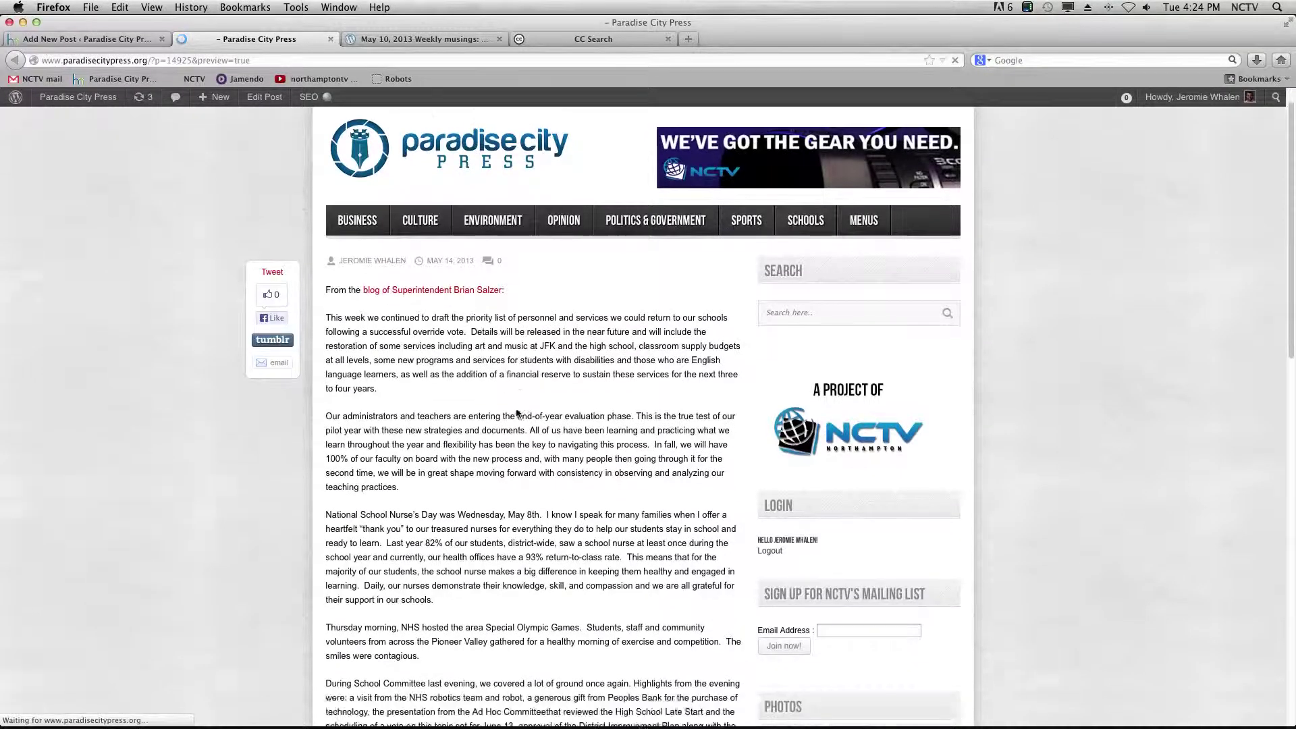
scroll(515, 410, up, 5)
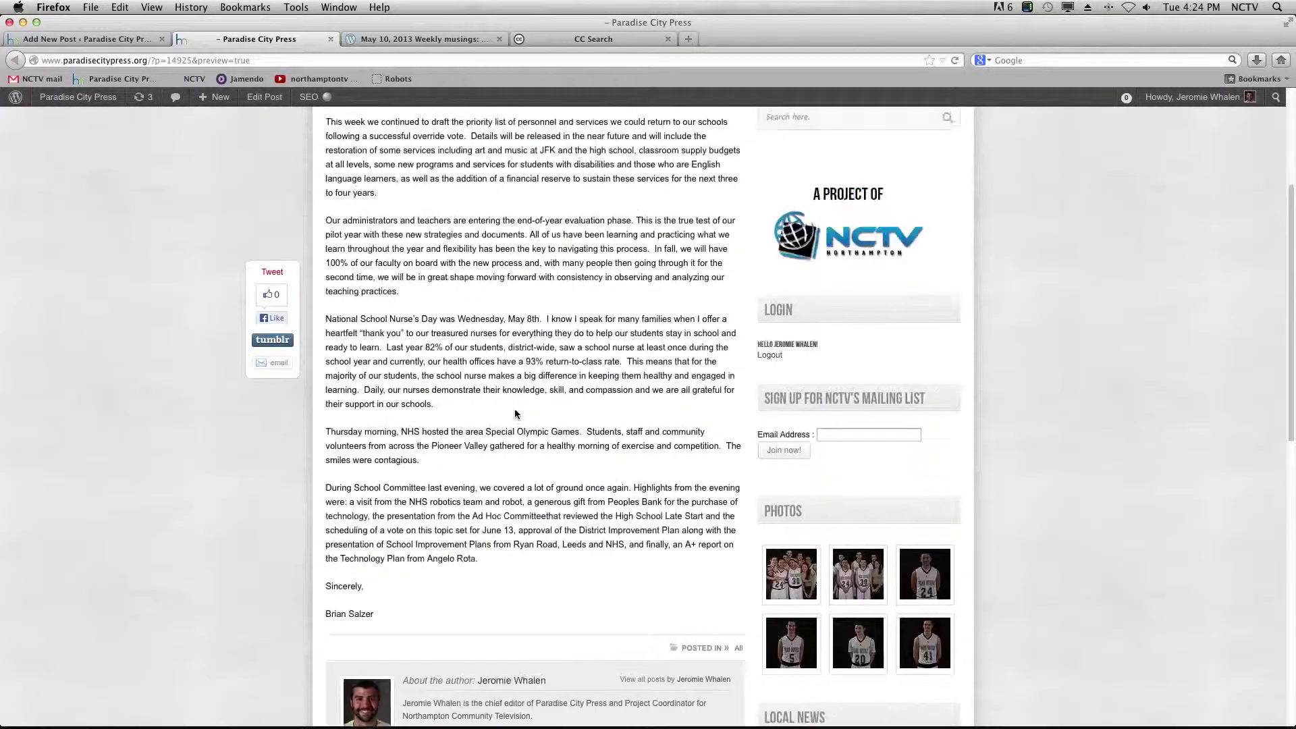
scroll(513, 410, up, 2)
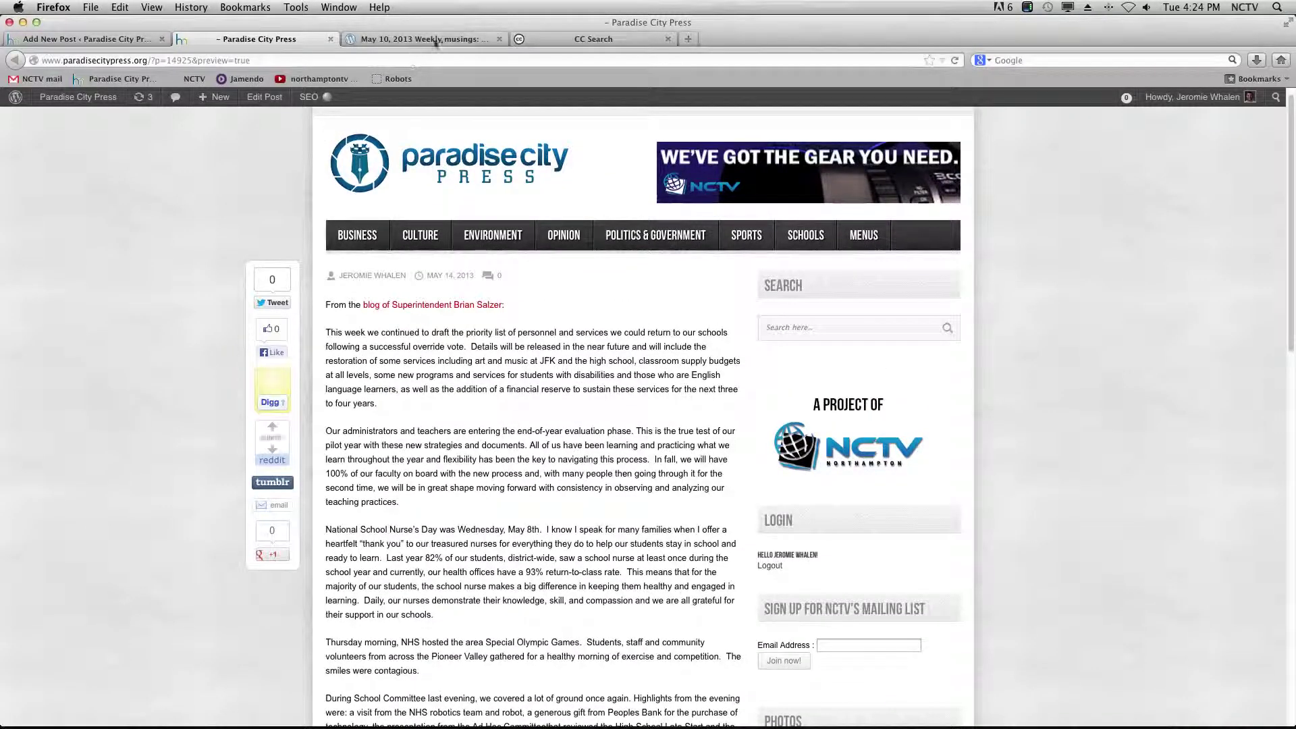
- Search Flickr through CC Search for 'notepad' images
click(562, 38)
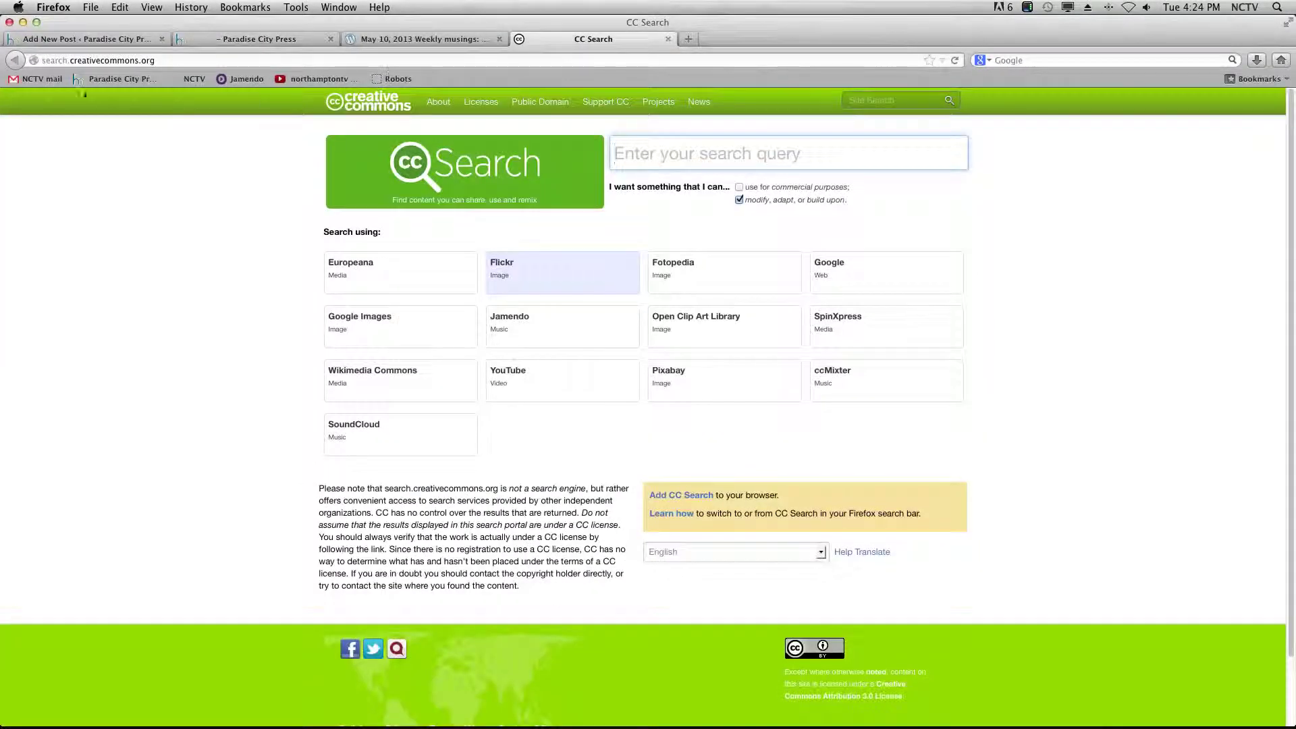
click(178, 59)
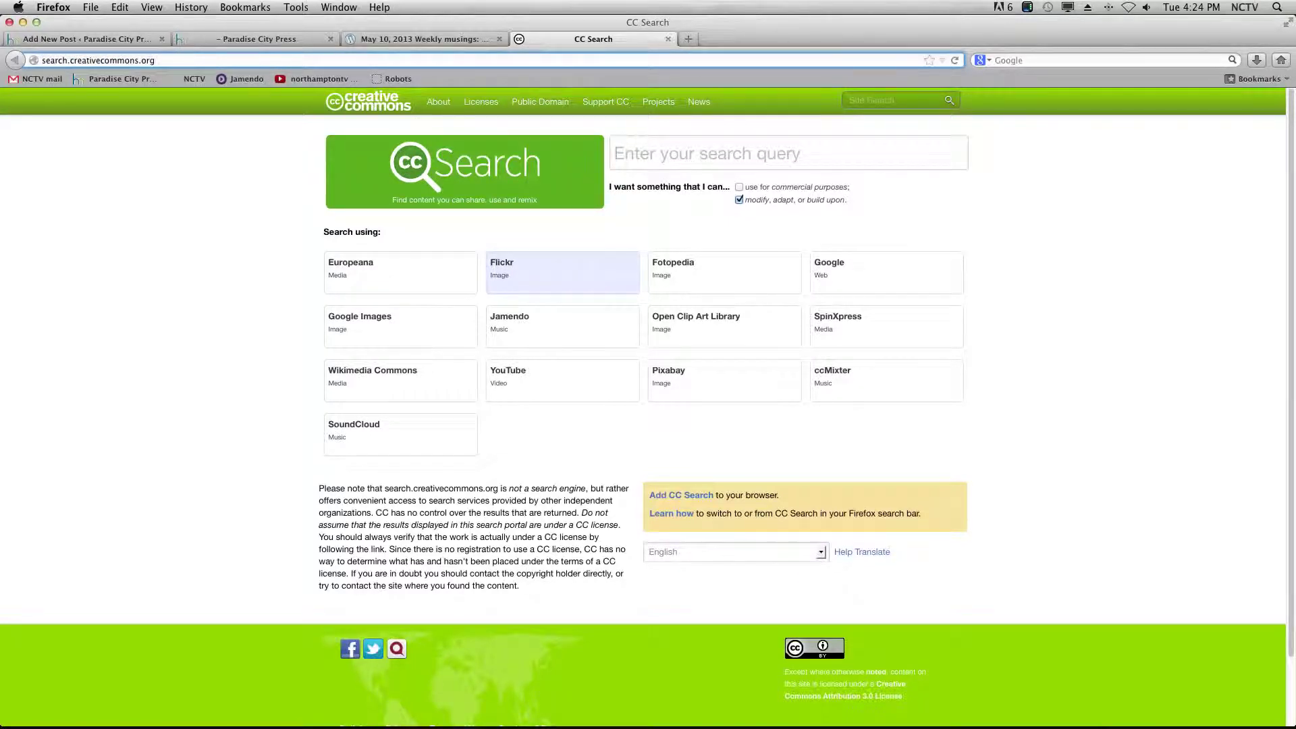
click(689, 156)
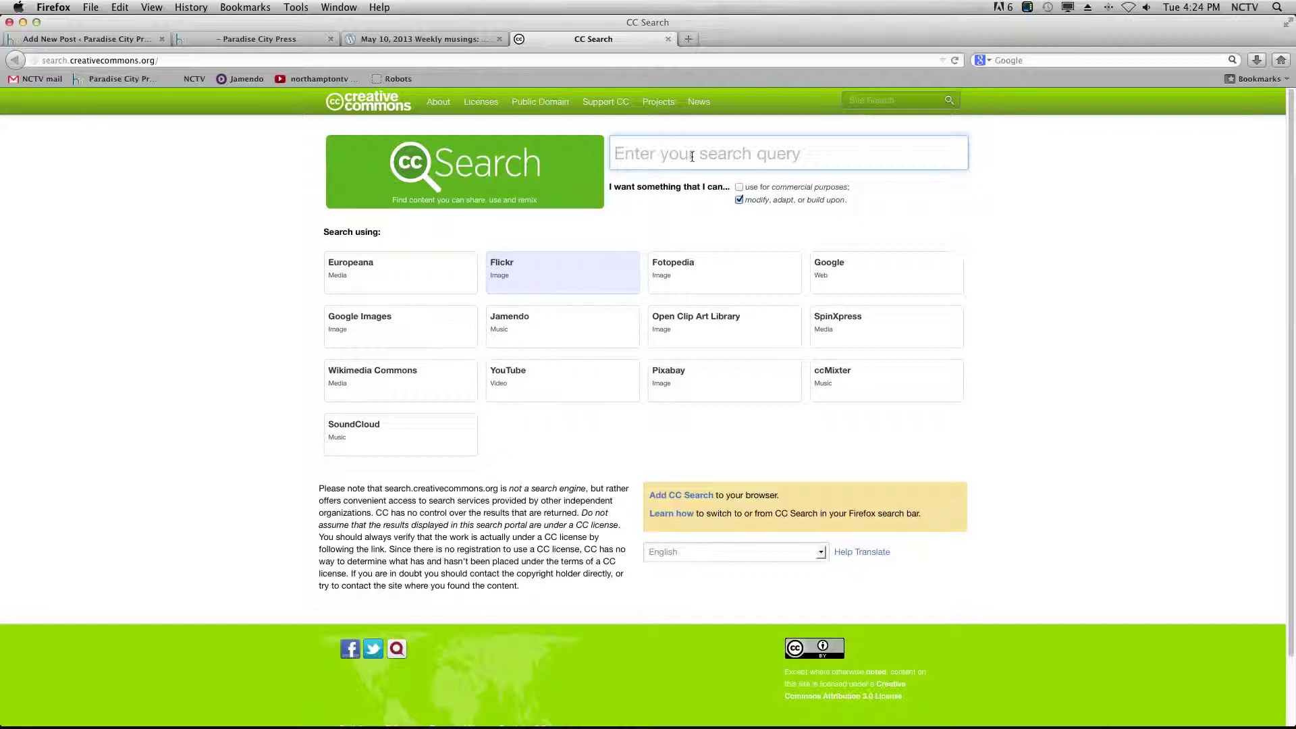
text(notepad)
key(Return)
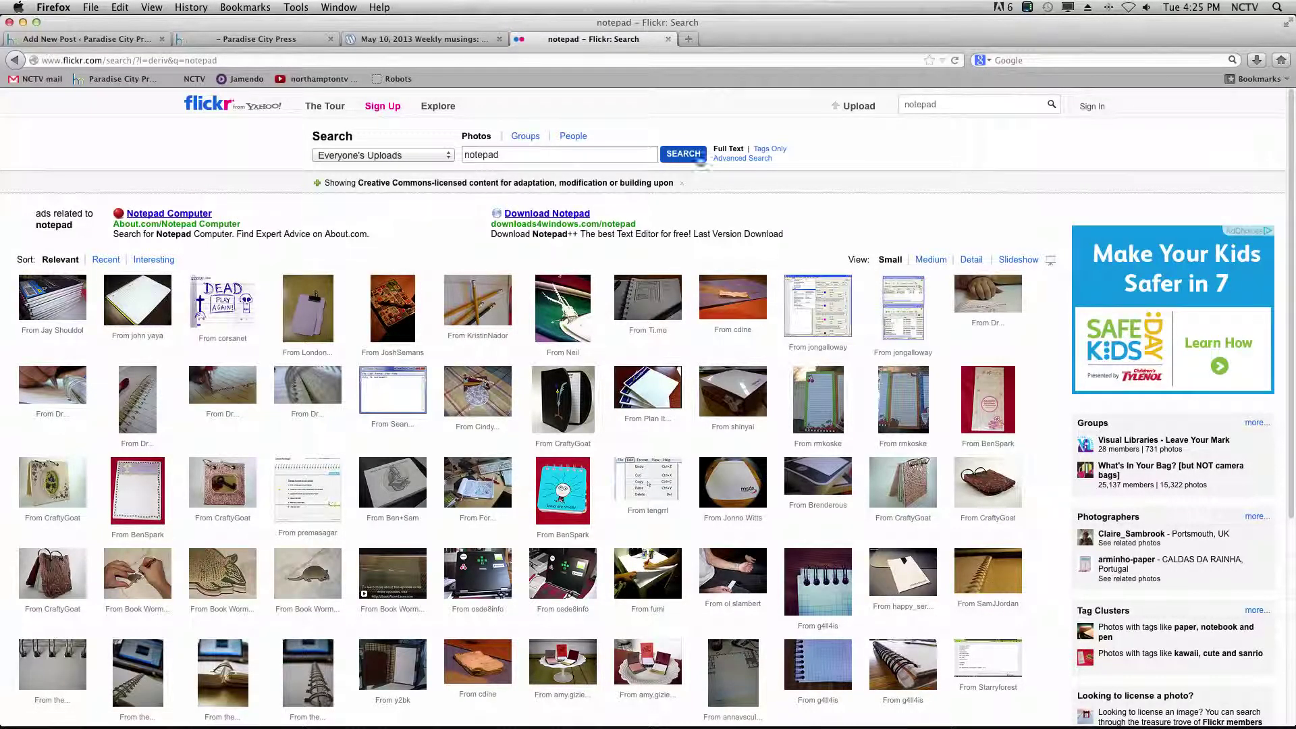
- Open the spiral notebook photo titled notepad from the Flickr results
scroll(715, 270, down, 5)
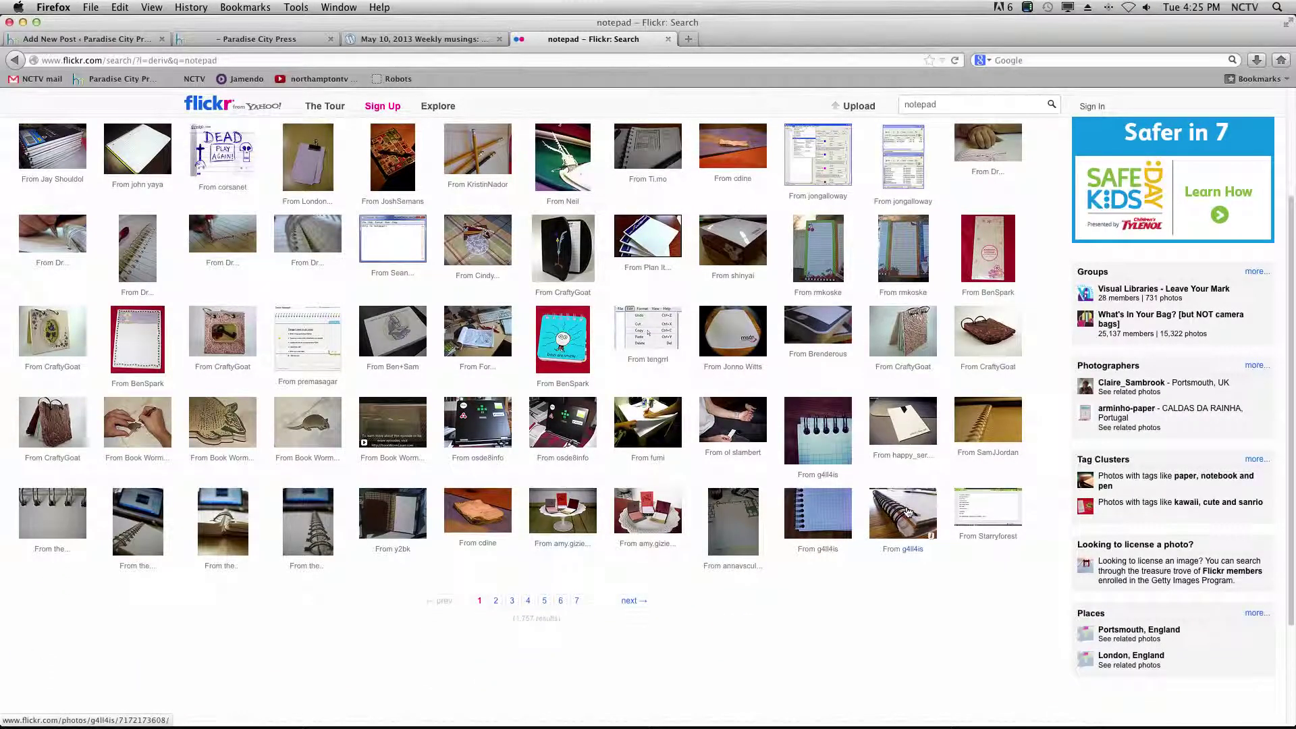
click(908, 512)
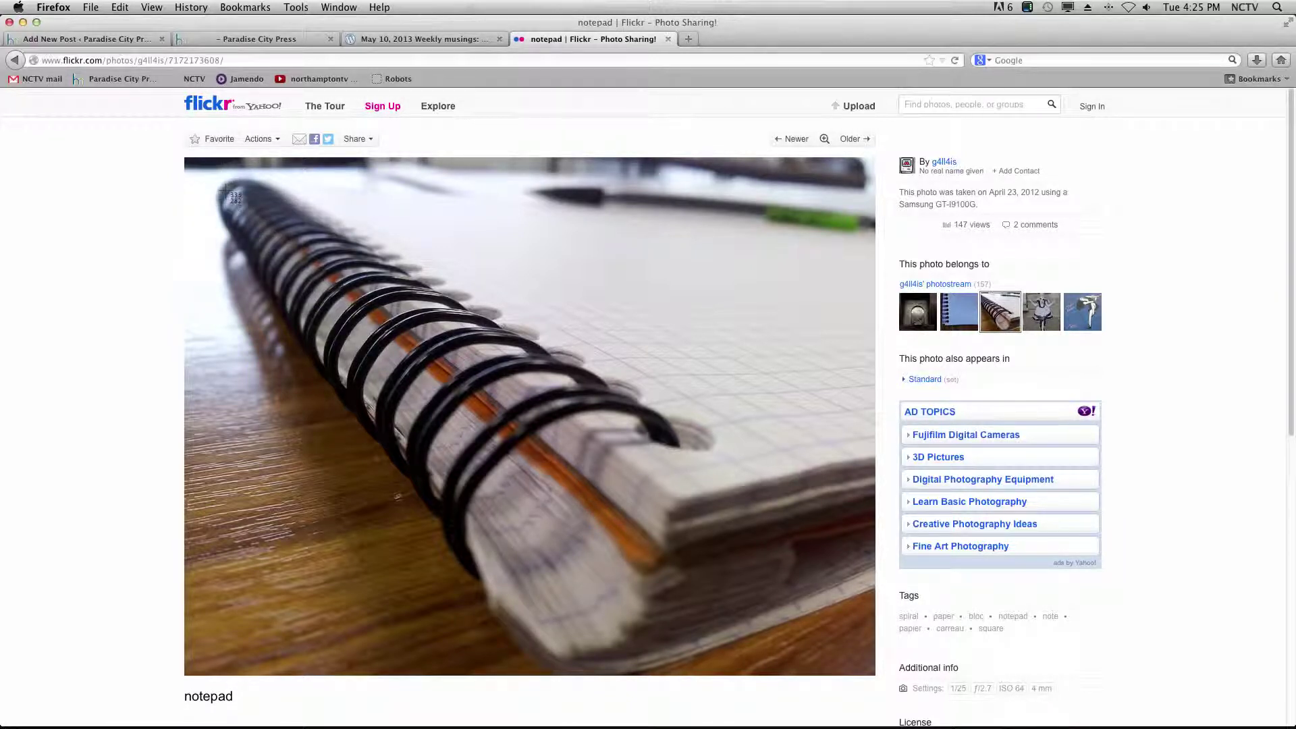
- Capture a screenshot of the spiral notebook photo on the Flickr page
drag(231, 198, 598, 403)
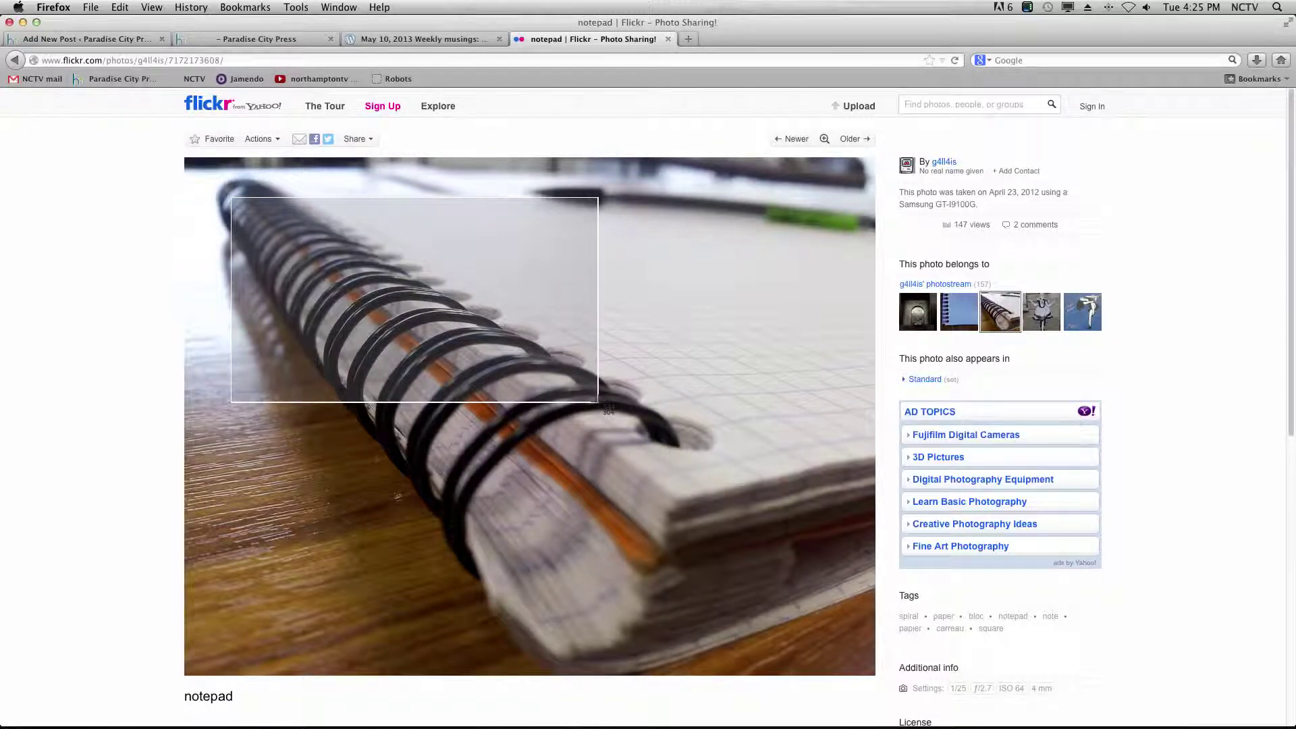
drag(598, 403, 689, 476)
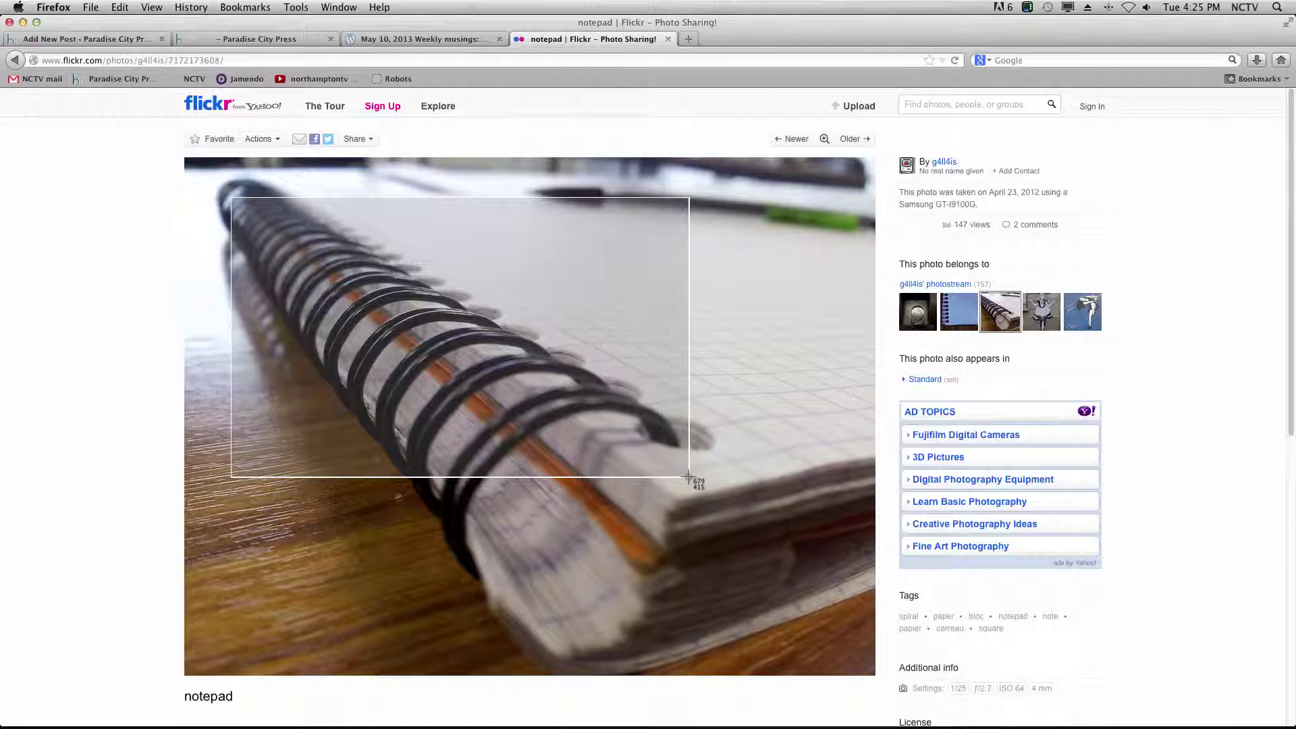
drag(689, 476, 688, 476)
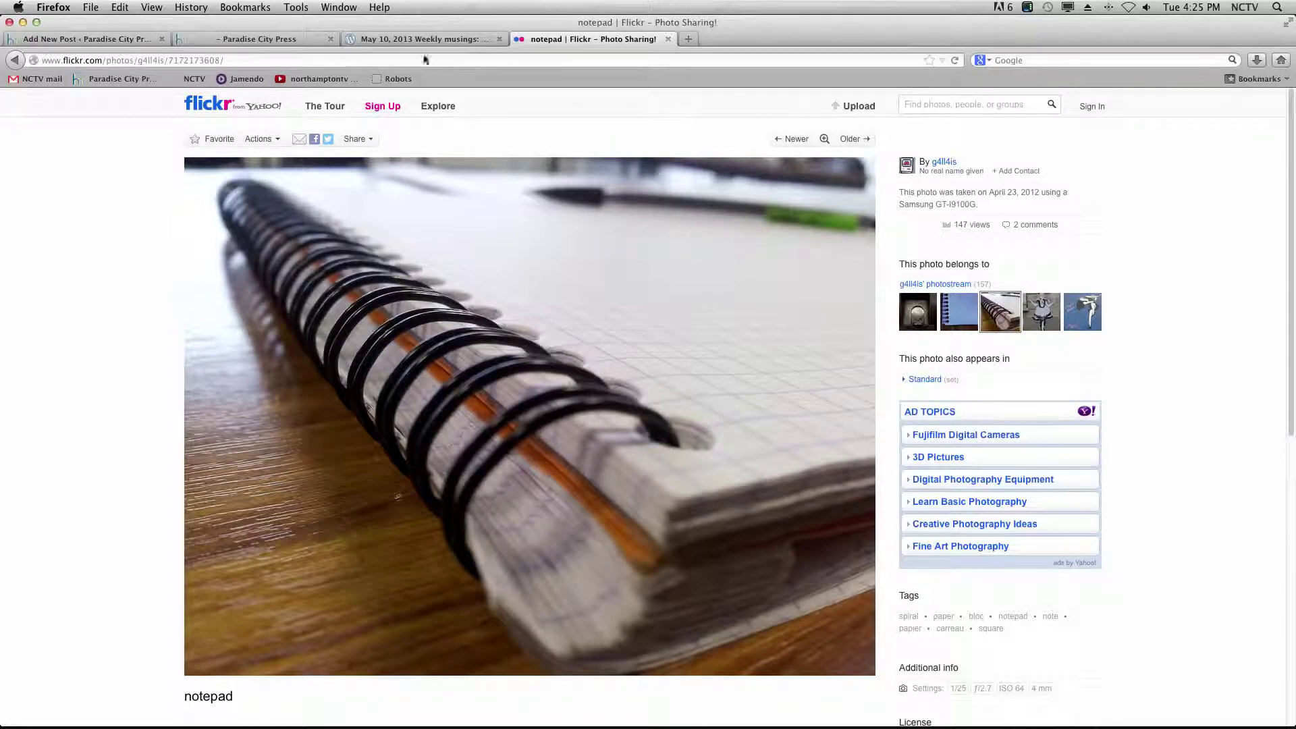
- Copy the Flickr photo page's web address and select the photographer's name for the credit
click(200, 60)
right_click(201, 60)
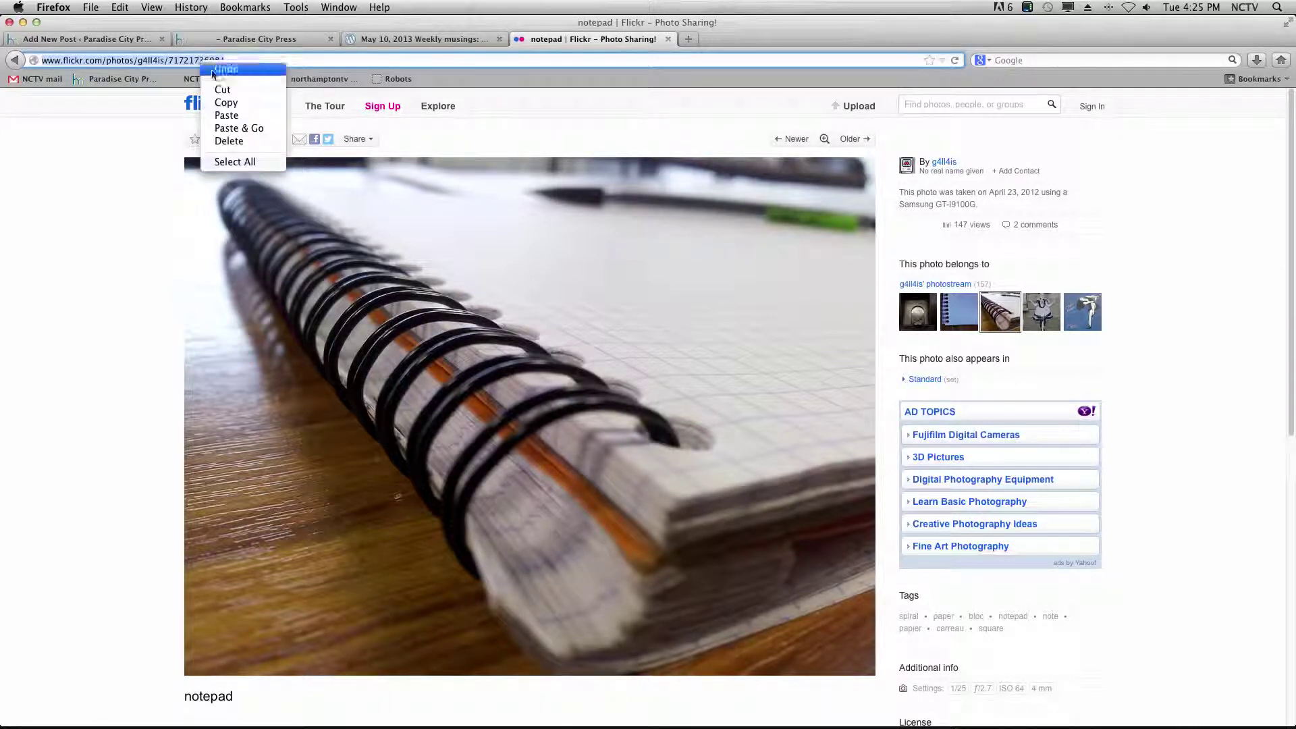
click(232, 107)
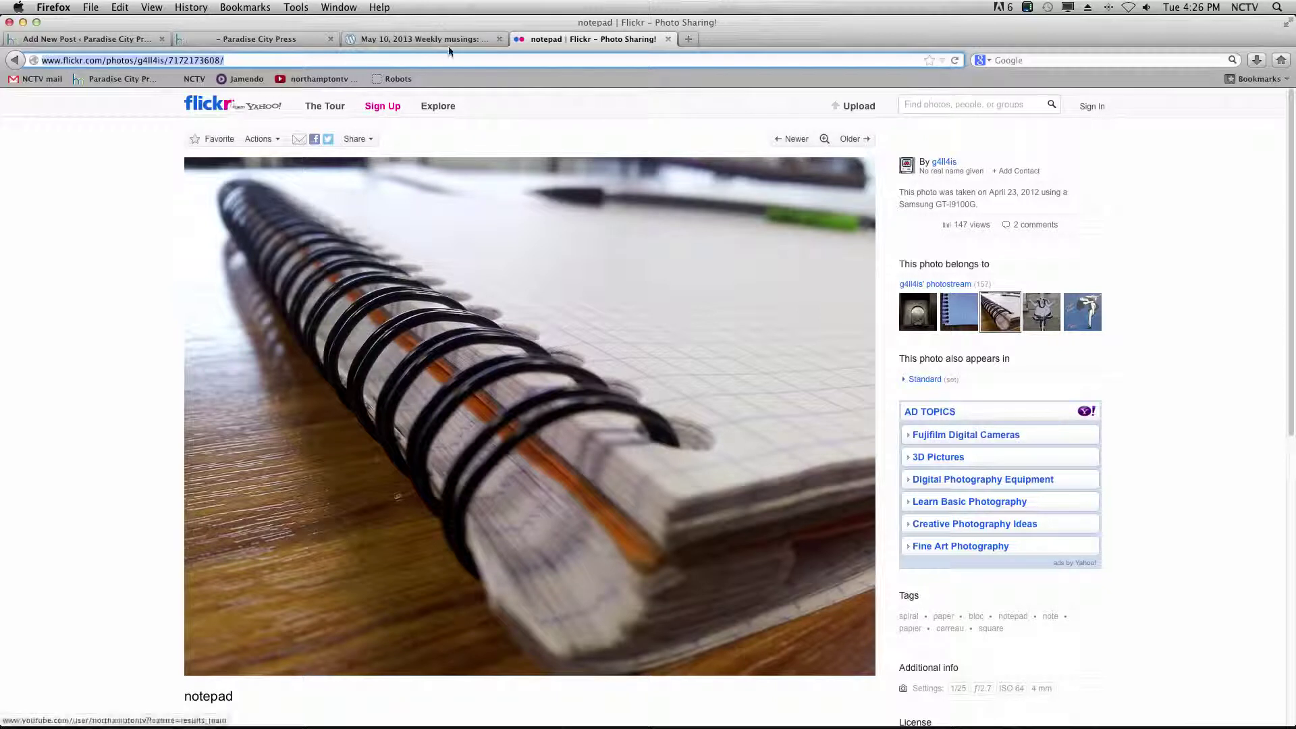
mouse_move(958, 163)
mouse_down()
mouse_move(983, 170)
mouse_move(933, 166)
mouse_up()
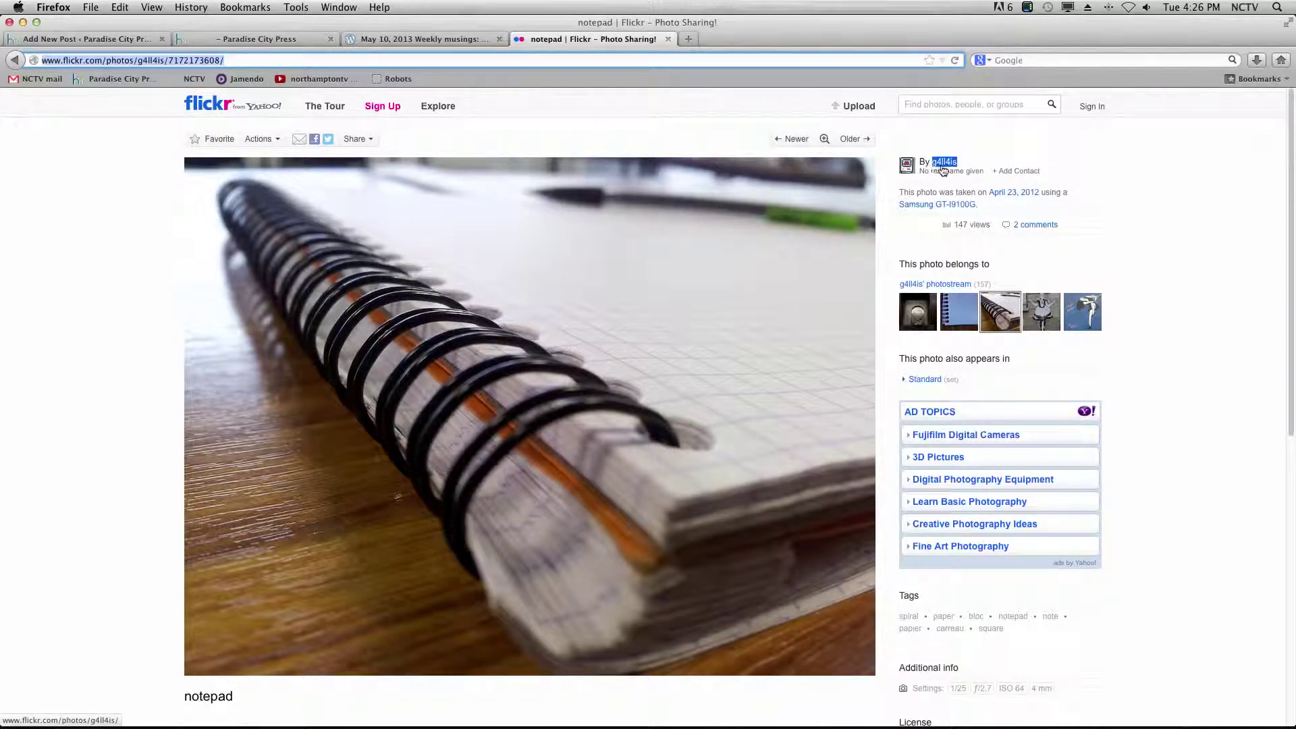
- Upload the notebook screenshot to the media library and set it as the post's featured image
click(249, 39)
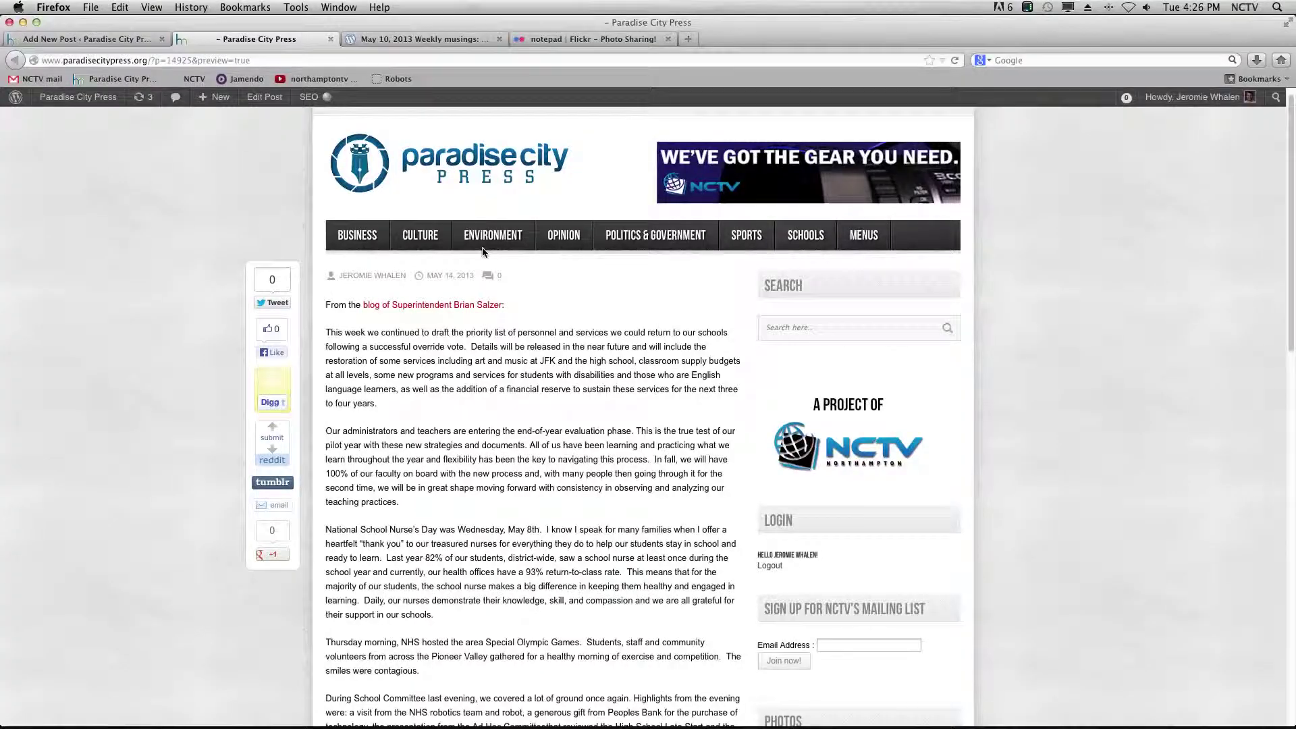
click(116, 39)
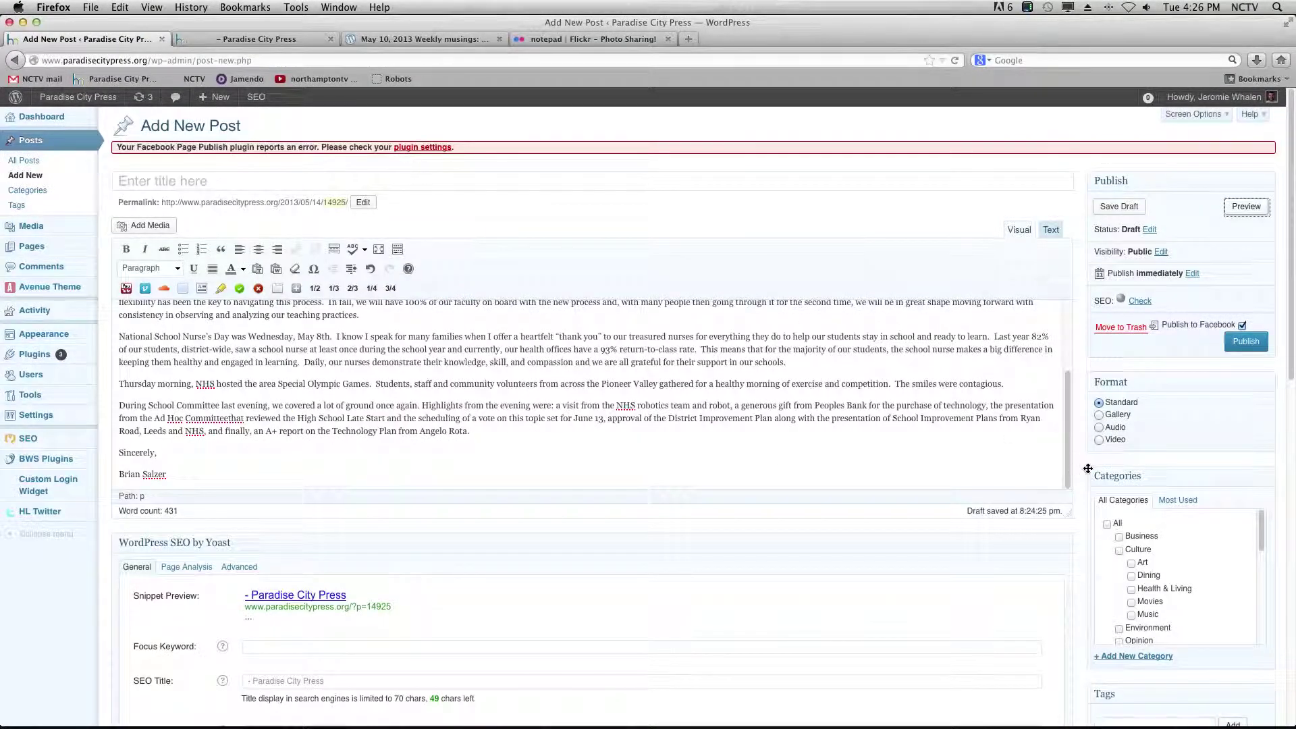
scroll(1091, 474, down, 3)
scroll(1091, 474, down, 2)
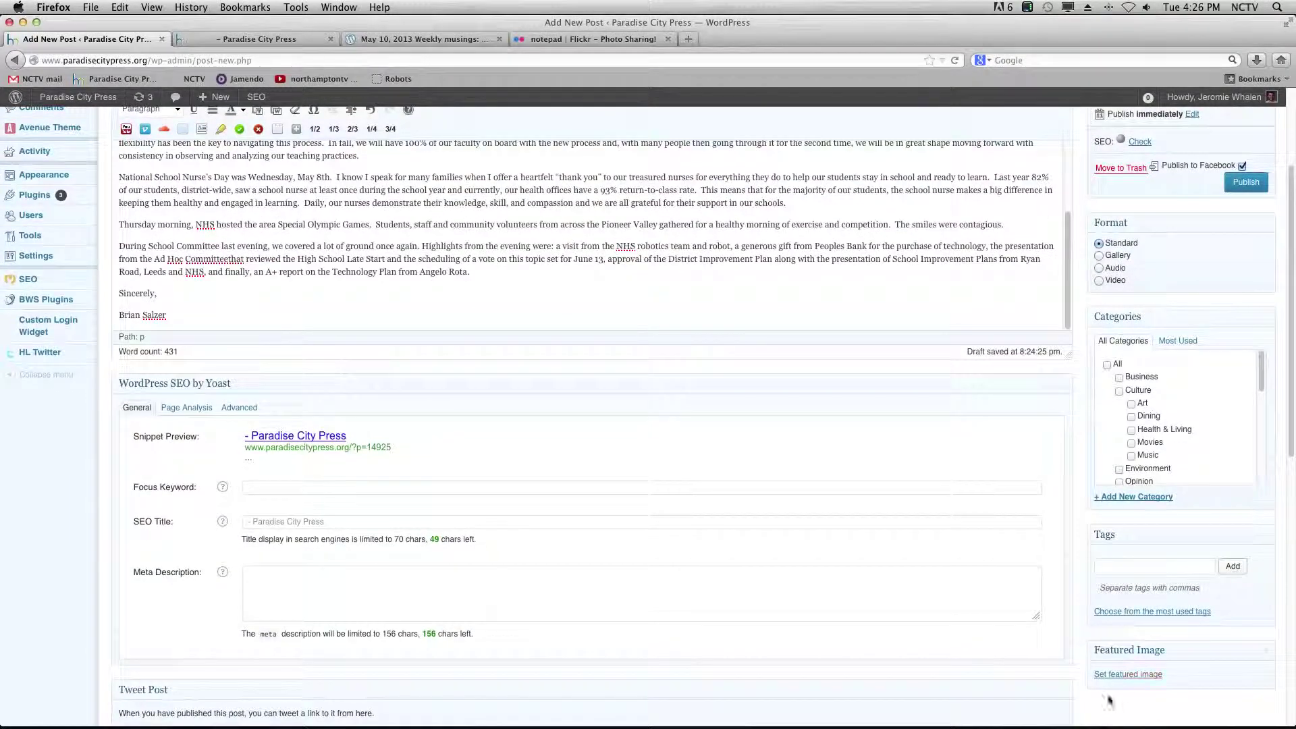
click(1115, 675)
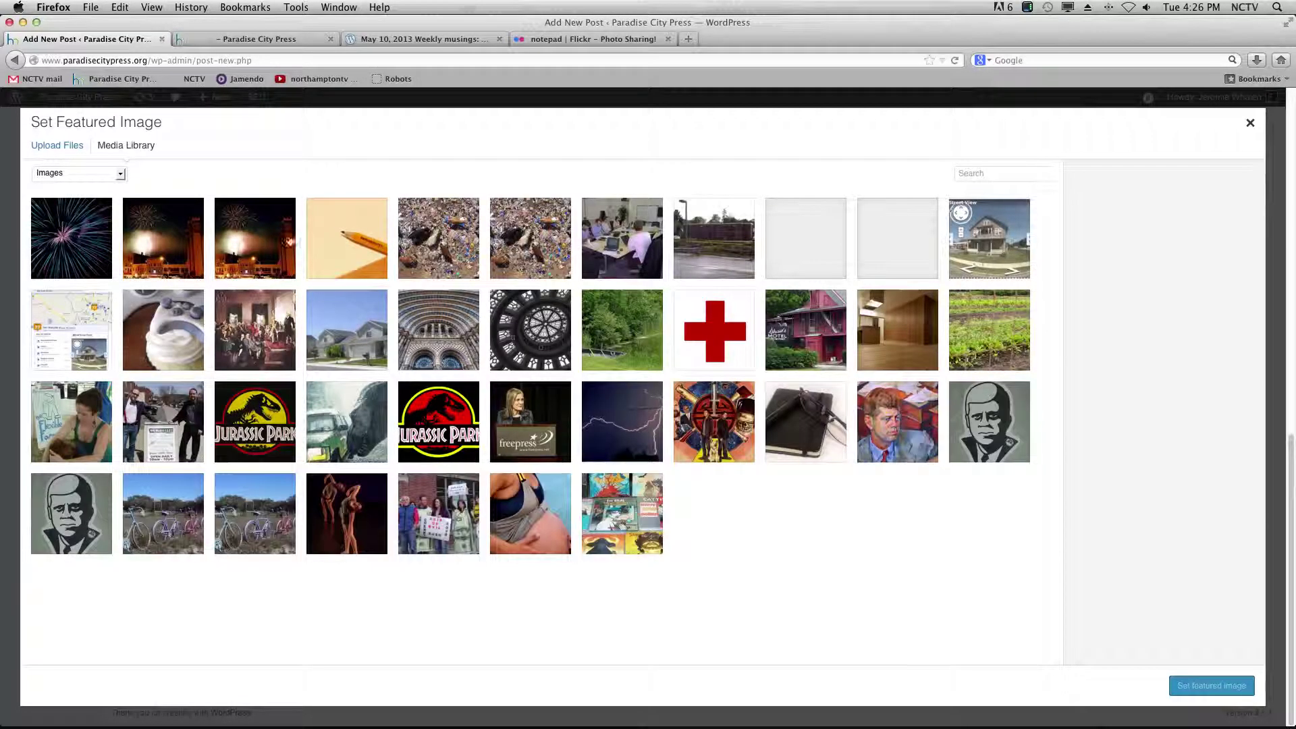
click(49, 150)
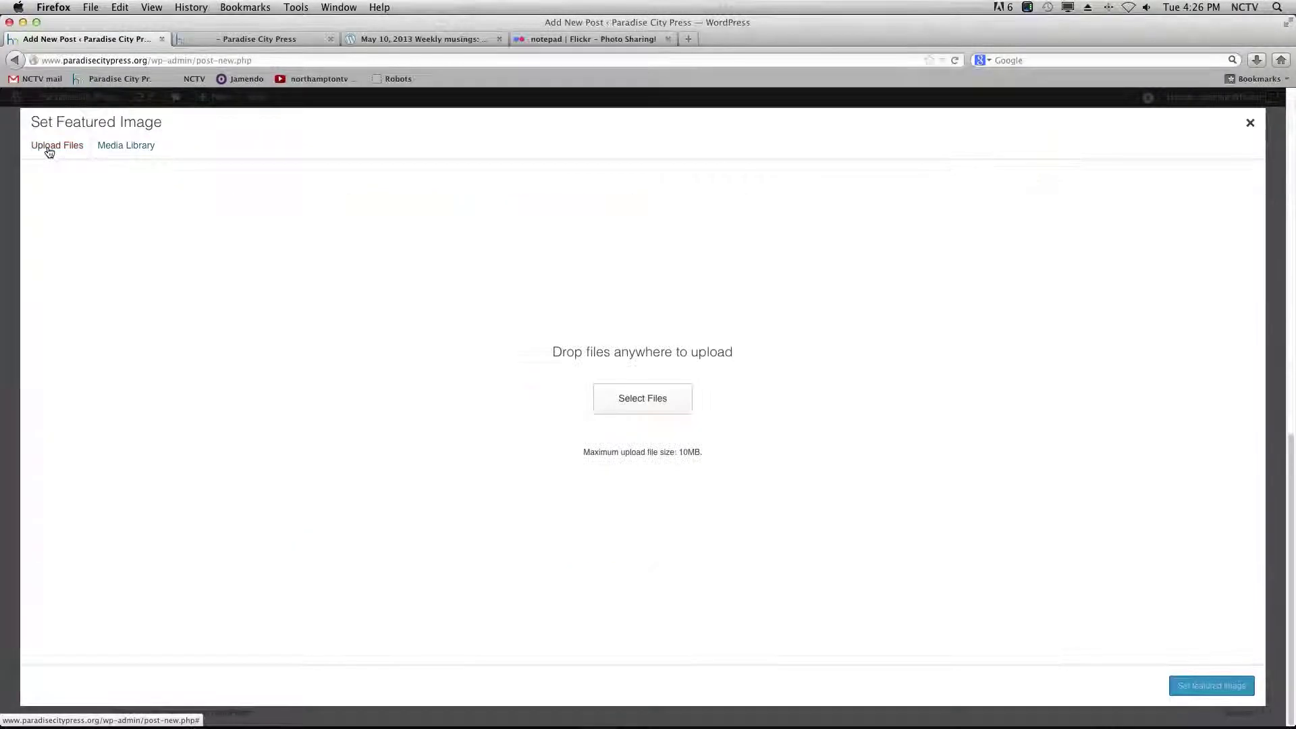
click(634, 402)
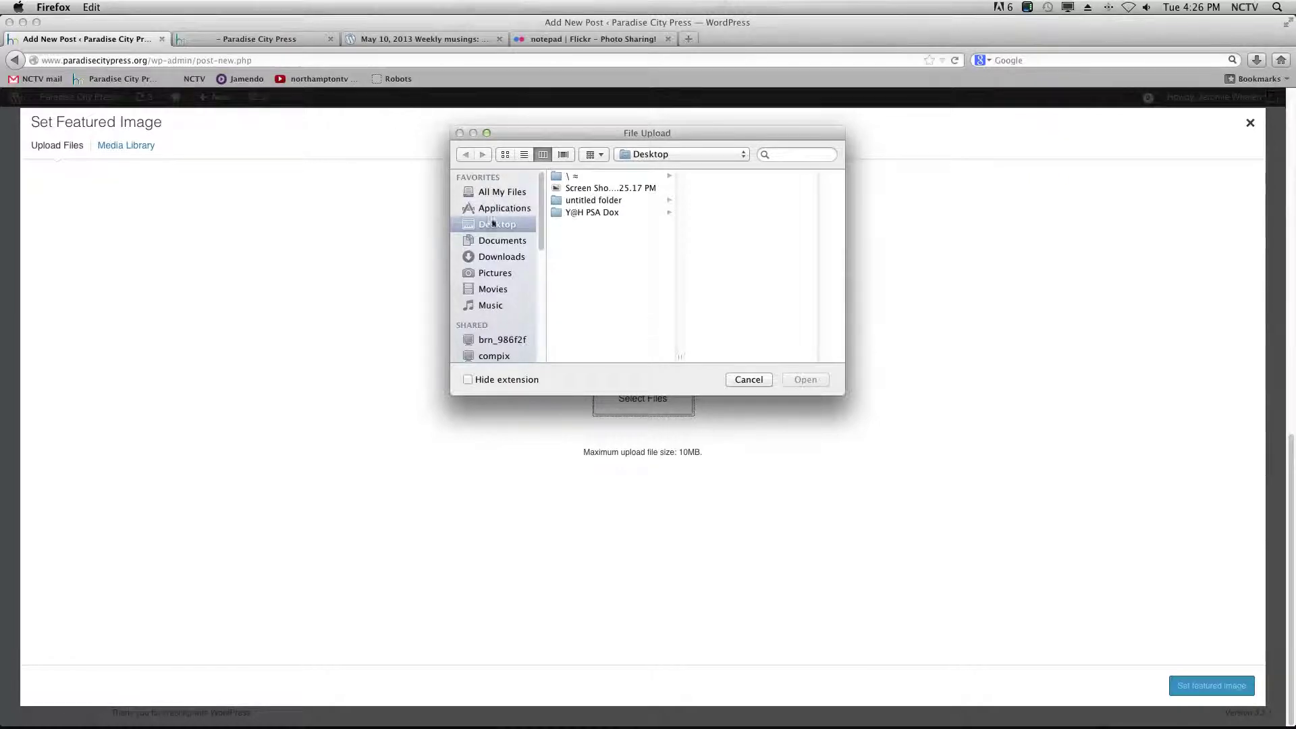
click(597, 192)
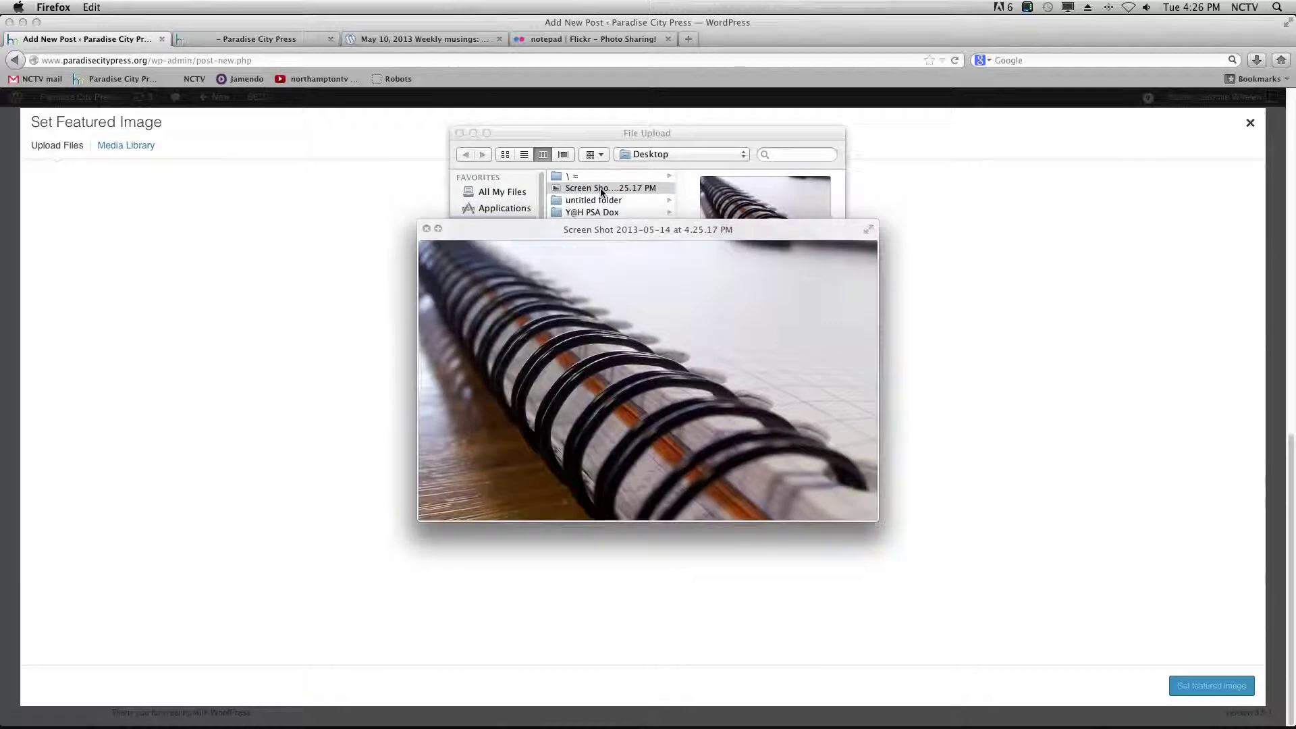
key(space)
key(Return)
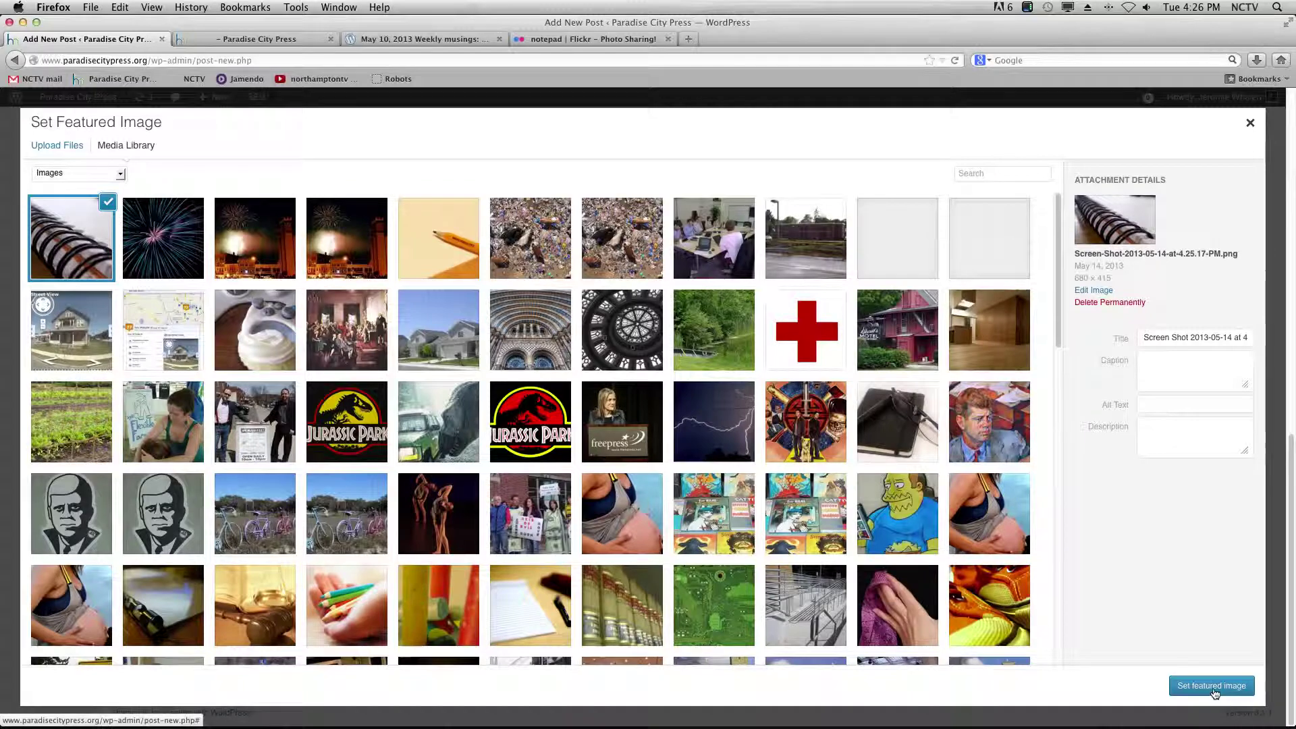
click(1212, 686)
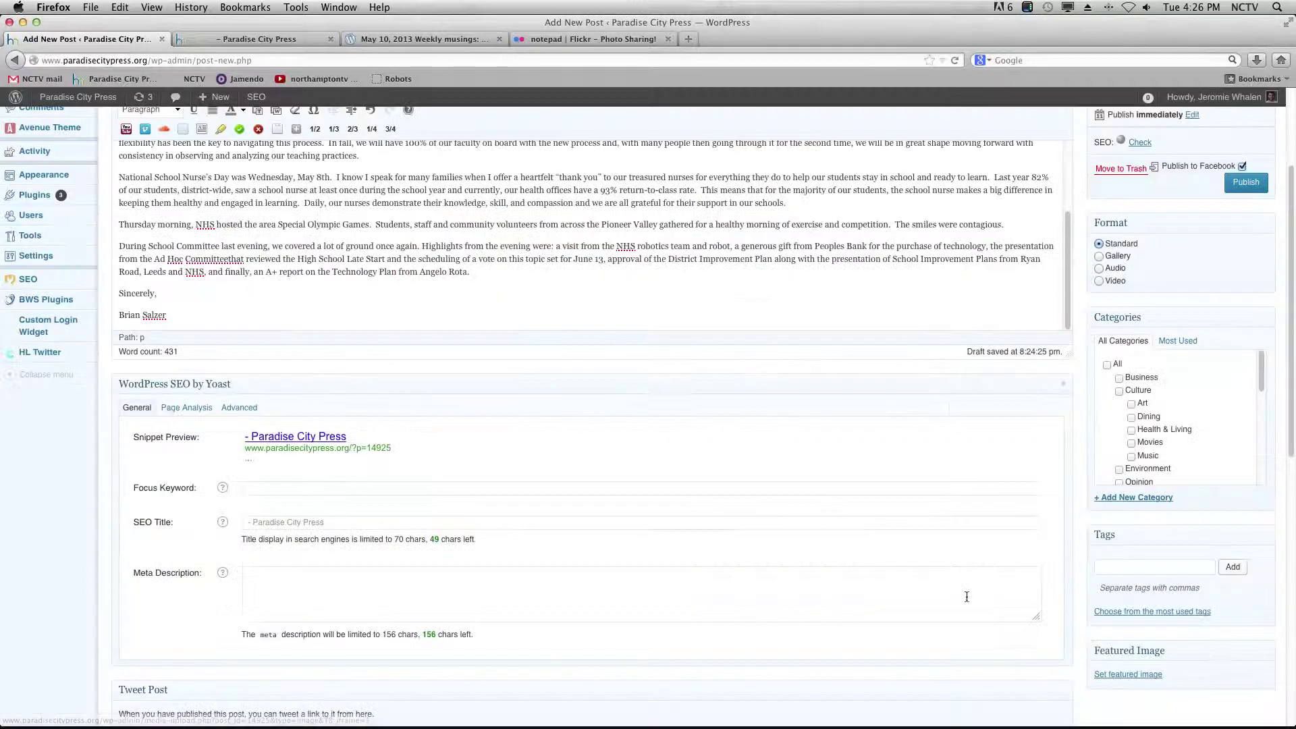
scroll(1094, 644, down, 5)
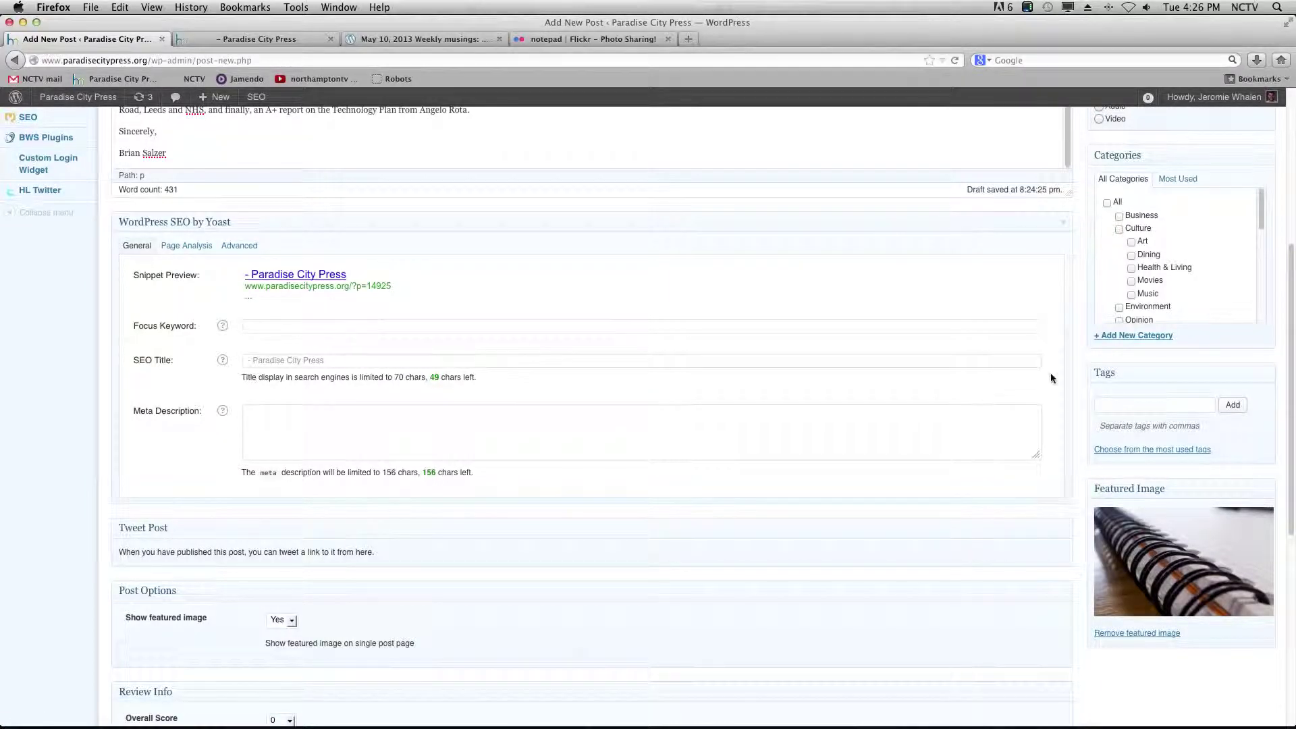
scroll(1050, 372, up, 6)
scroll(1058, 388, up, 3)
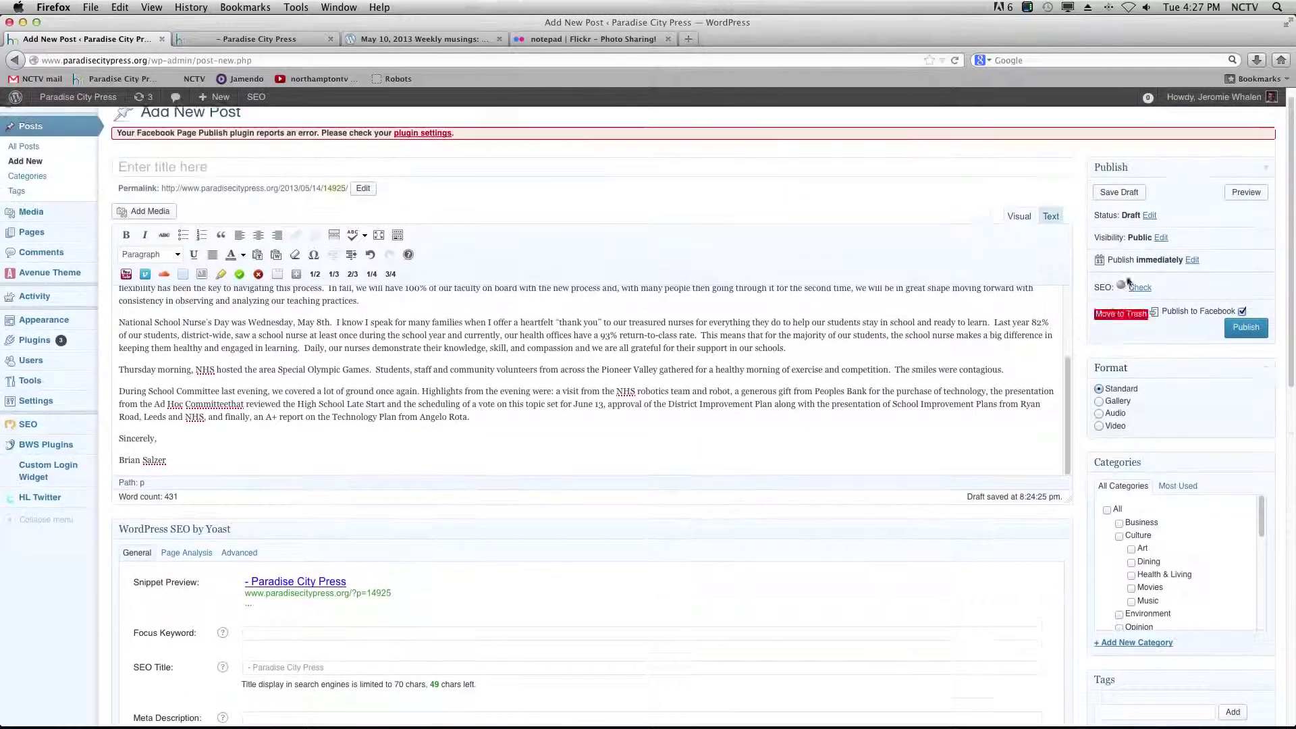
click(1240, 210)
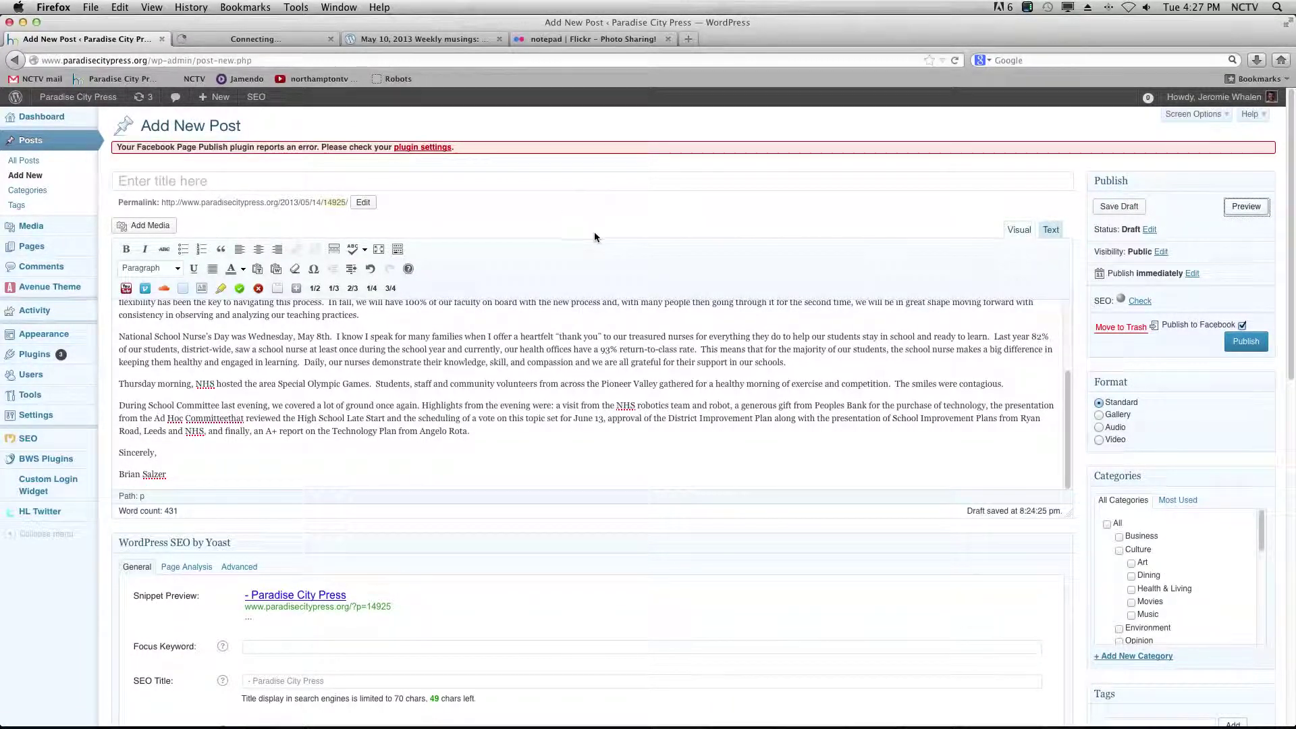
click(285, 41)
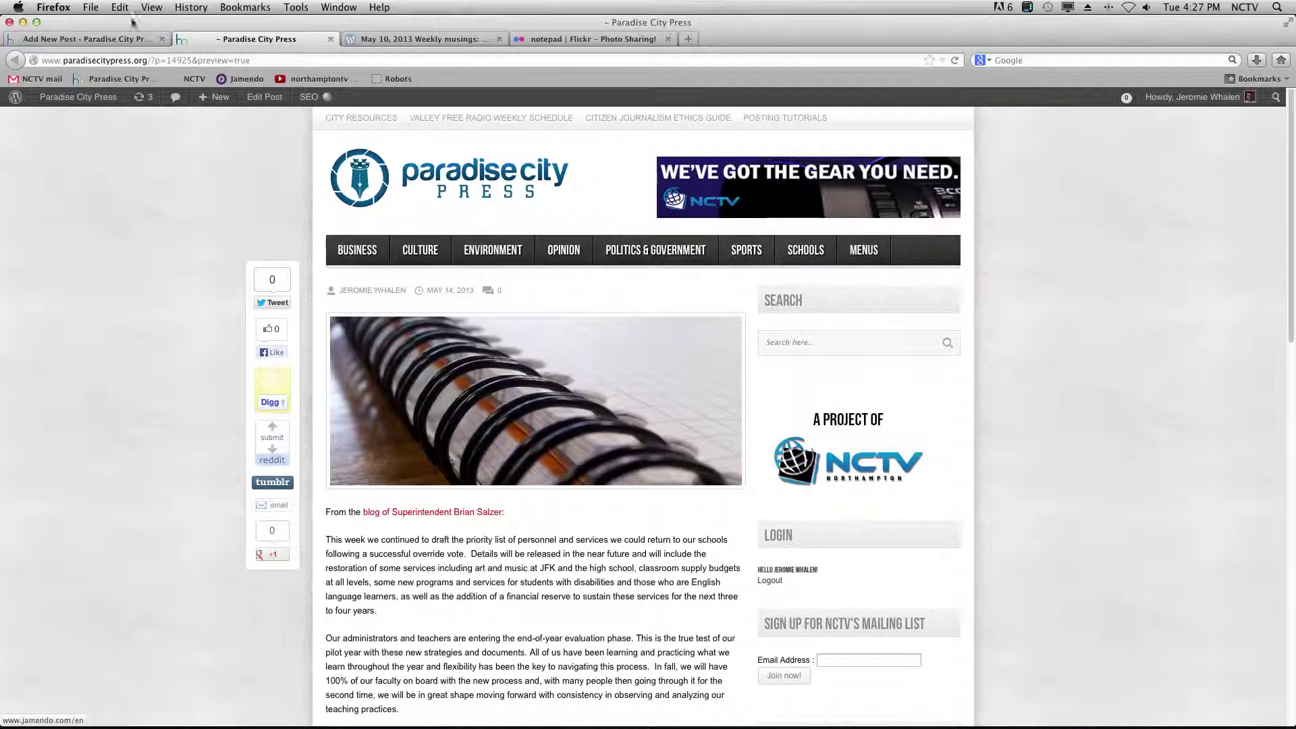
click(116, 40)
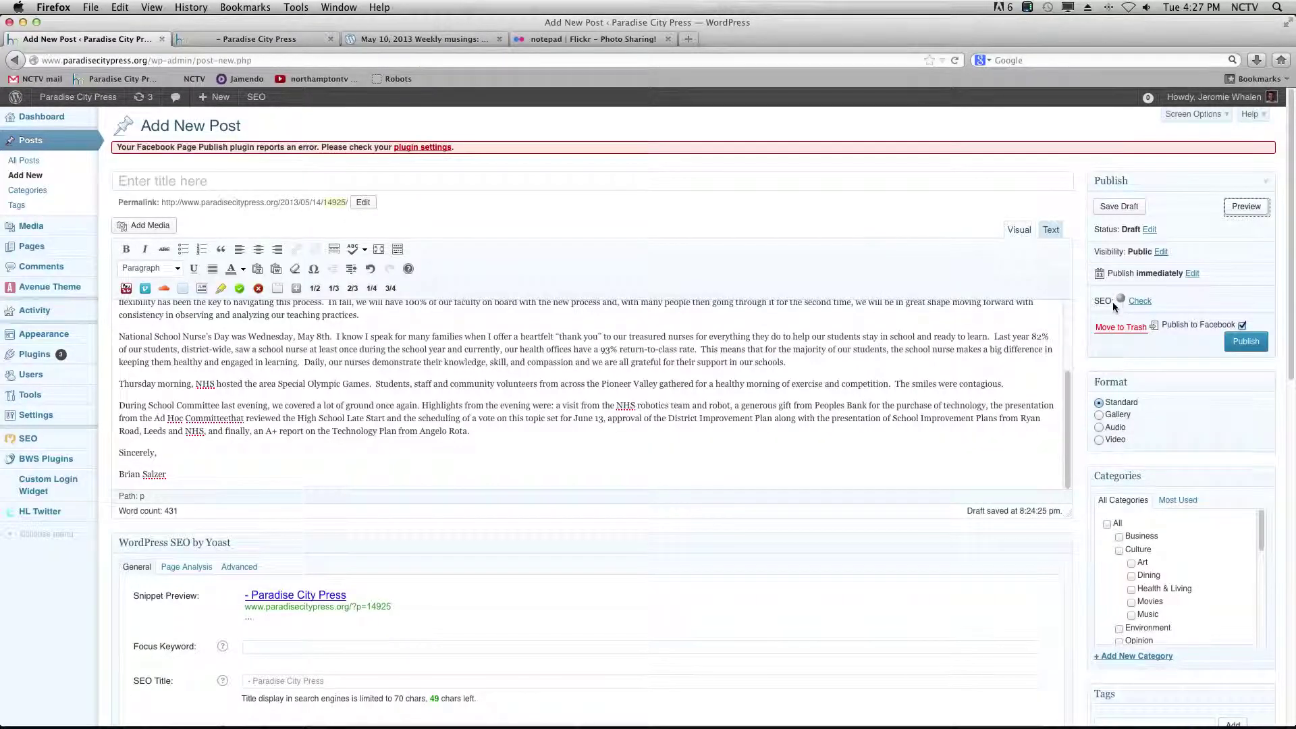
- Add 'Photo courtesy [photographer] via Flickr. Used under Creative Commons license' below the signature
scroll(816, 423, down, 1)
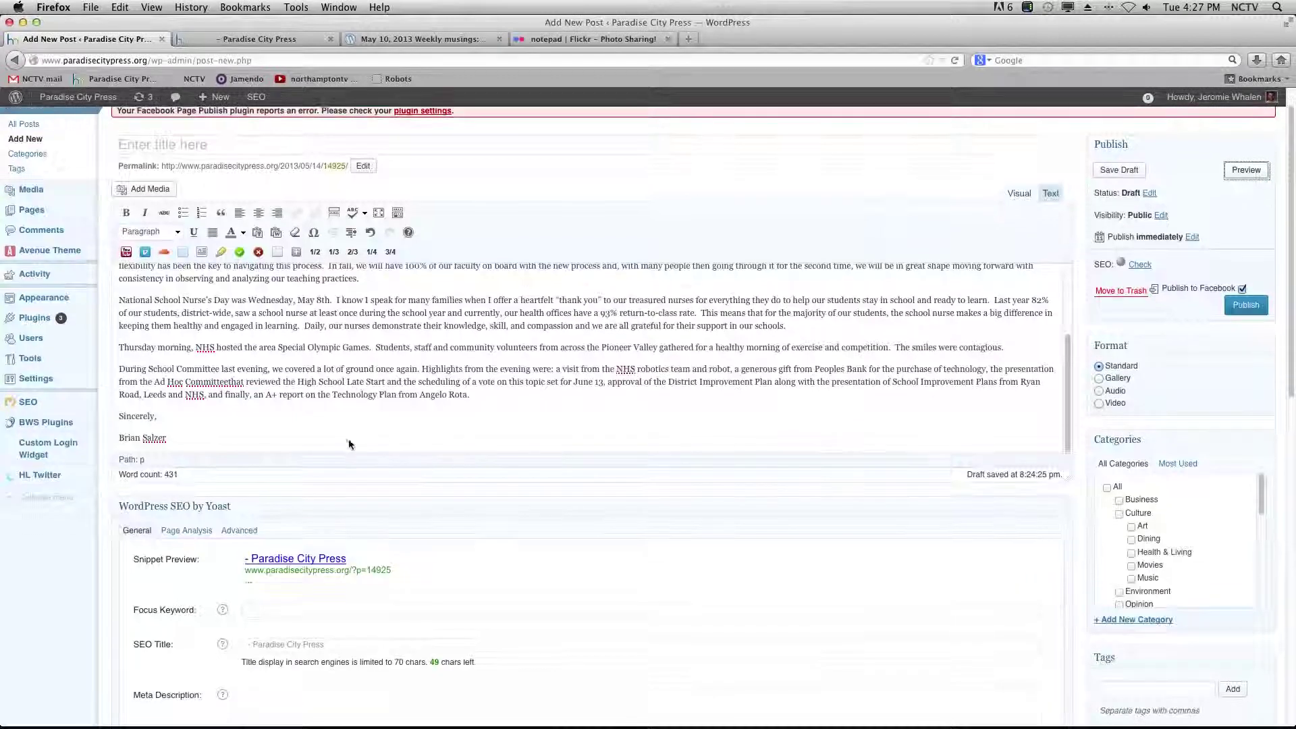
click(349, 444)
key(Return)
key(Return)
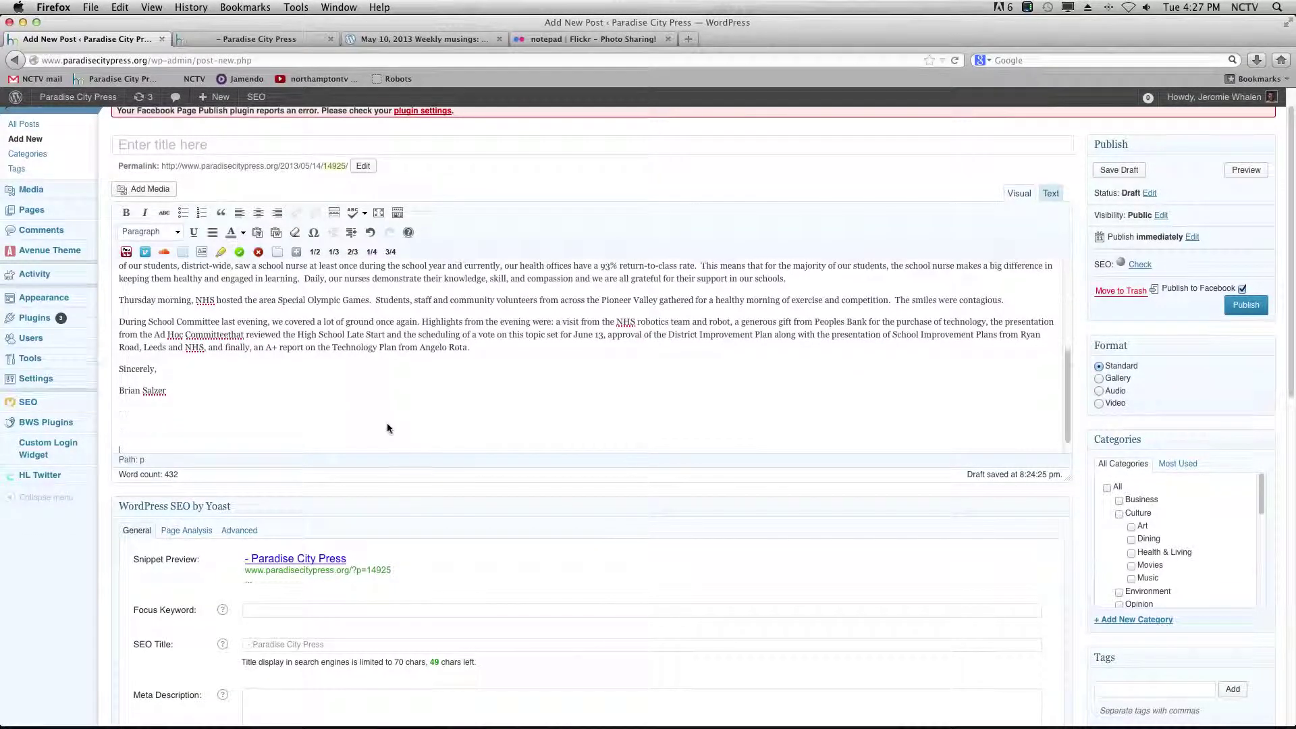
key(BackSpace)
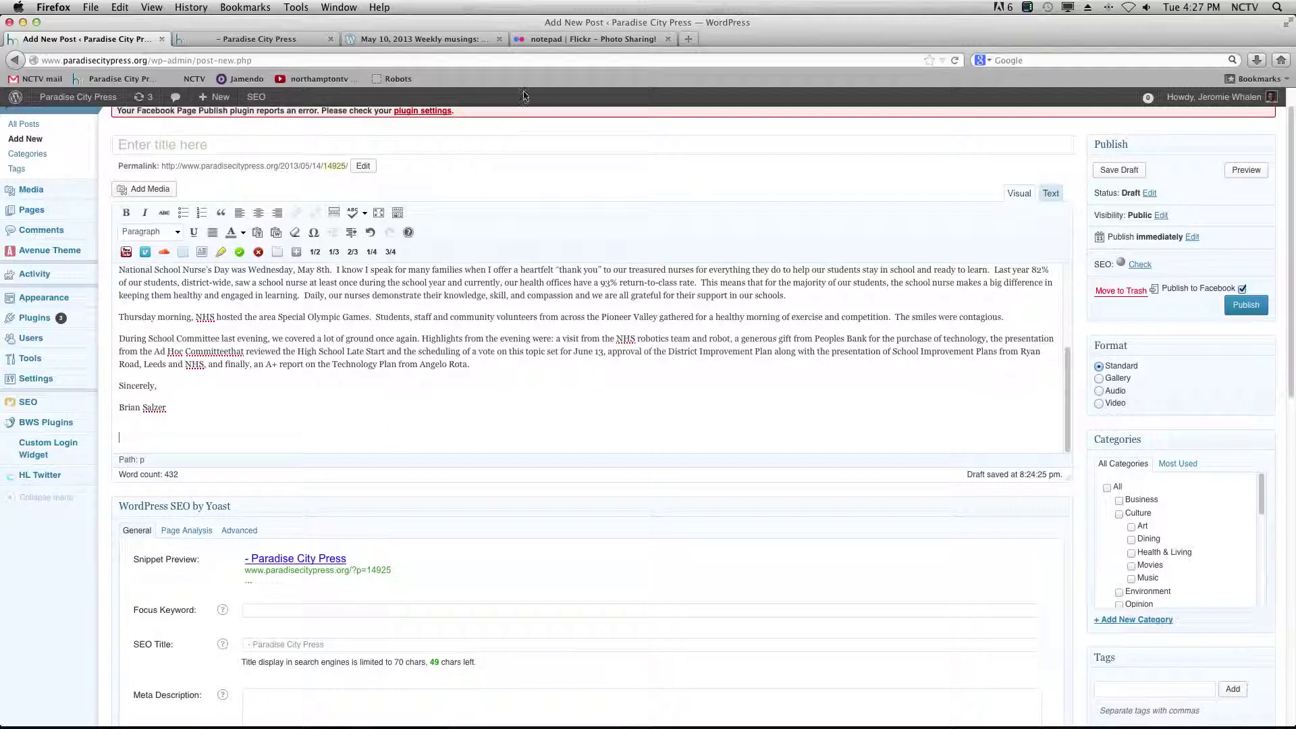
click(546, 42)
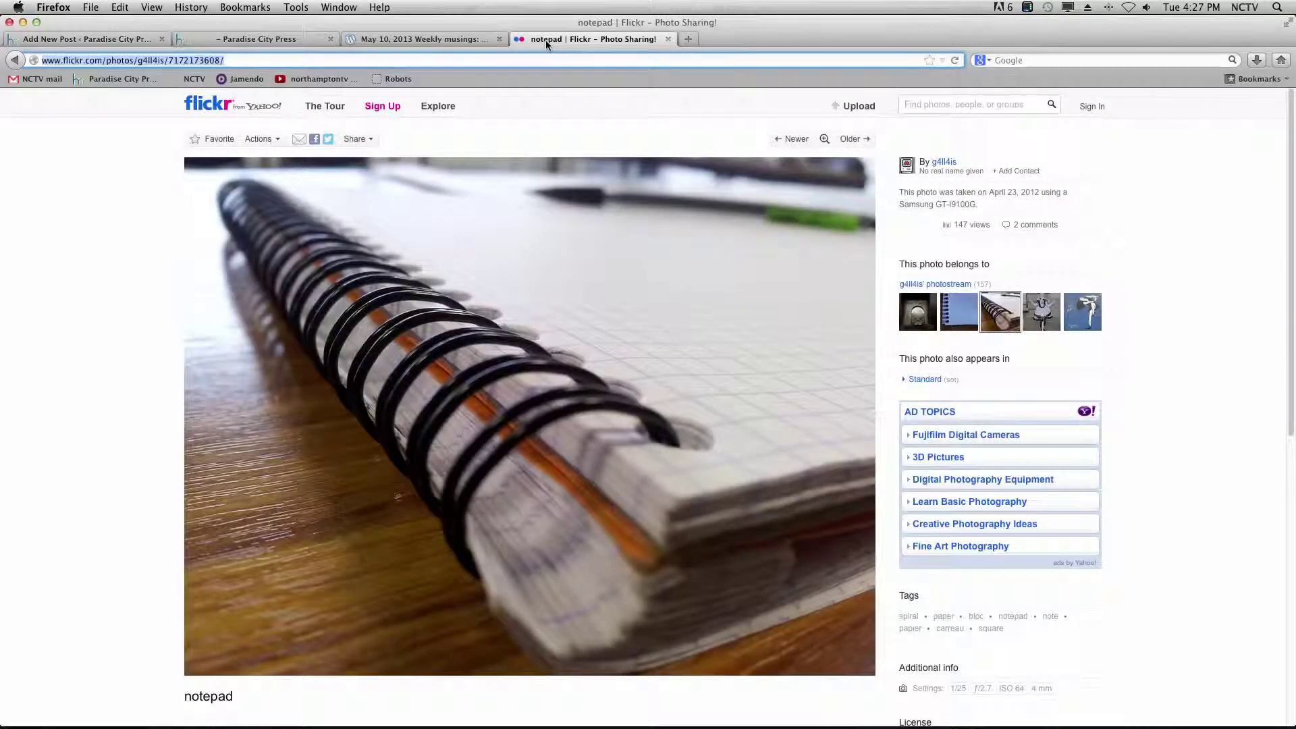
click(67, 40)
key(Return)
text(Ph)
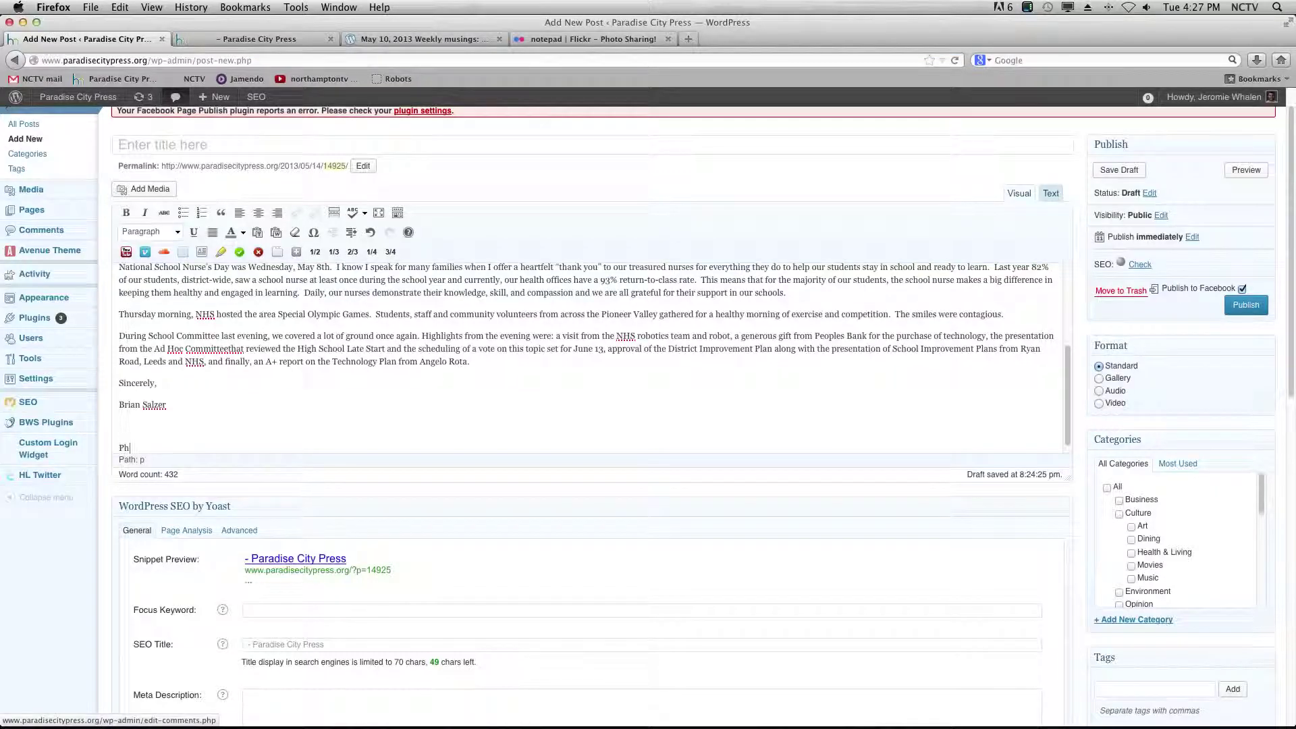
text(oto courtes)
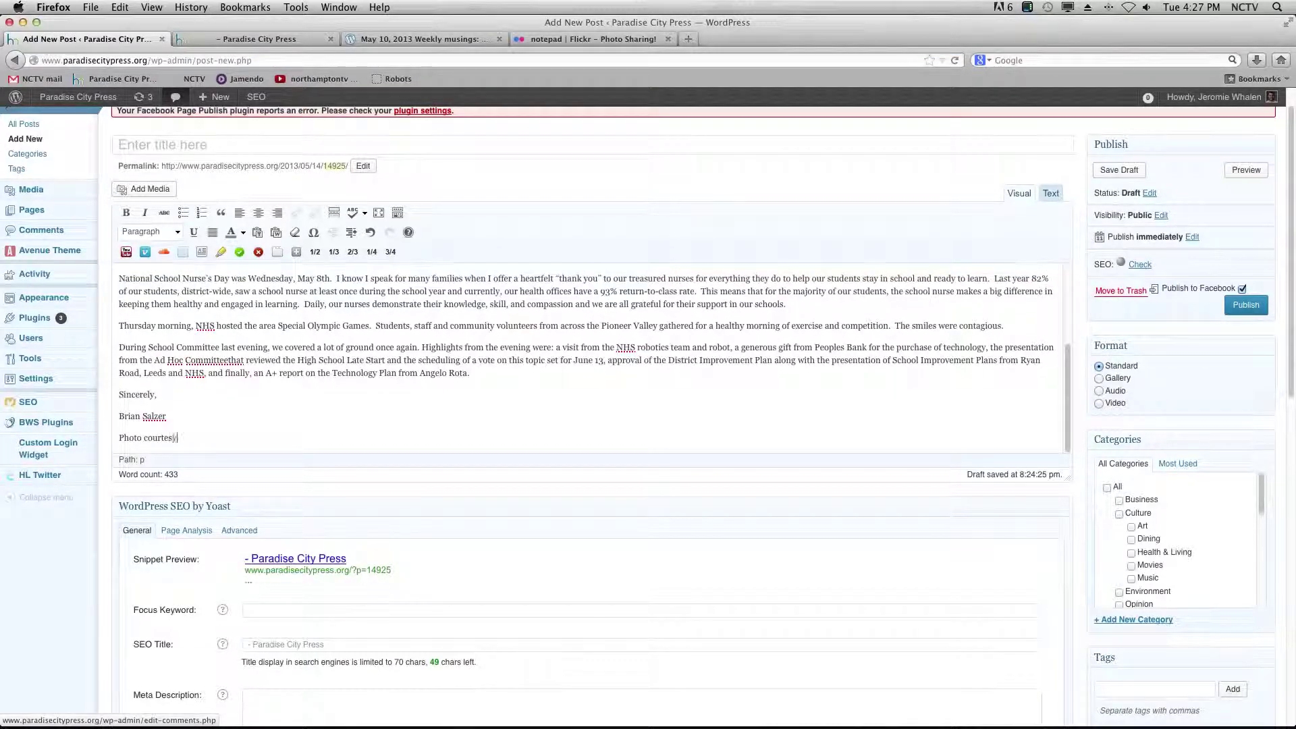
text(y)
text(G4ll4is via Flickr.)
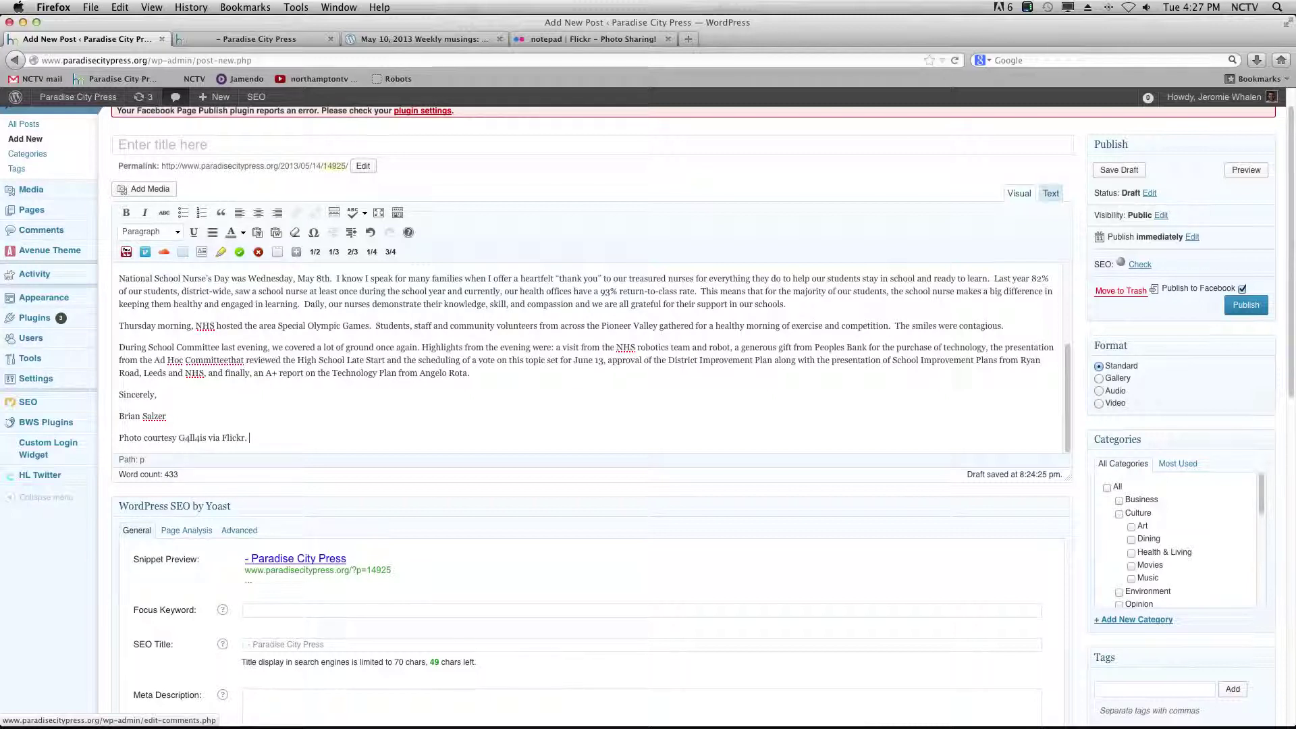
text( Used under Creative Commons license.)
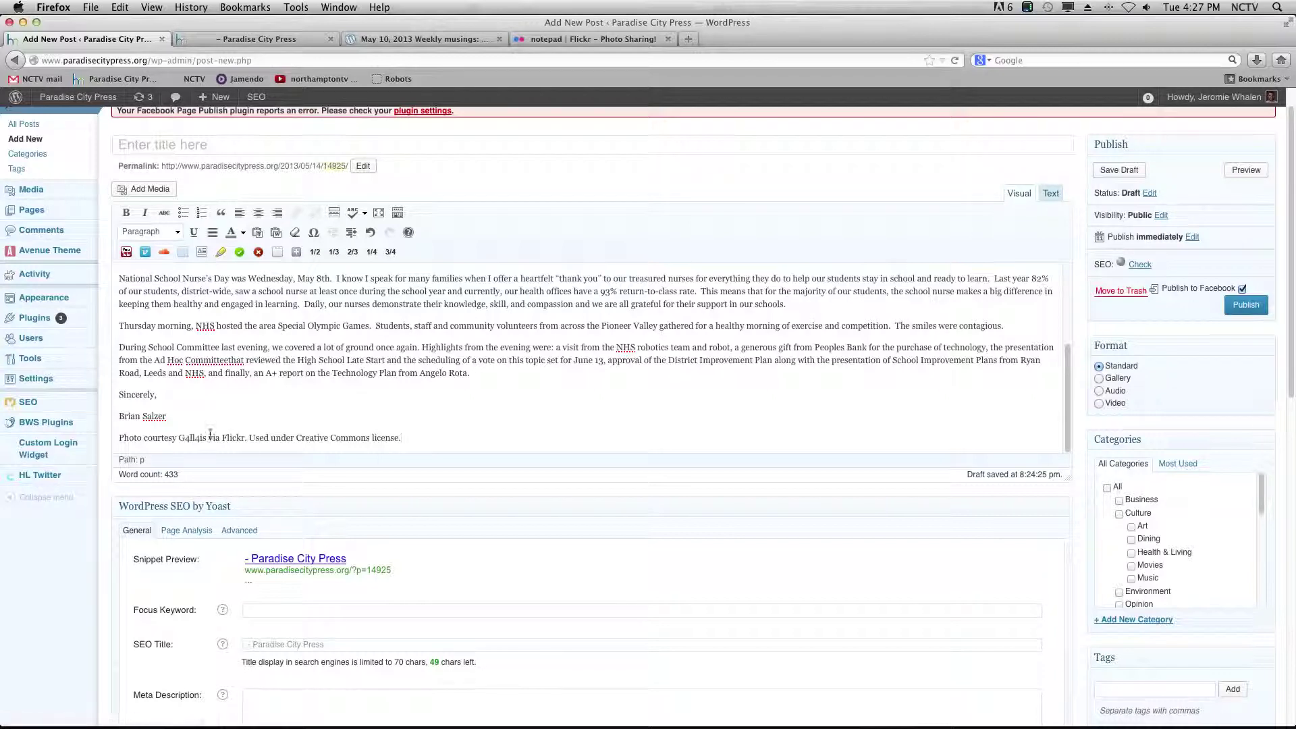
- Link the photographer's name in the credit line to the pasted Flickr photo page URL
drag(206, 437, 178, 437)
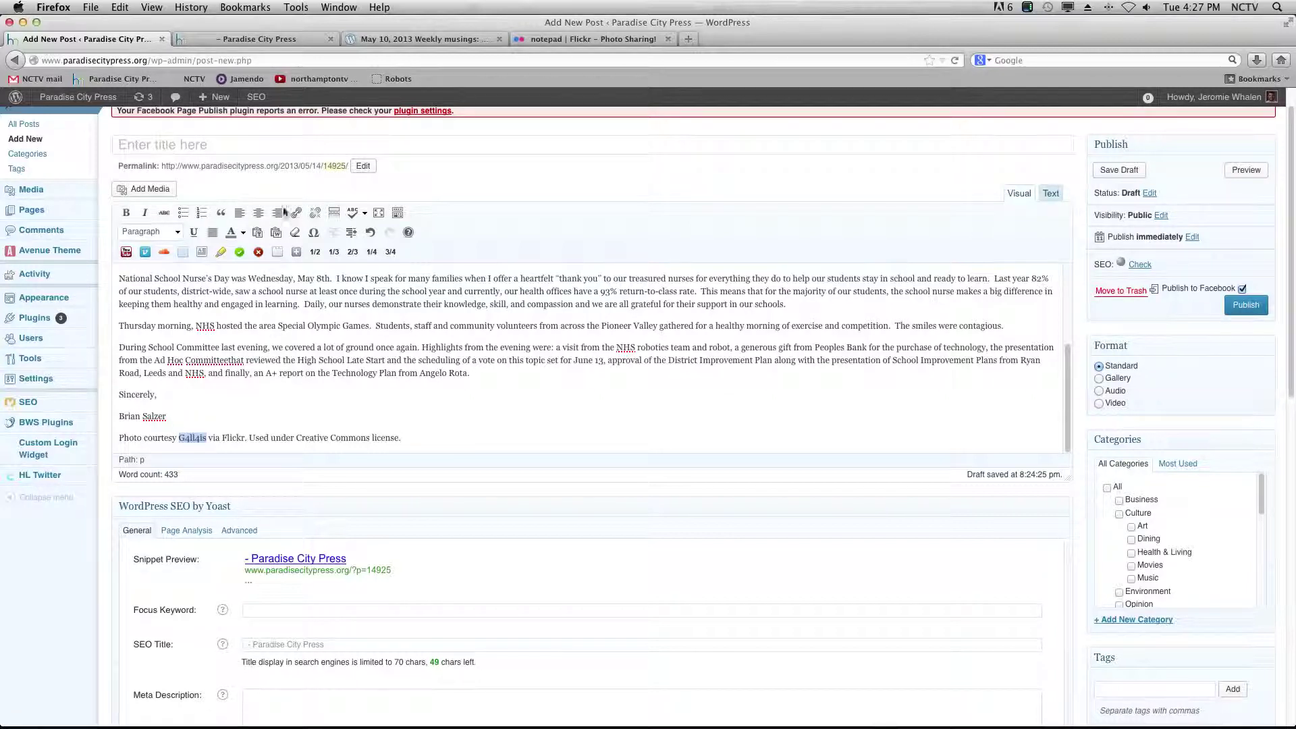
click(296, 213)
key(super+v)
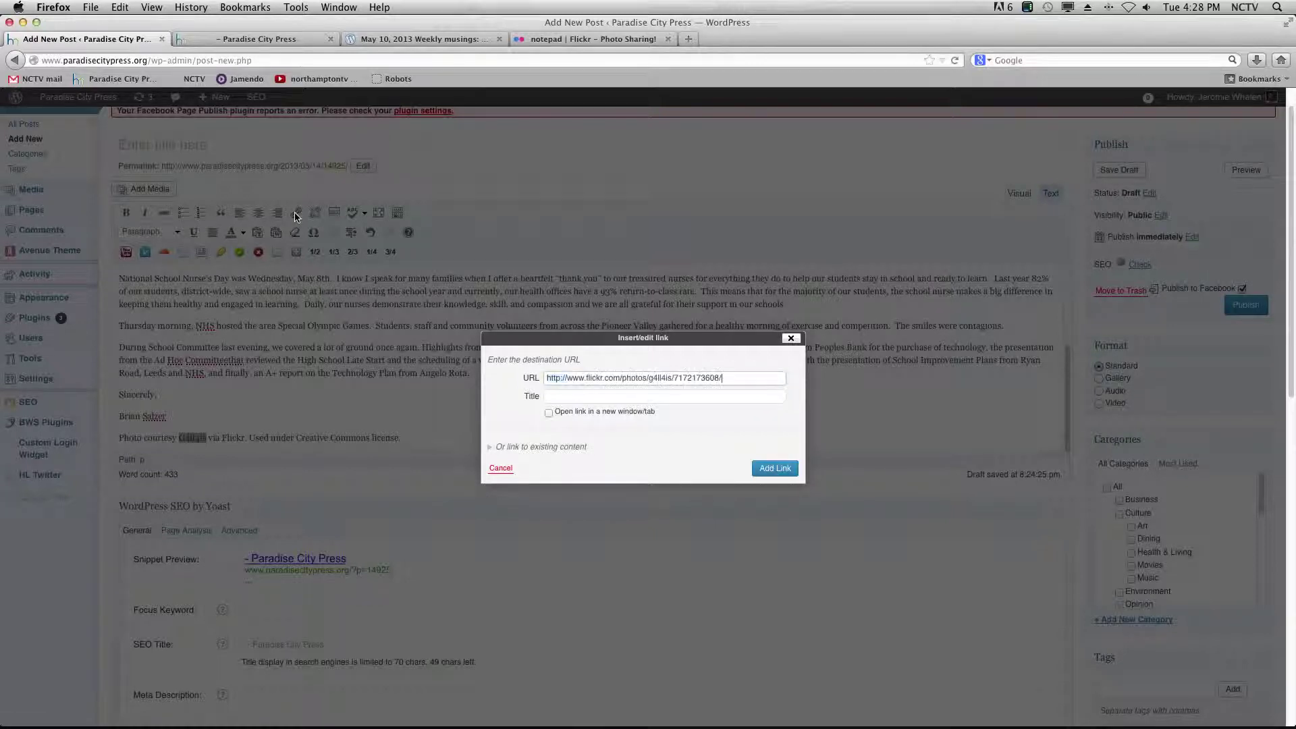
click(772, 470)
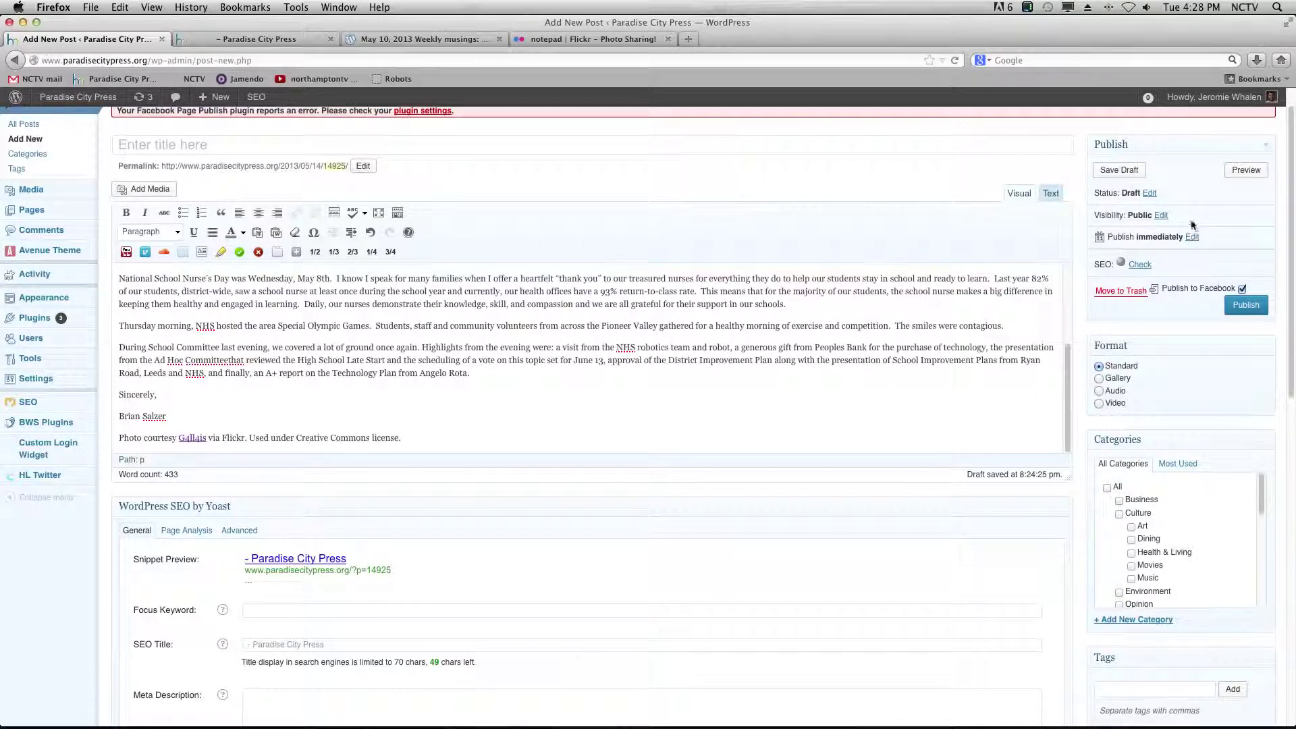
- Check the linked photo credit in the post preview, then return to the editor
click(270, 39)
scroll(495, 391, down, 5)
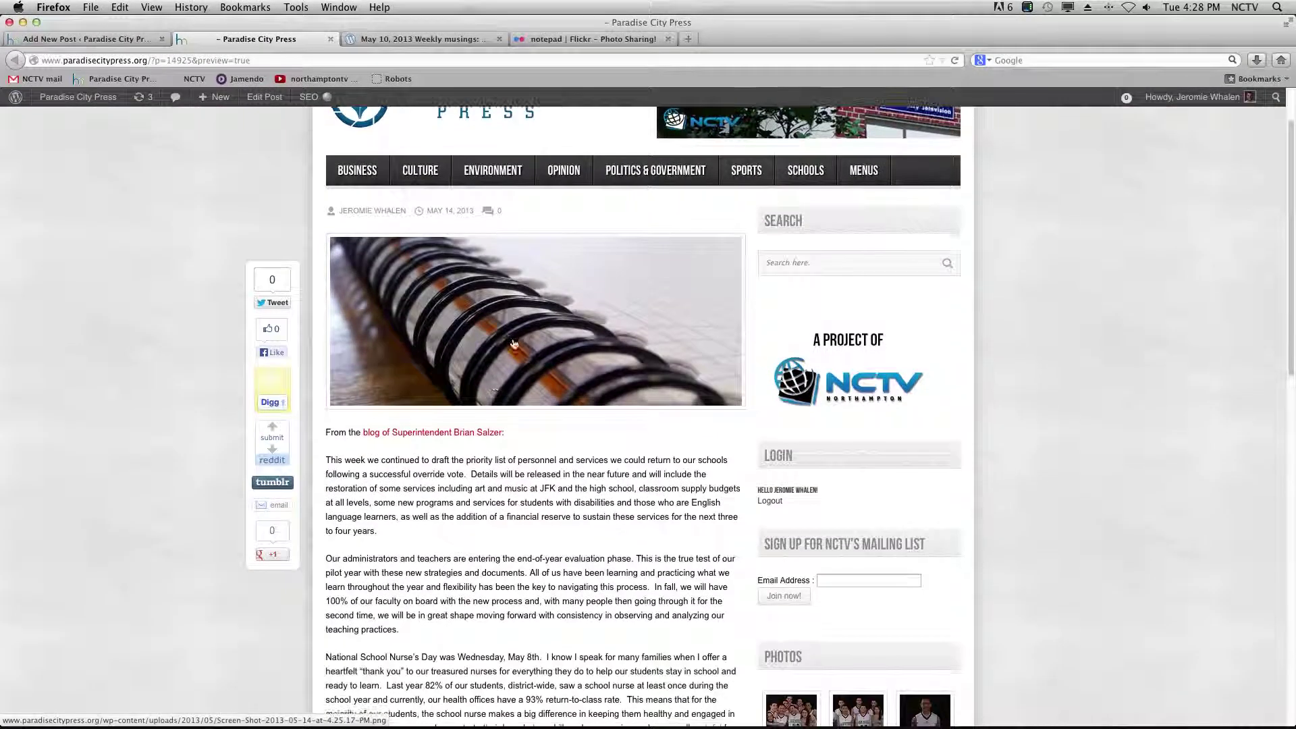
scroll(521, 360, down, 2)
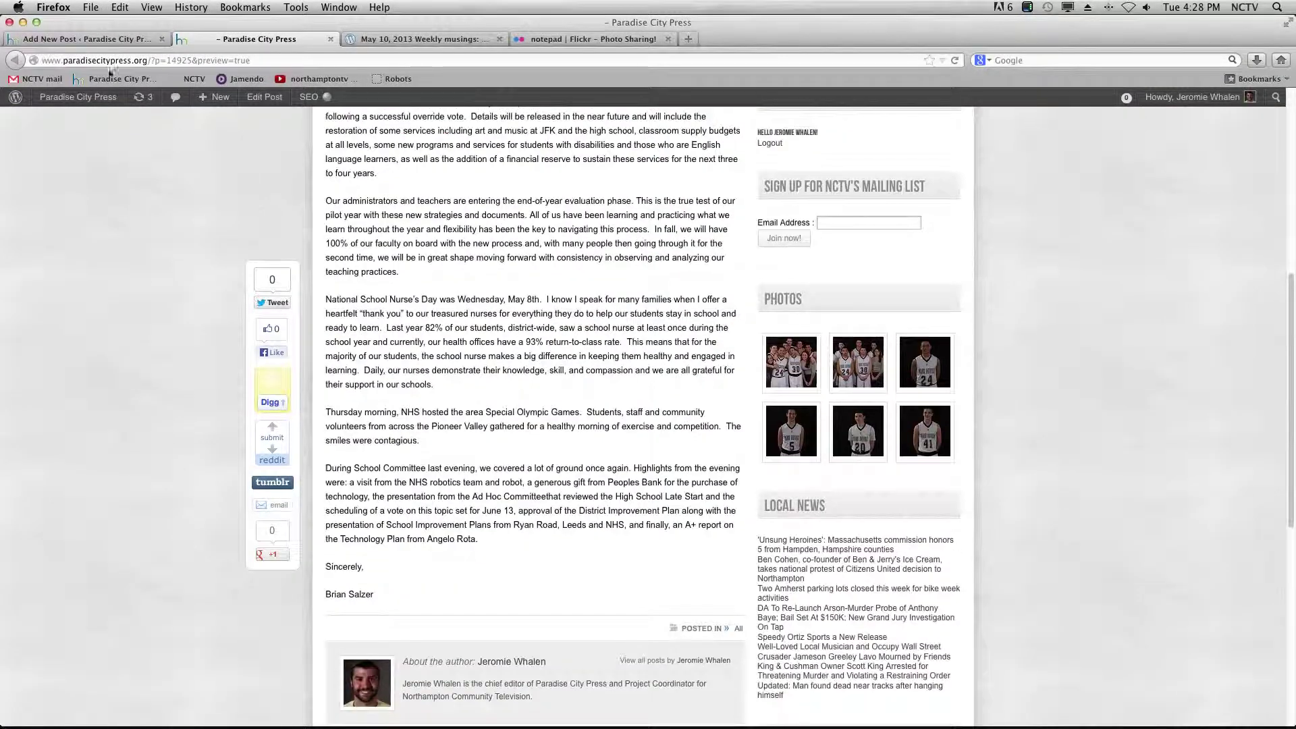
click(101, 40)
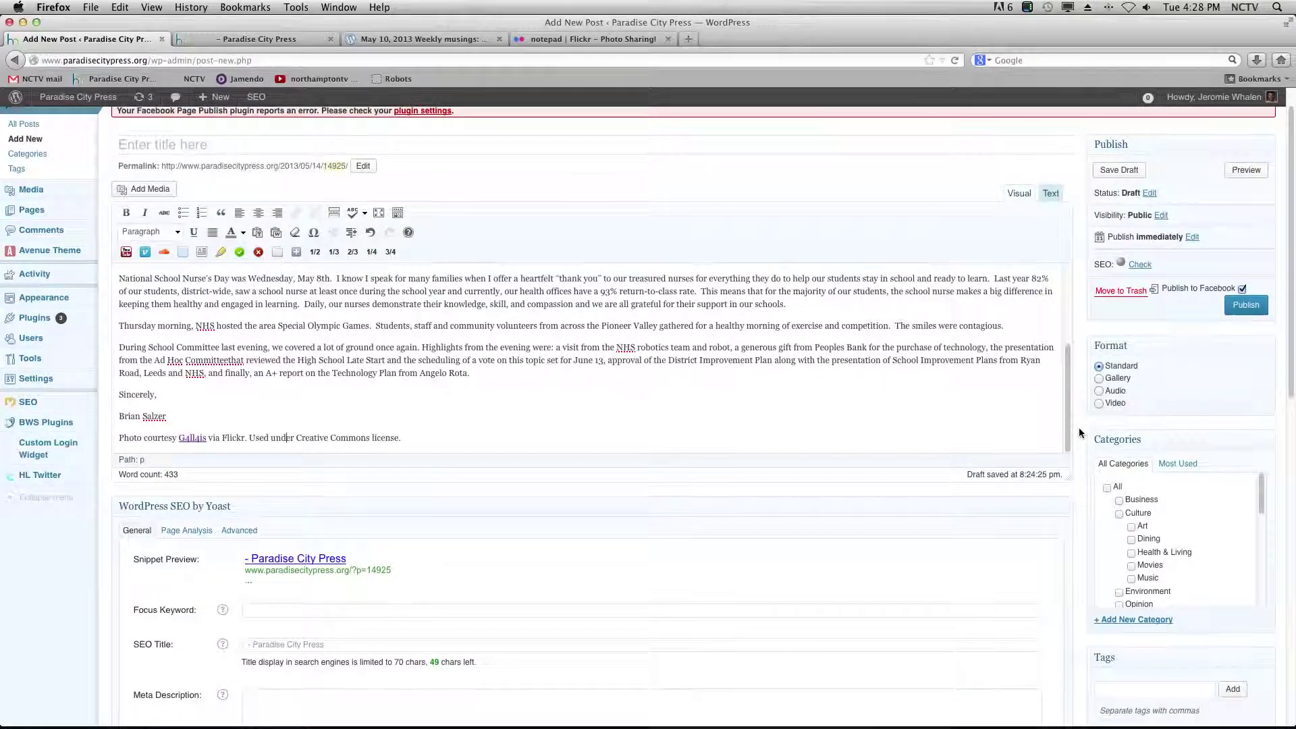
scroll(1080, 435, down, 3)
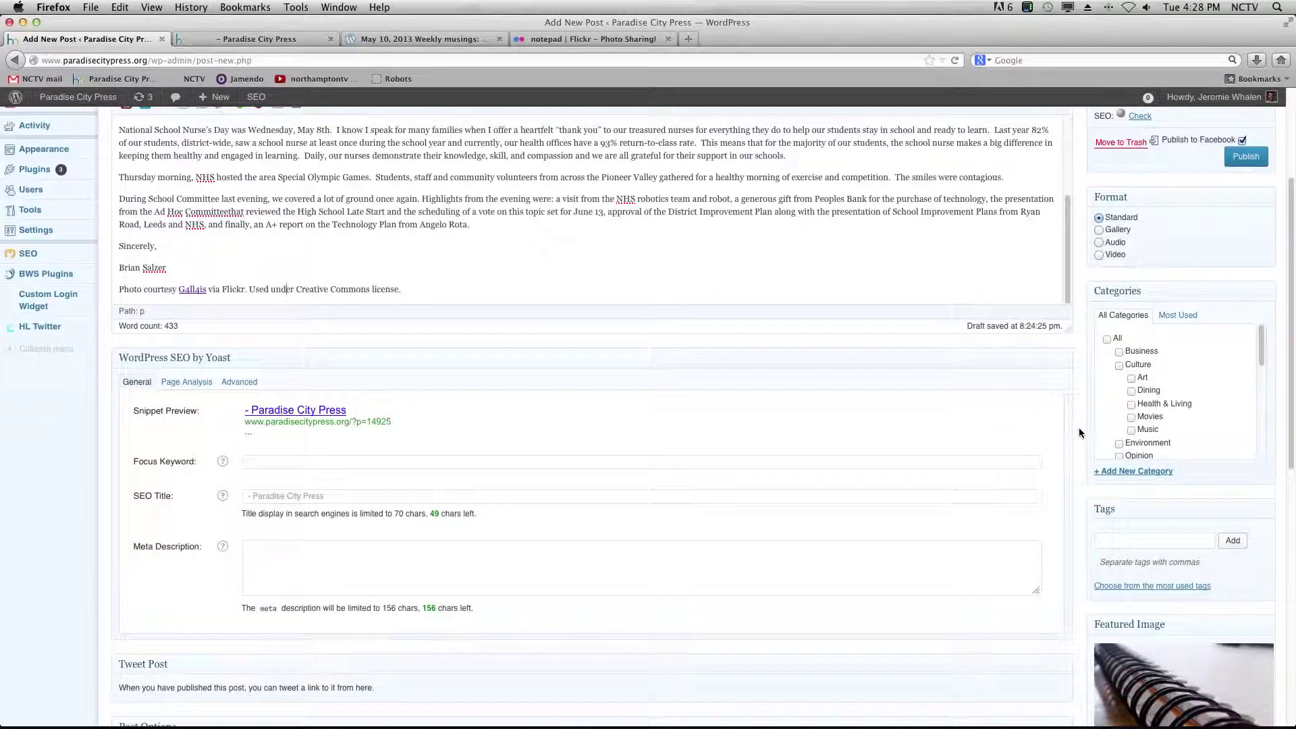
scroll(1076, 425, up, 3)
scroll(1074, 425, up, 1)
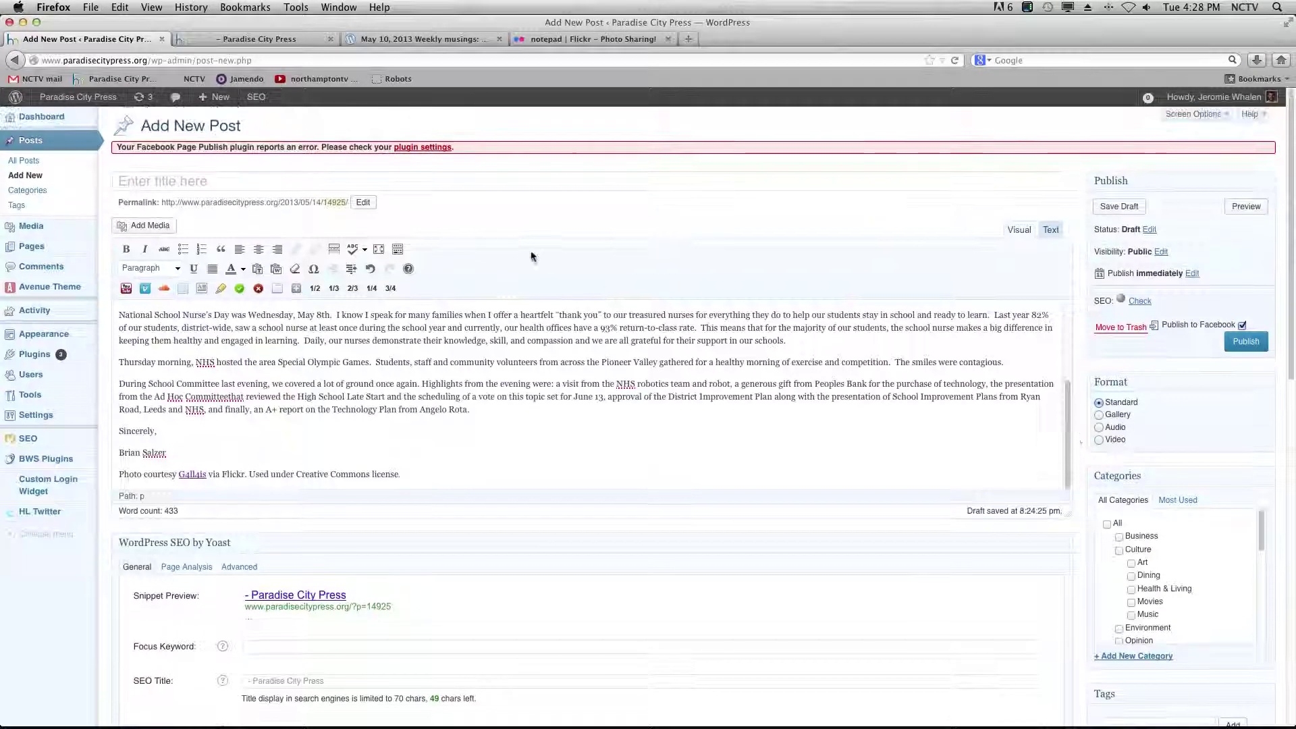
- Enter 'From the Blog of the Superintendent 5/10/2013' as the post title to update the snippet preview
click(480, 185)
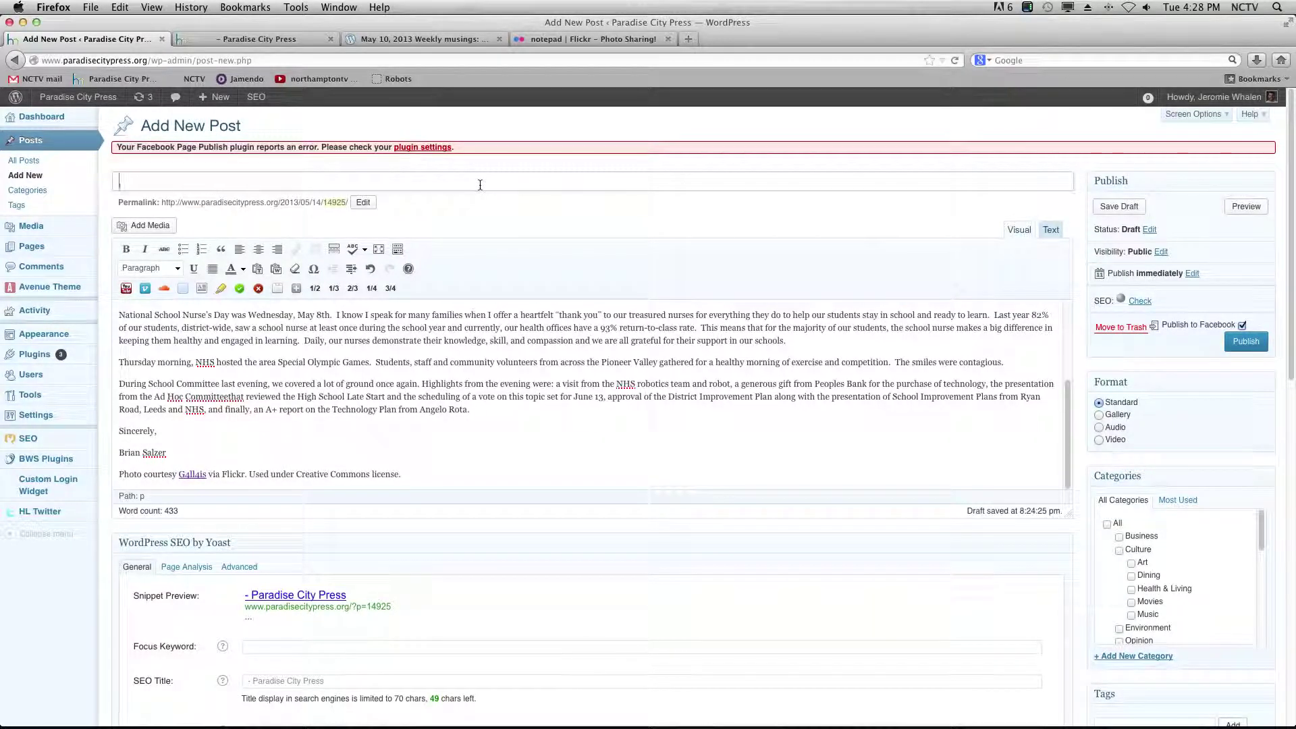
text(From the Blog of the S)
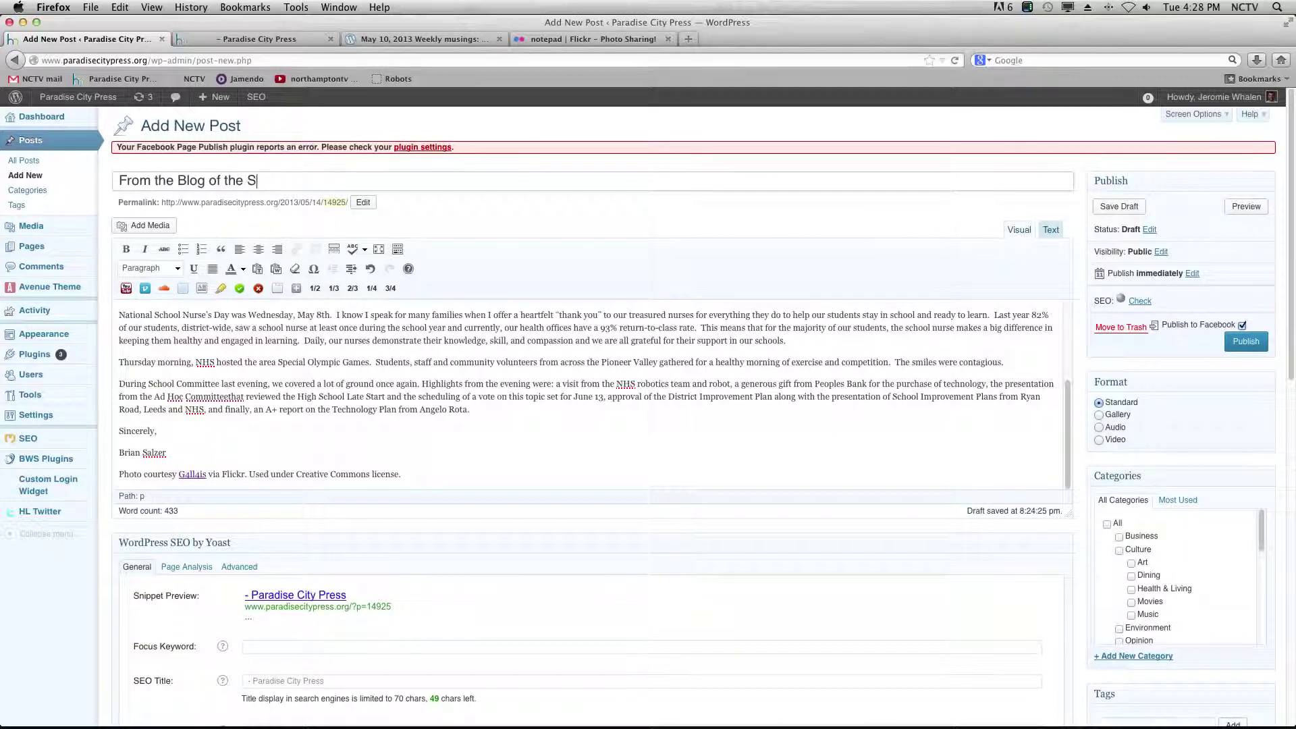
text(uperintendent)
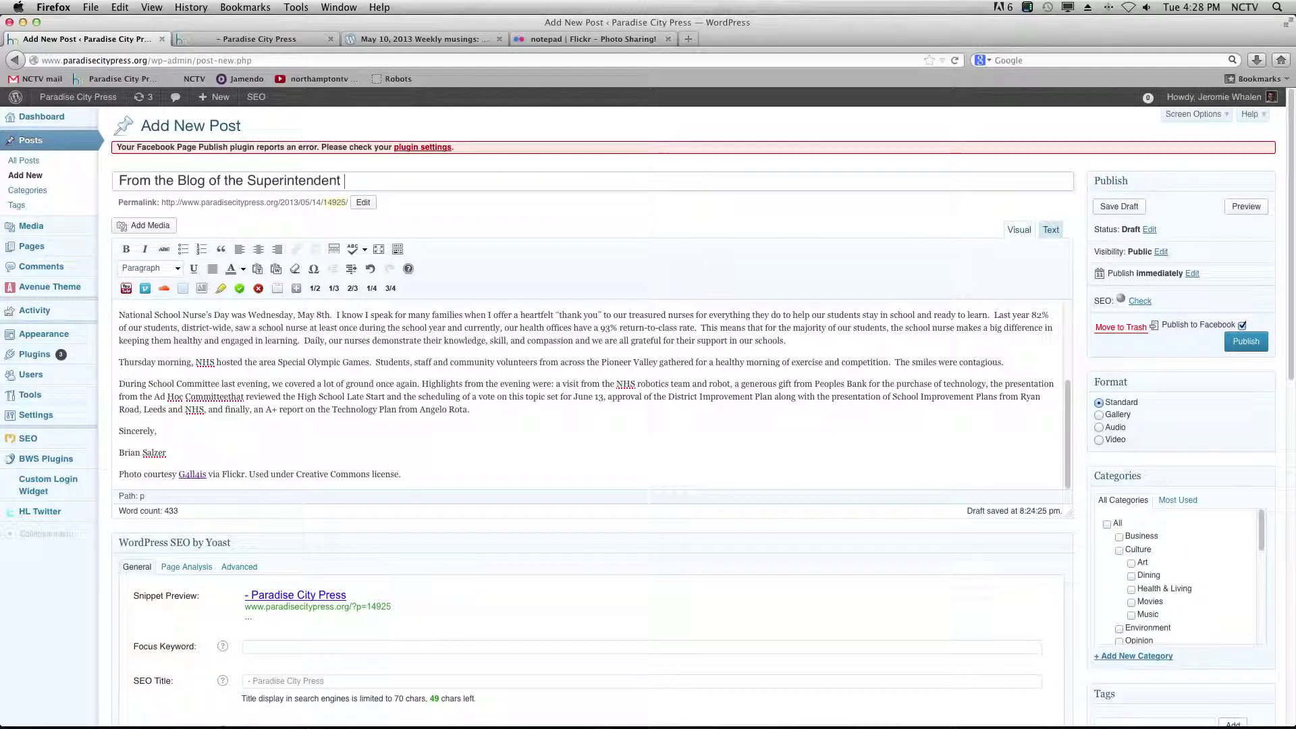
text( 5/10/2013)
click(1077, 451)
scroll(550, 626, down, 2)
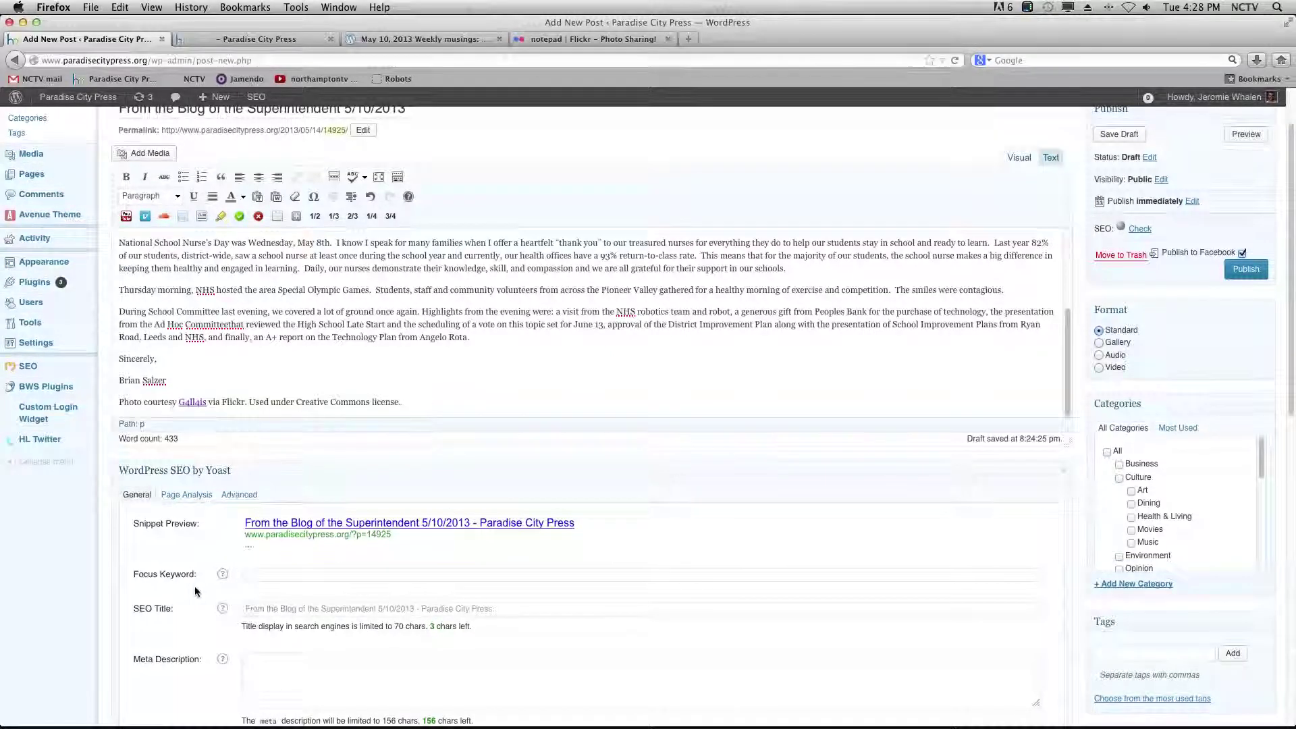
scroll(194, 585, down, 3)
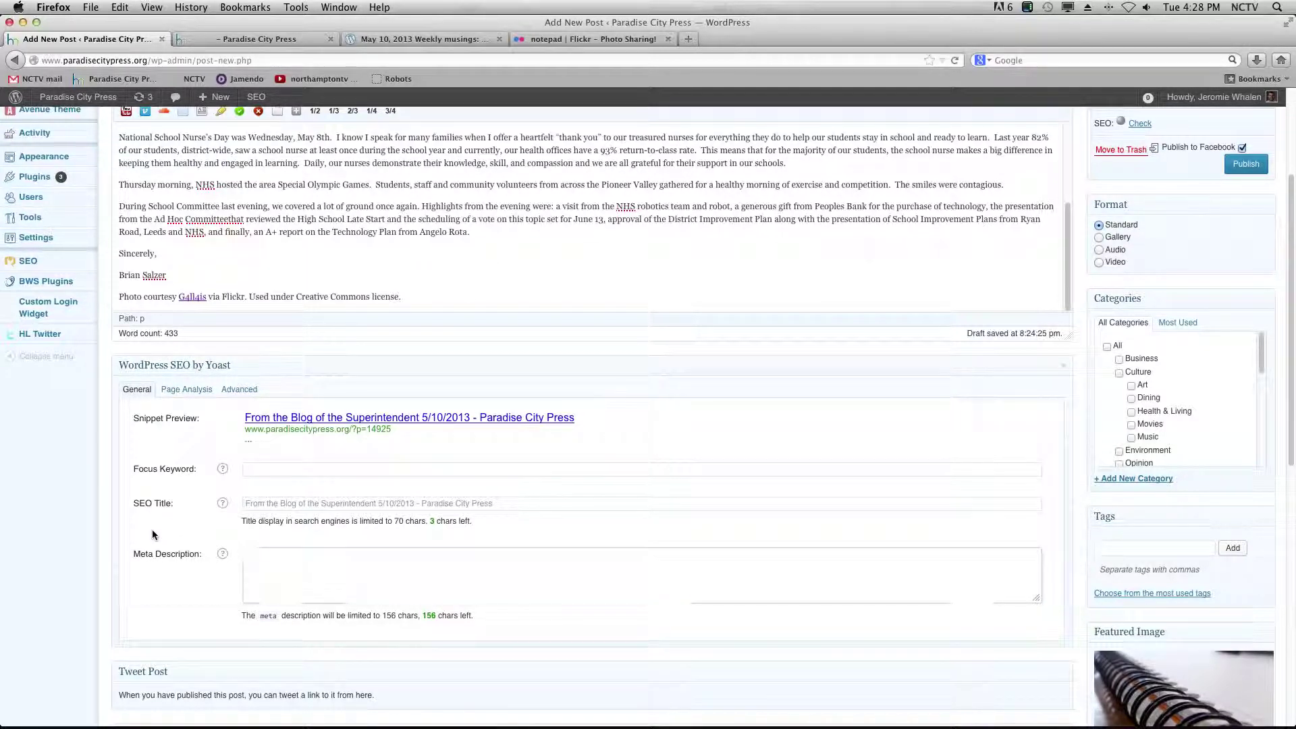
- Enter 'Northampton superintendent blog' as the Yoast focus keyword, picking the matching suggestion
click(300, 503)
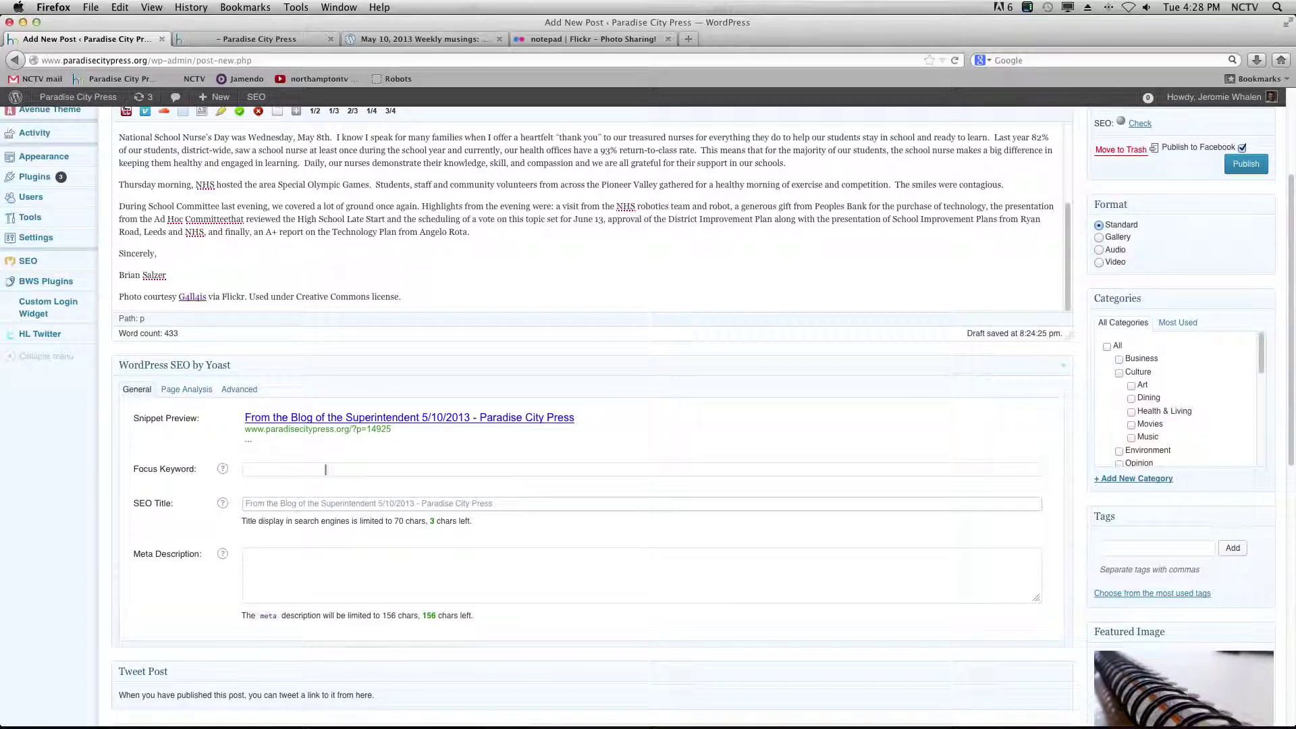
click(283, 468)
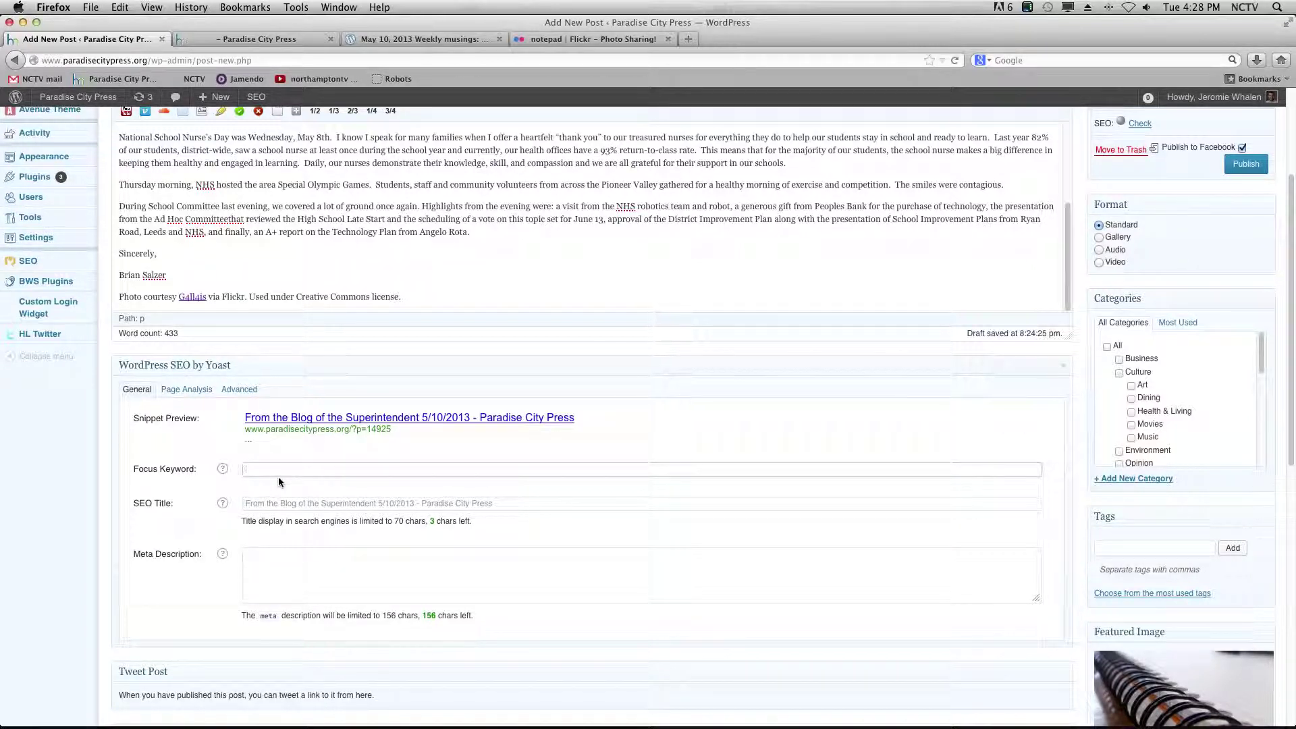
text(Northampton)
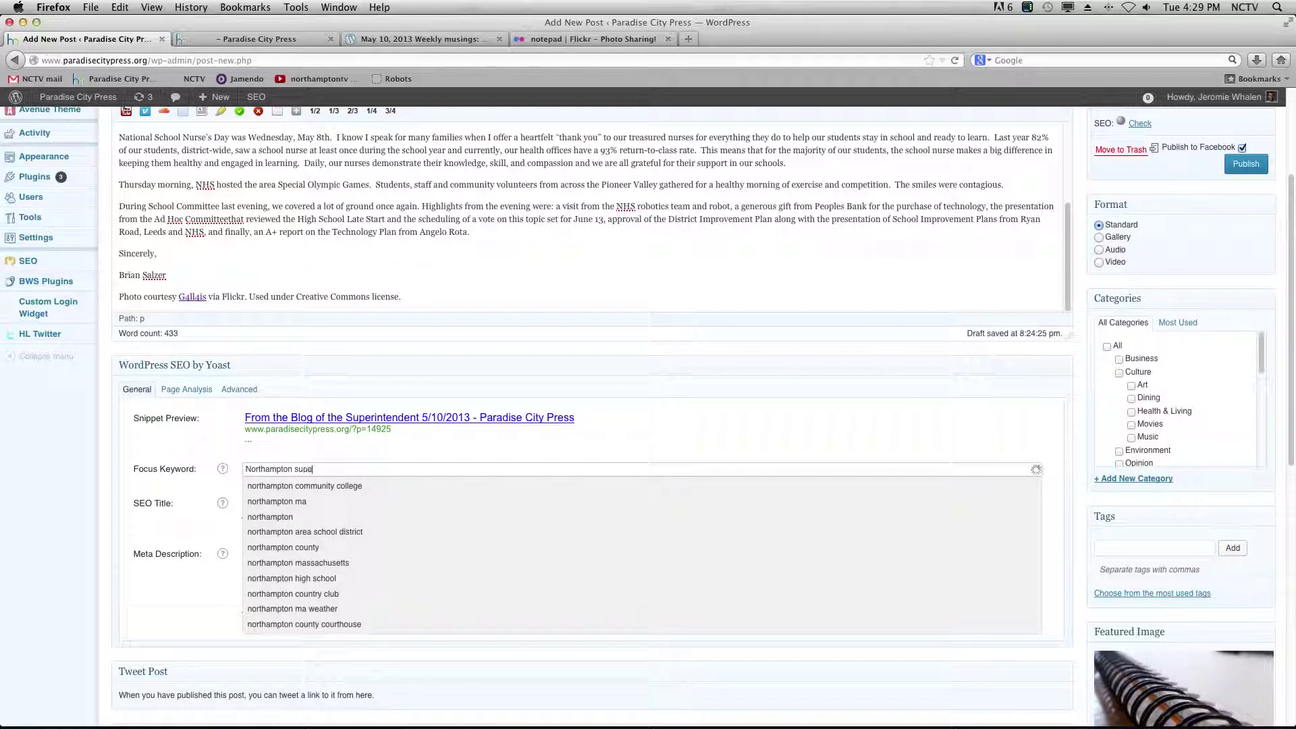
text(superintendent blog)
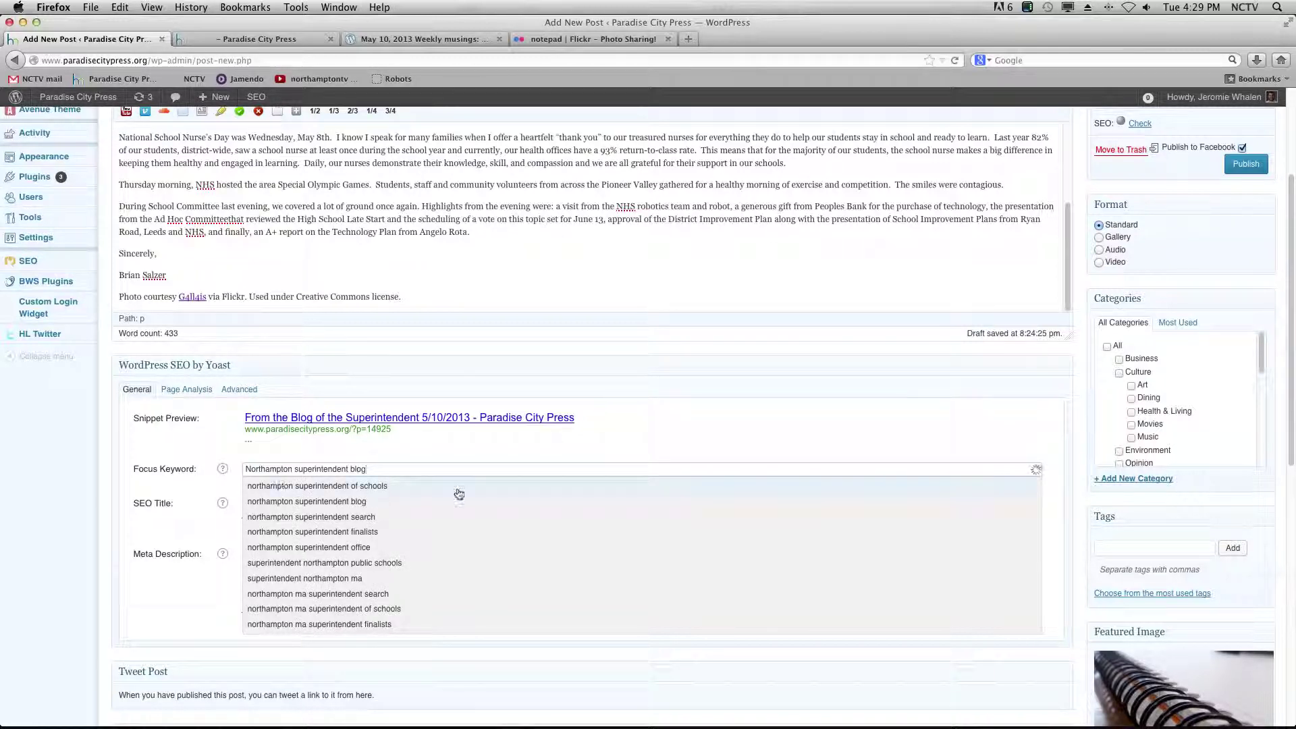
click(188, 534)
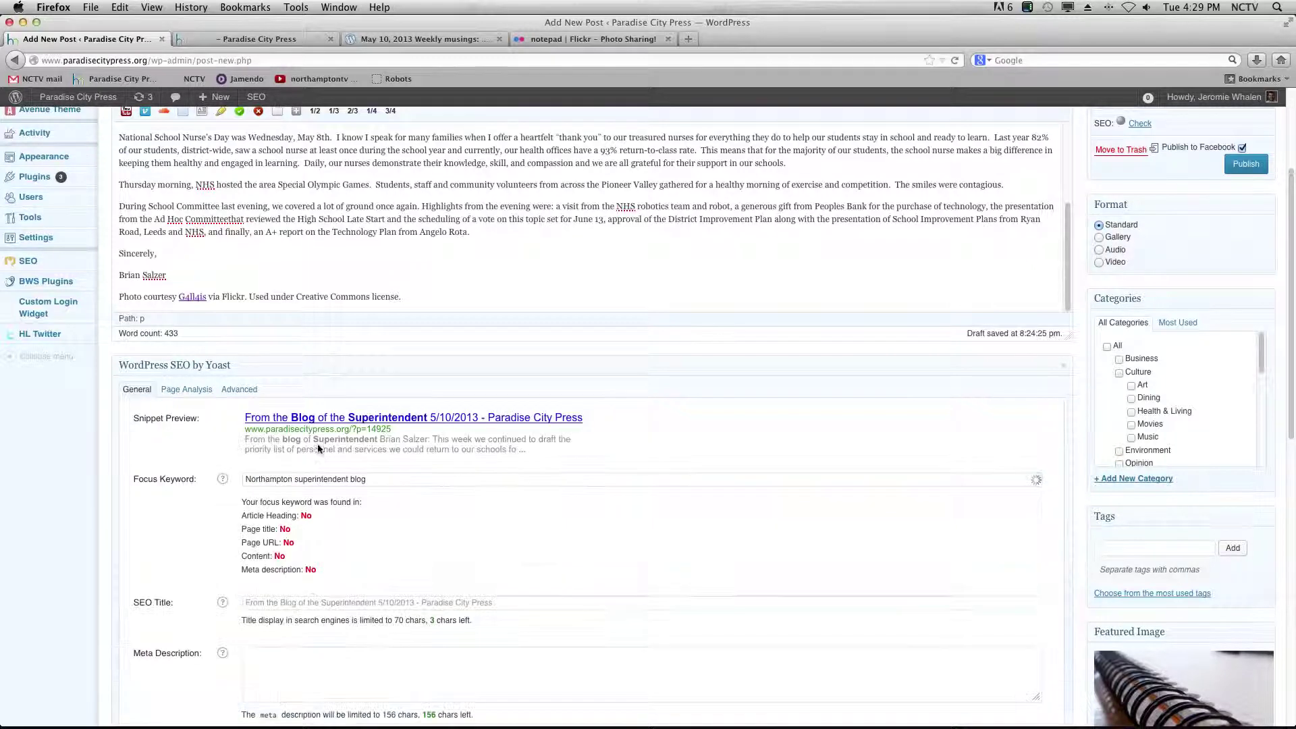
scroll(313, 261, up, 1)
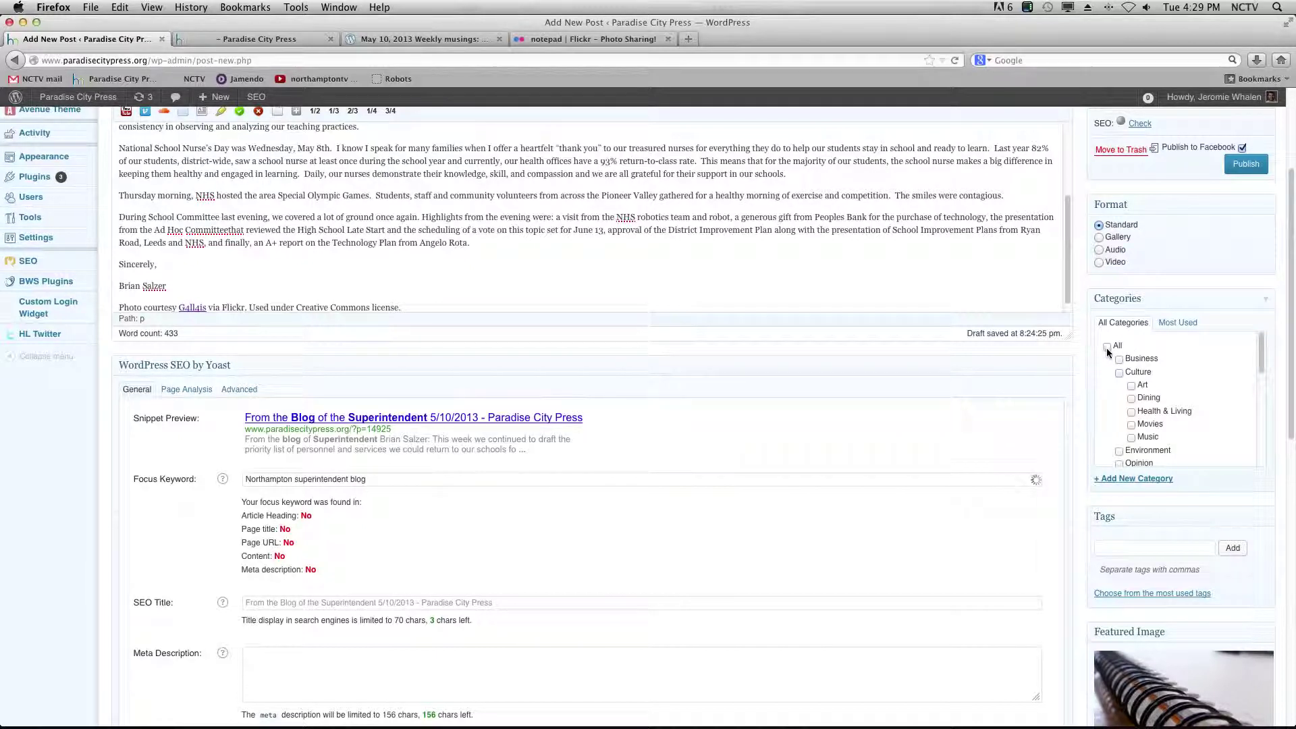
- Tick the School and Northampton High School categories for the post
scroll(1107, 351, down, 6)
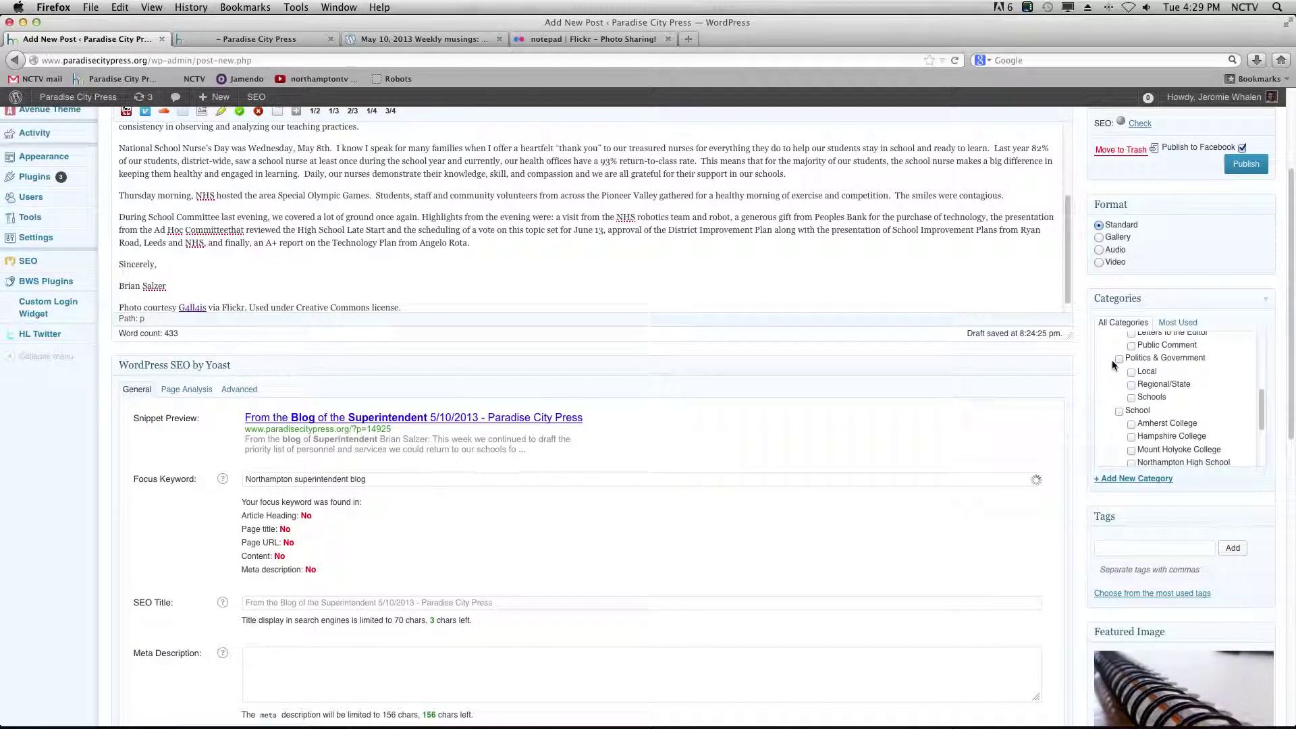
click(1119, 410)
scroll(1121, 413, down, 2)
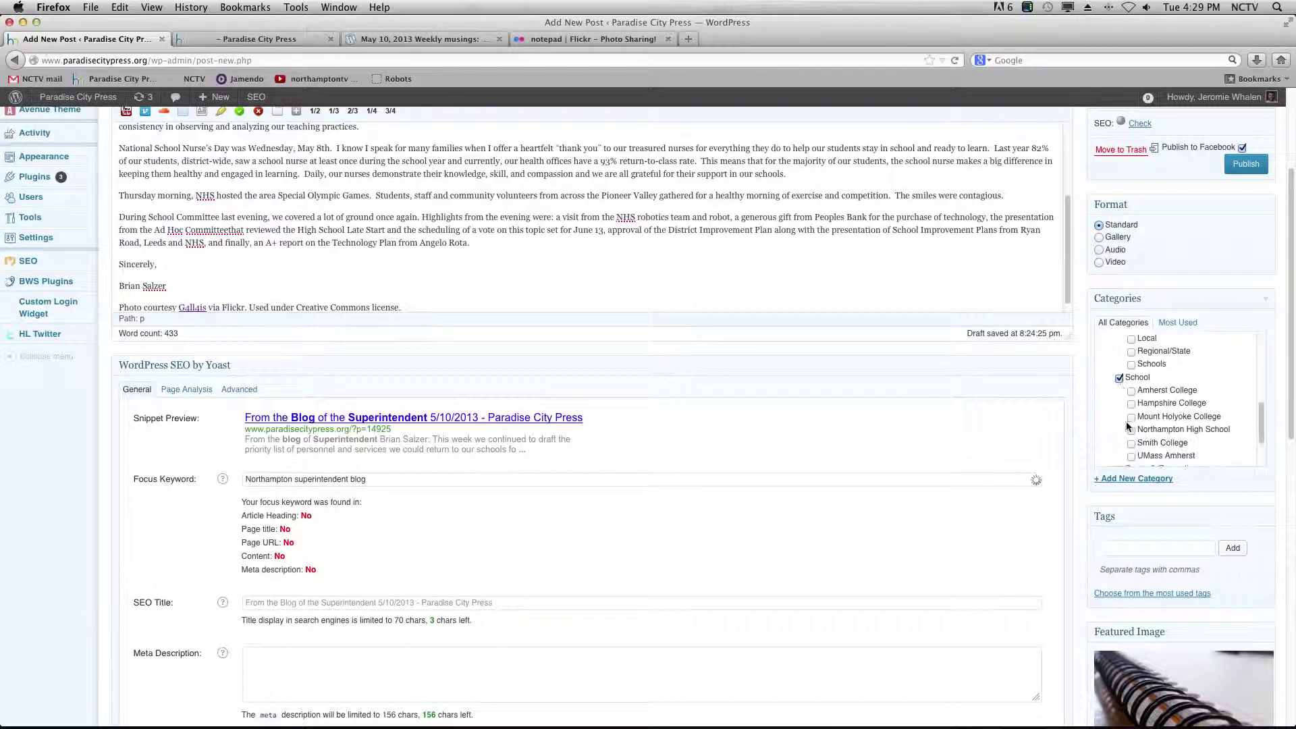
scroll(1131, 434, down, 3)
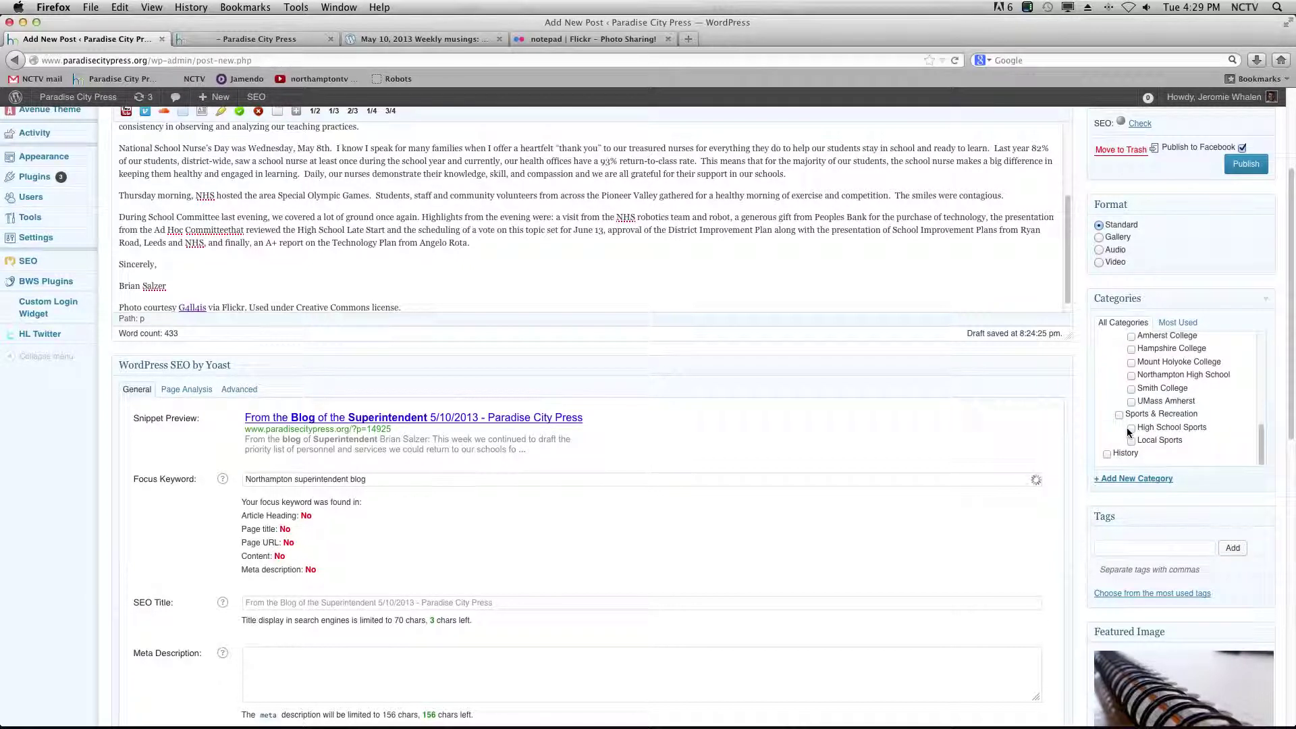
click(1132, 375)
- Add the tags superintendent, blog, may, 2013 and featured to the post
click(1168, 548)
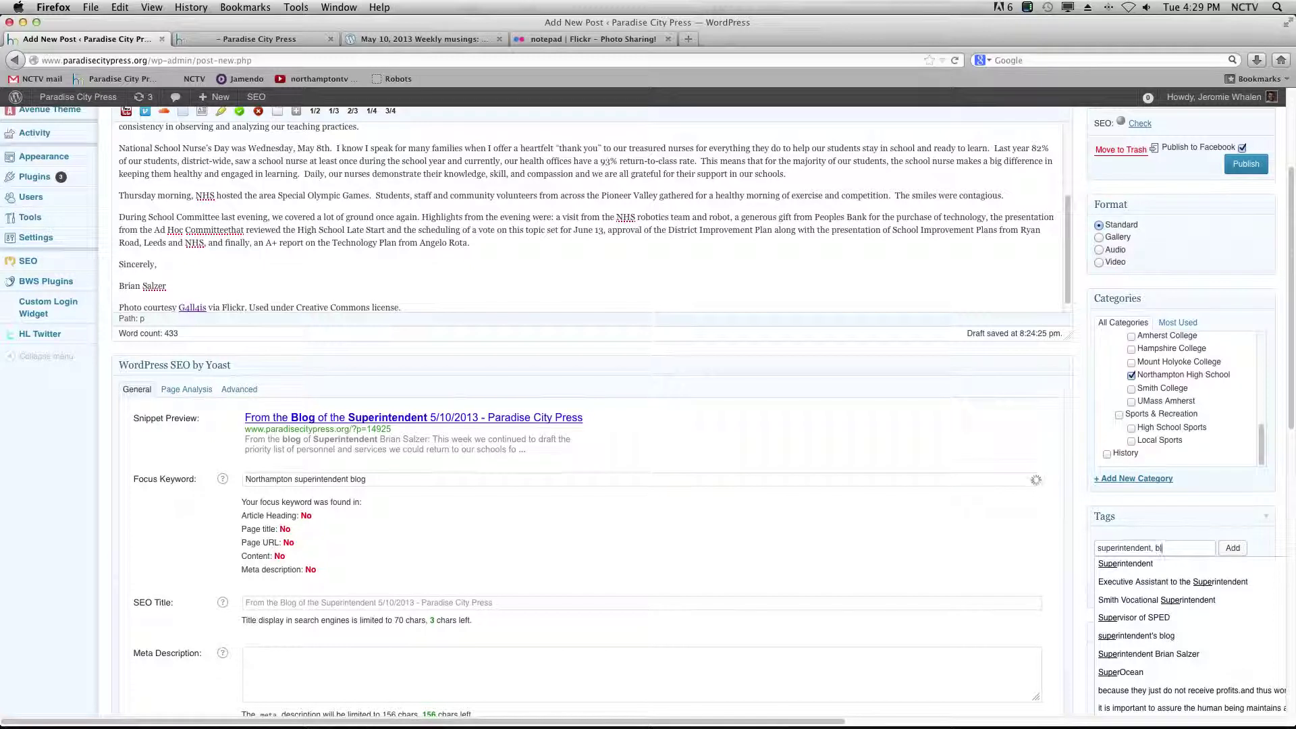
text(og, may, 2013.)
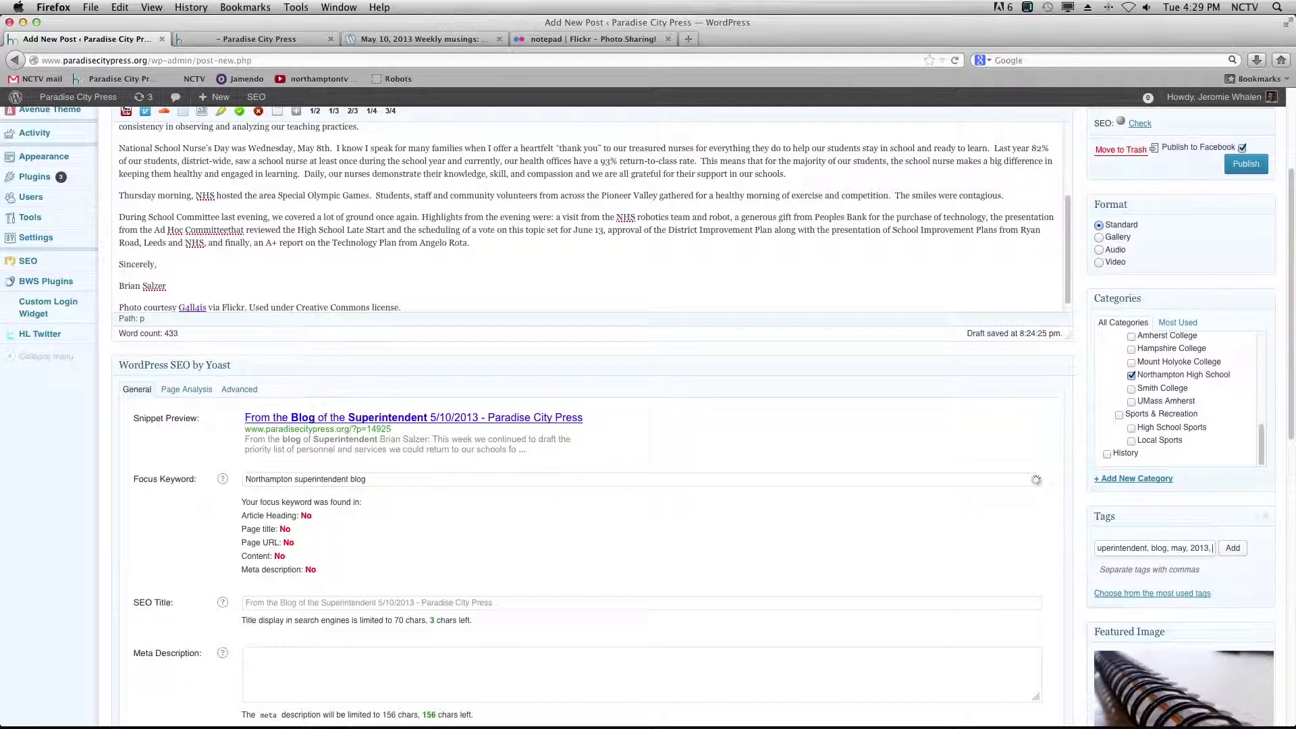
text(featured)
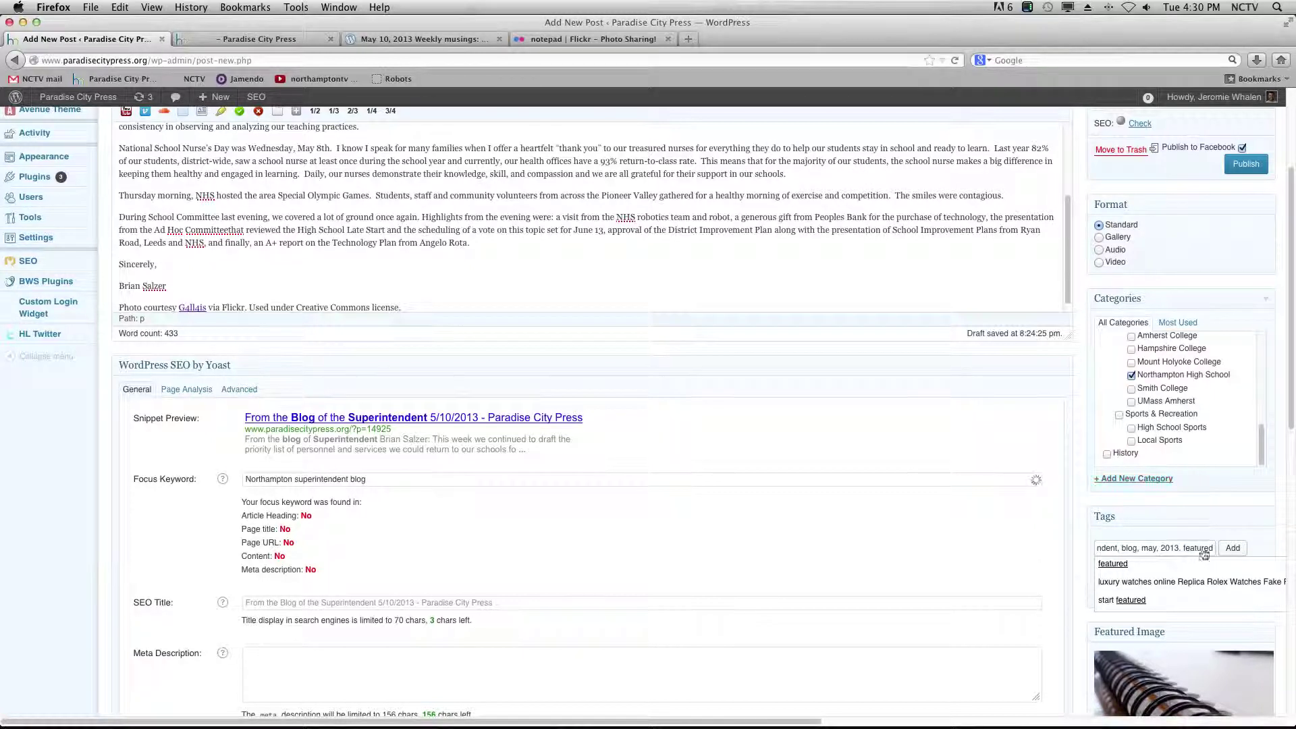
click(1232, 548)
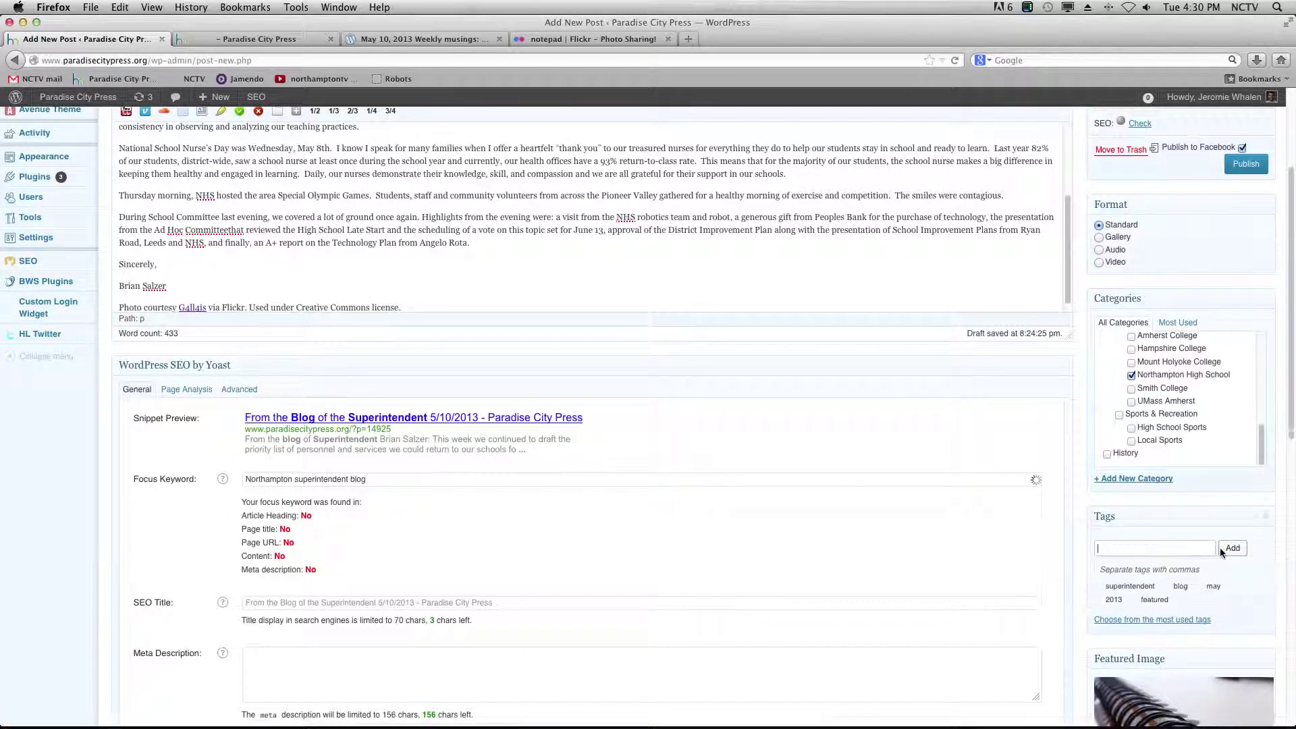
- Preview the draft to check its photo, credit, categories and tags, then return to the editor
scroll(1100, 518, up, 3)
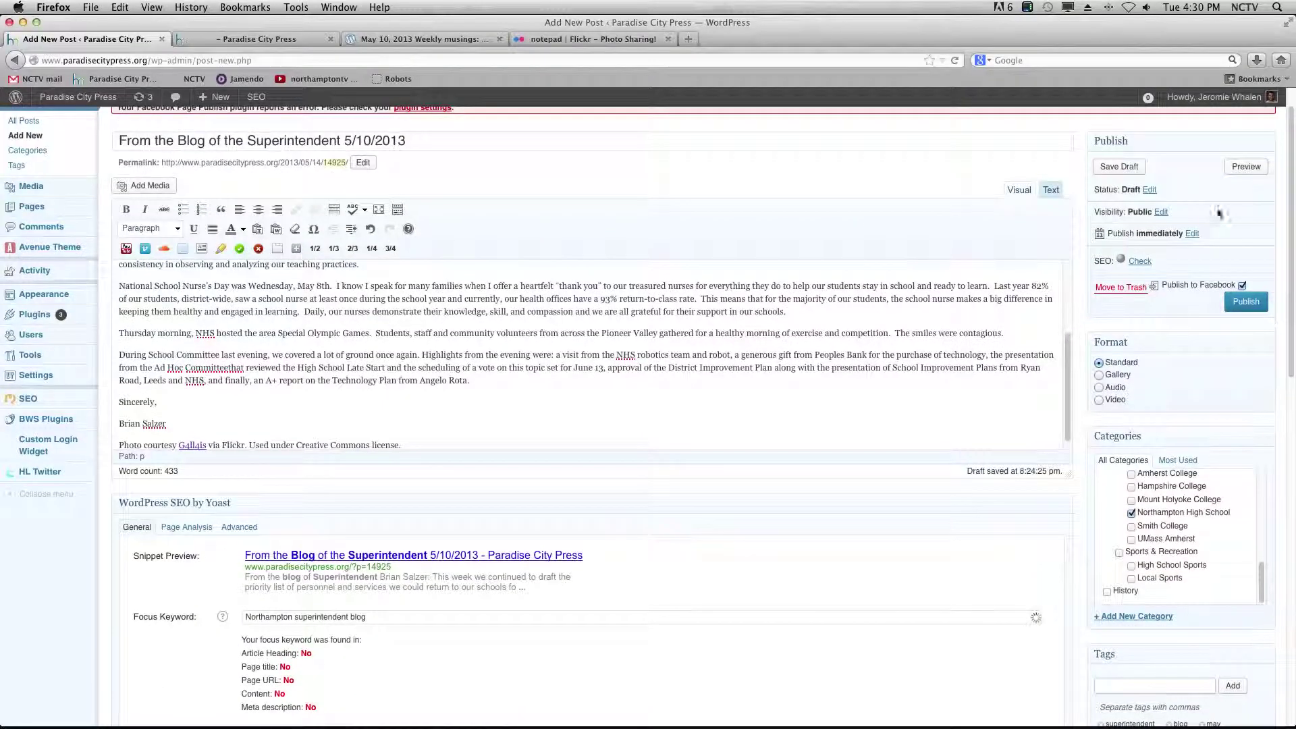
click(1246, 167)
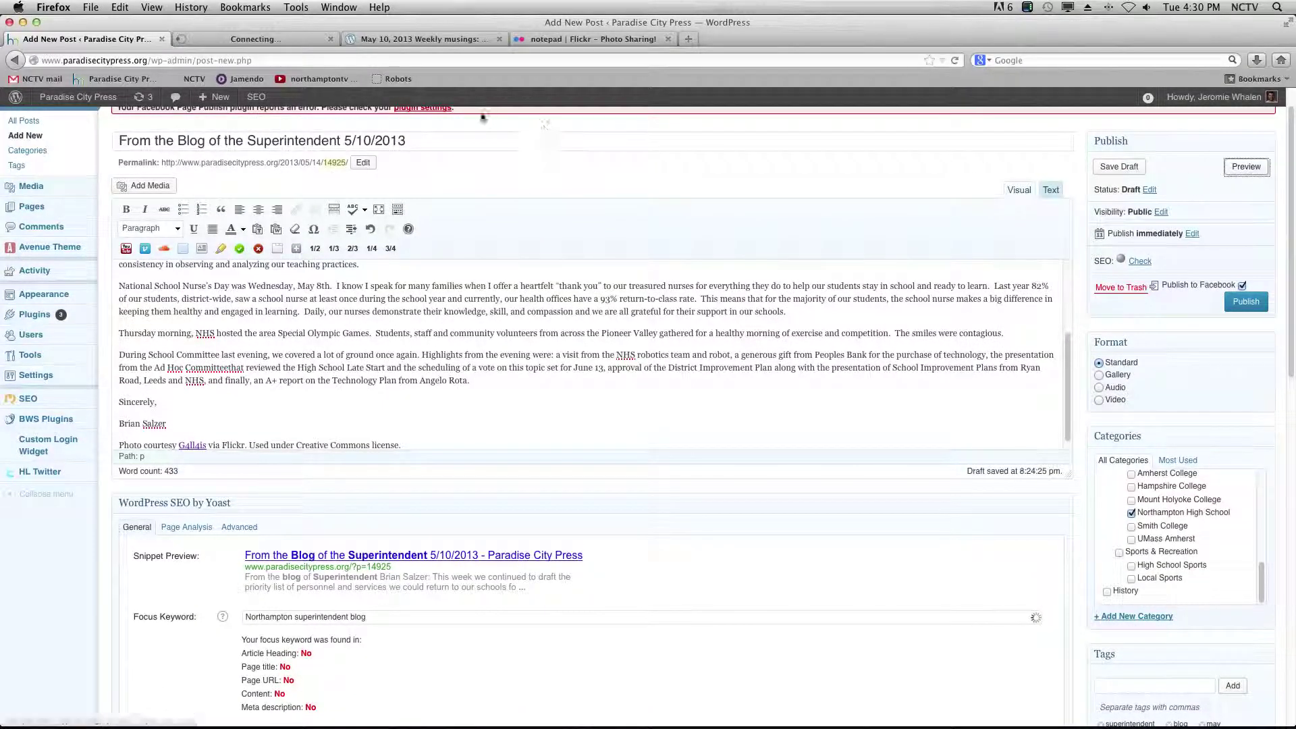
click(278, 39)
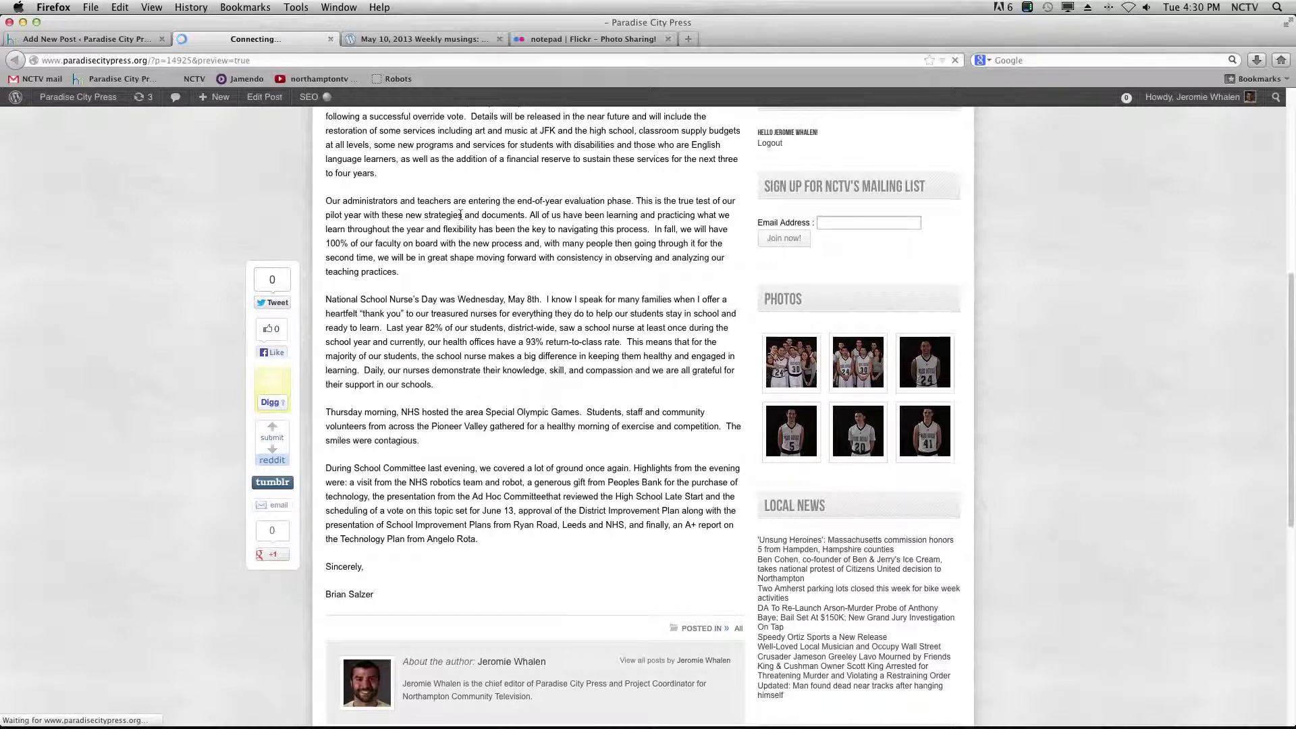
scroll(460, 214, up, 5)
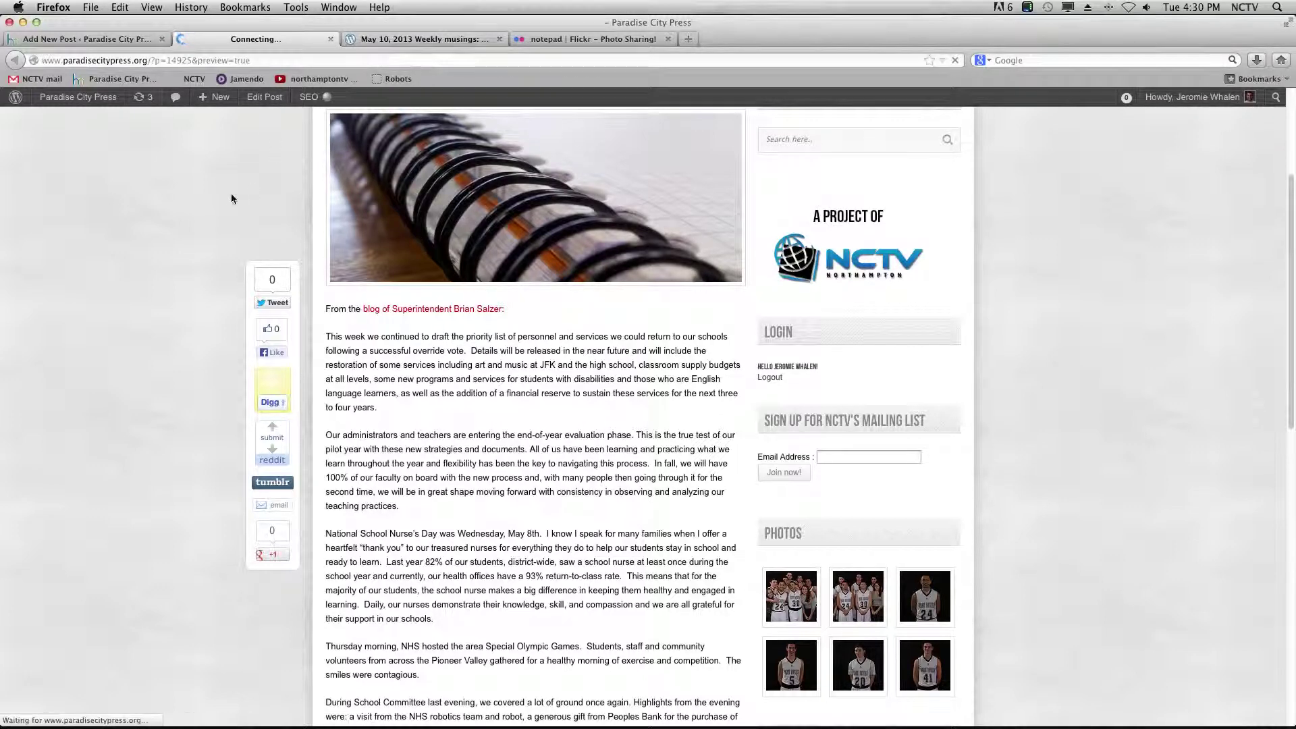
scroll(228, 196, down, 1)
scroll(228, 195, down, 3)
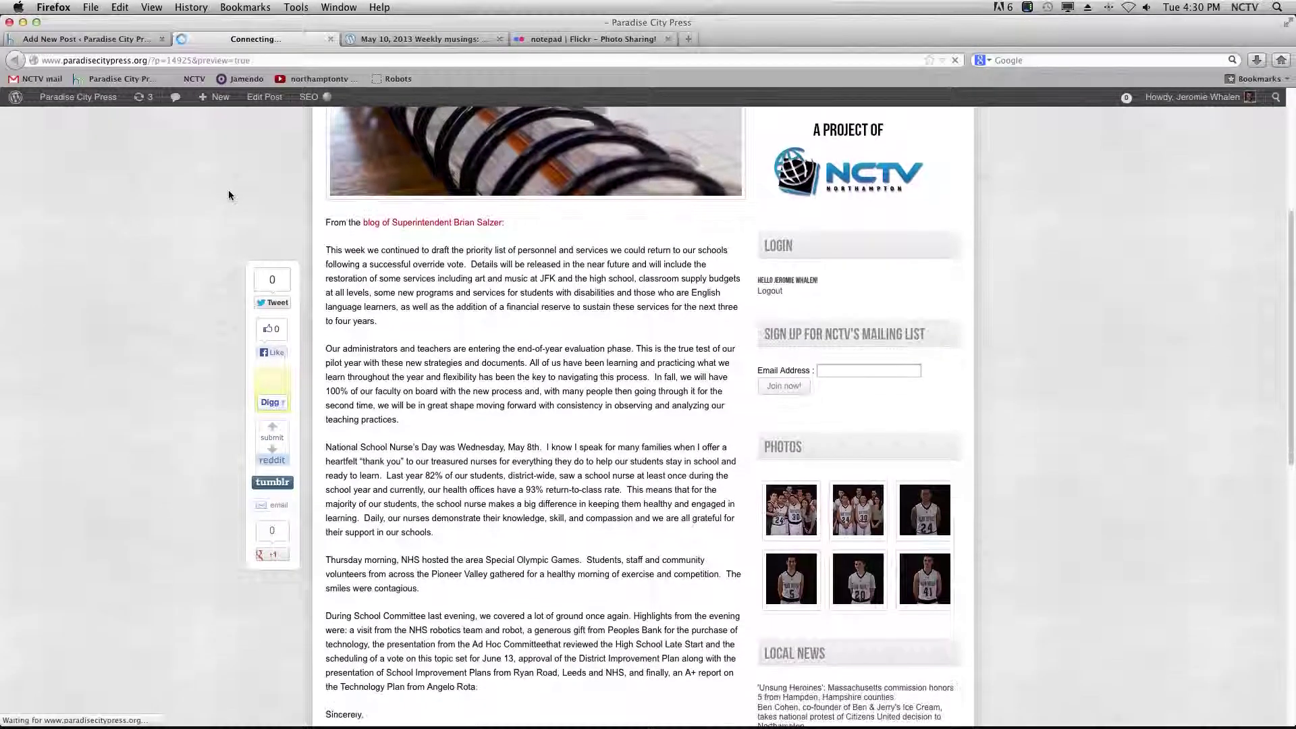
scroll(499, 351, down, 10)
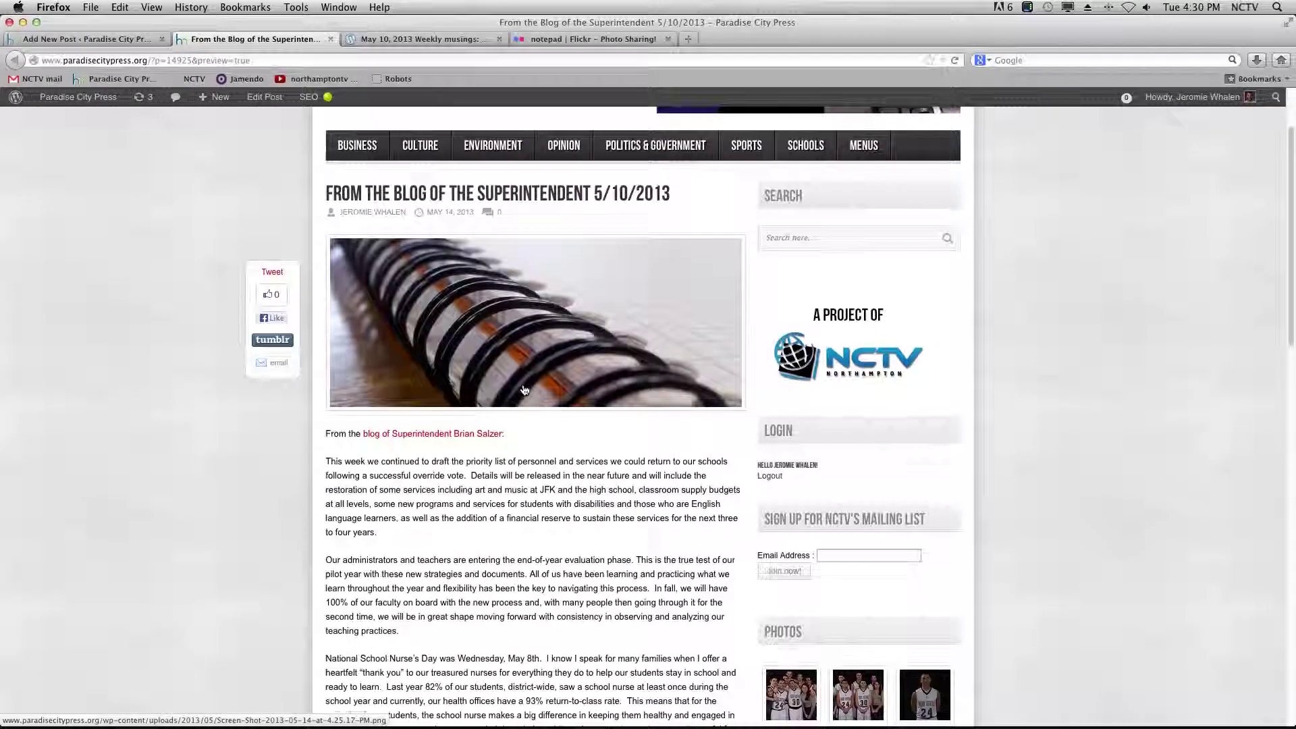
scroll(524, 389, down, 3)
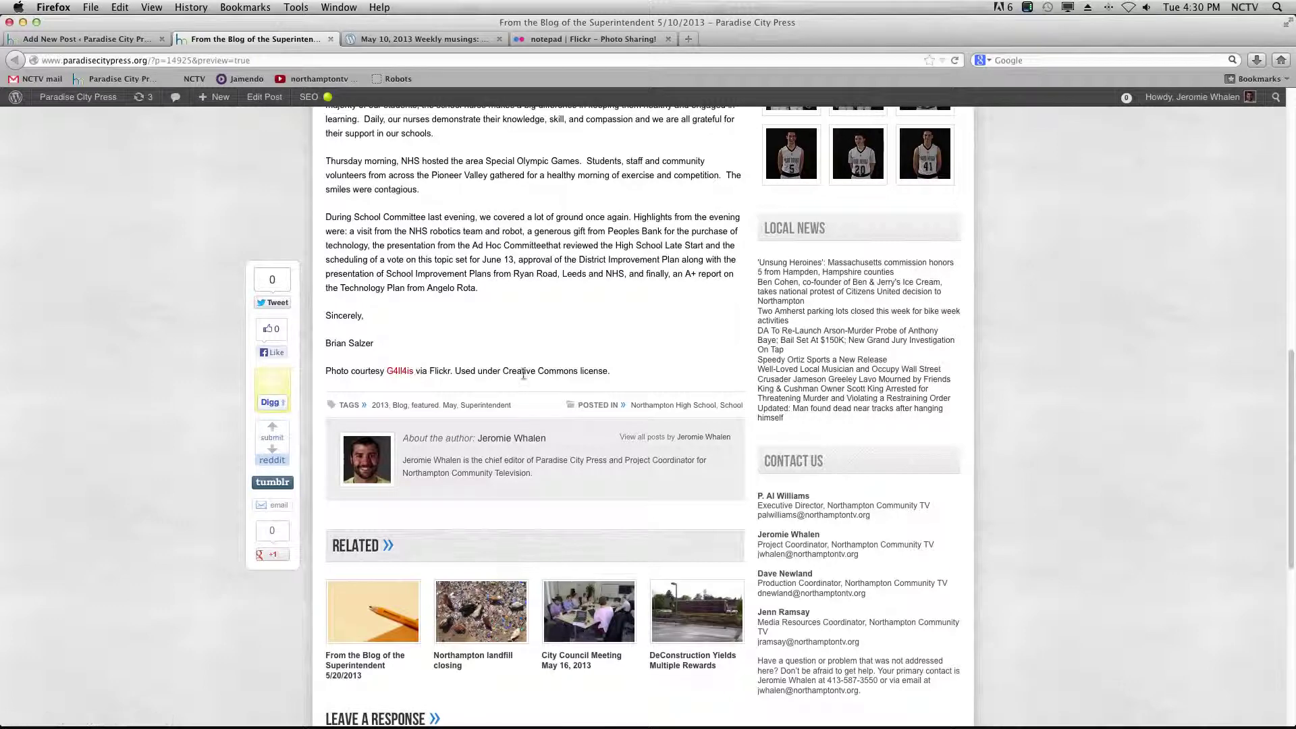
scroll(514, 366, up, 3)
scroll(515, 367, up, 2)
scroll(520, 368, down, 2)
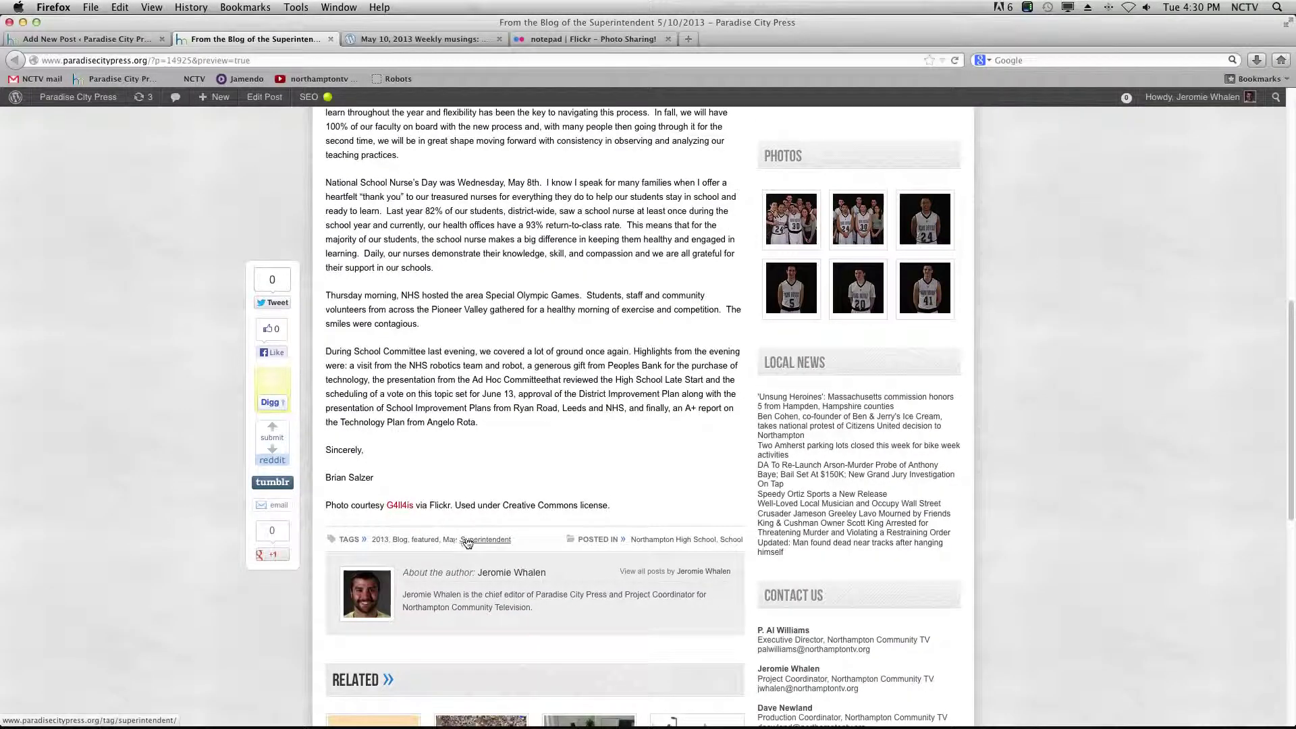
scroll(468, 447, up, 1)
scroll(468, 446, up, 10)
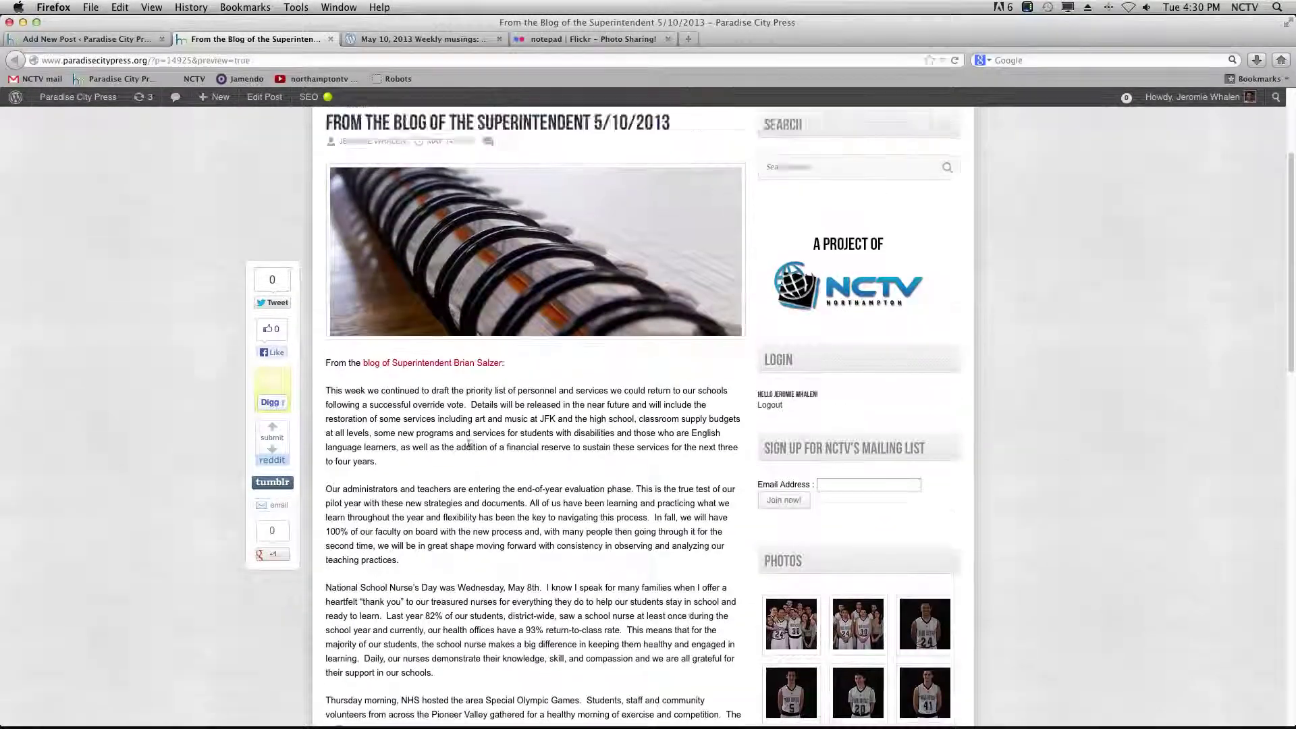
click(101, 38)
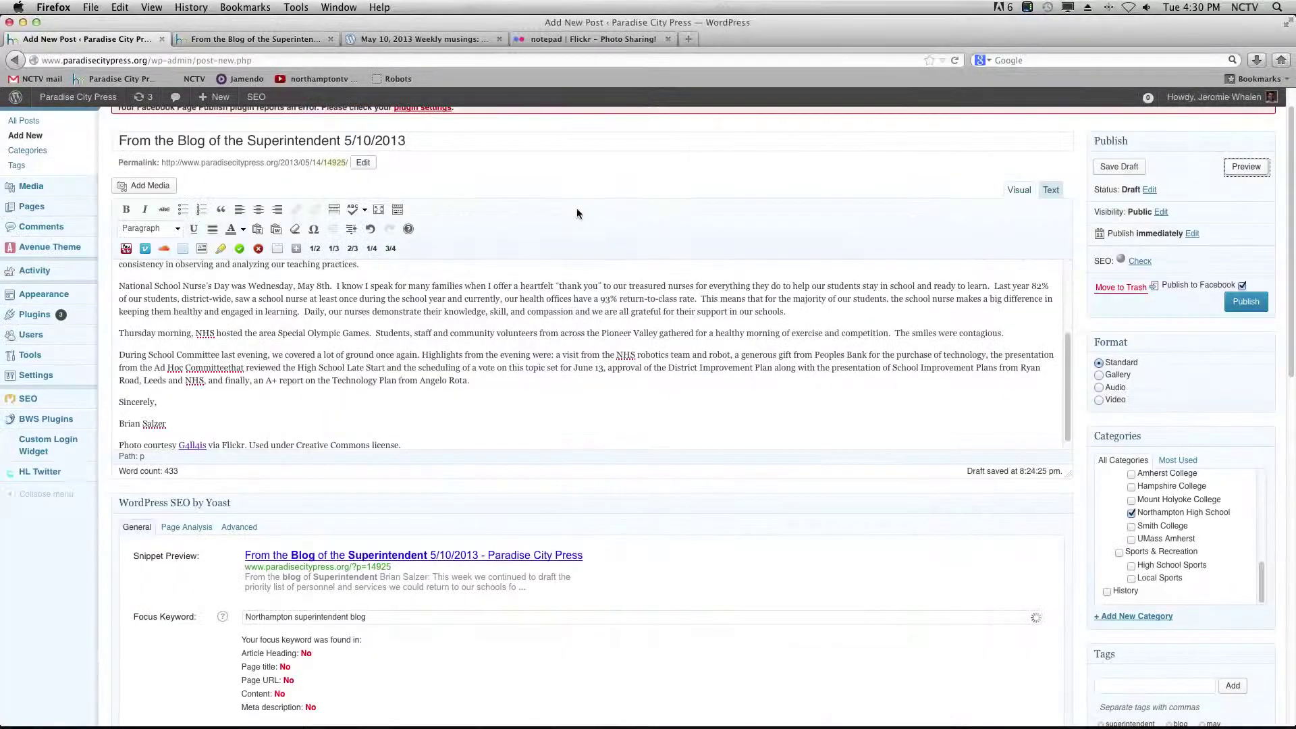
click(1246, 303)
scroll(1079, 298, up, 1)
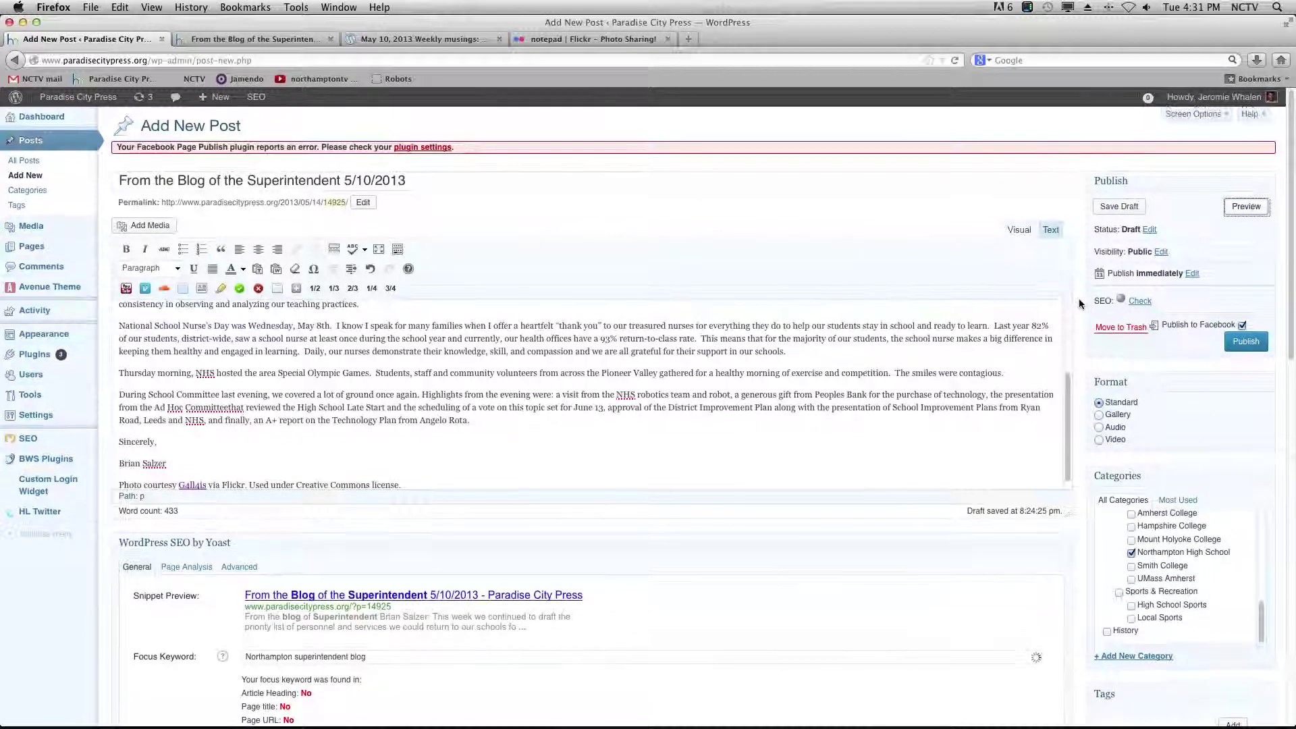